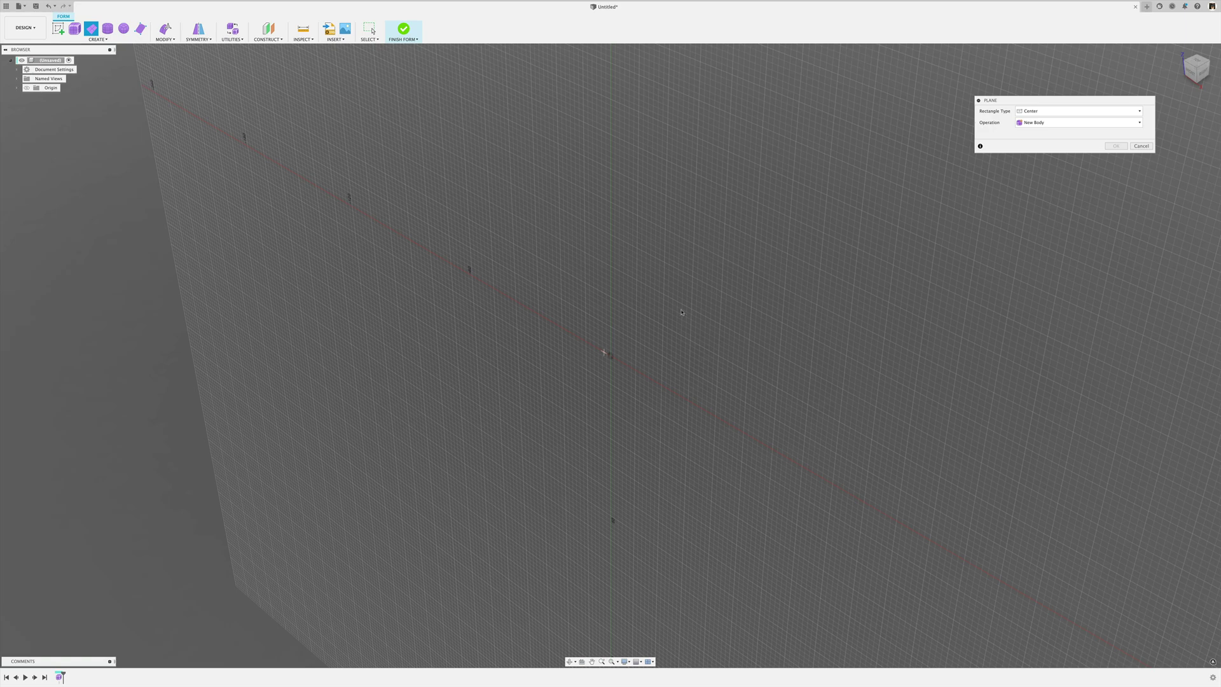
# Create an 82 by 79 mm centre-rectangle T-spline plane on the front plane with 4 x 4 faces
pyautogui.click(1194, 76)
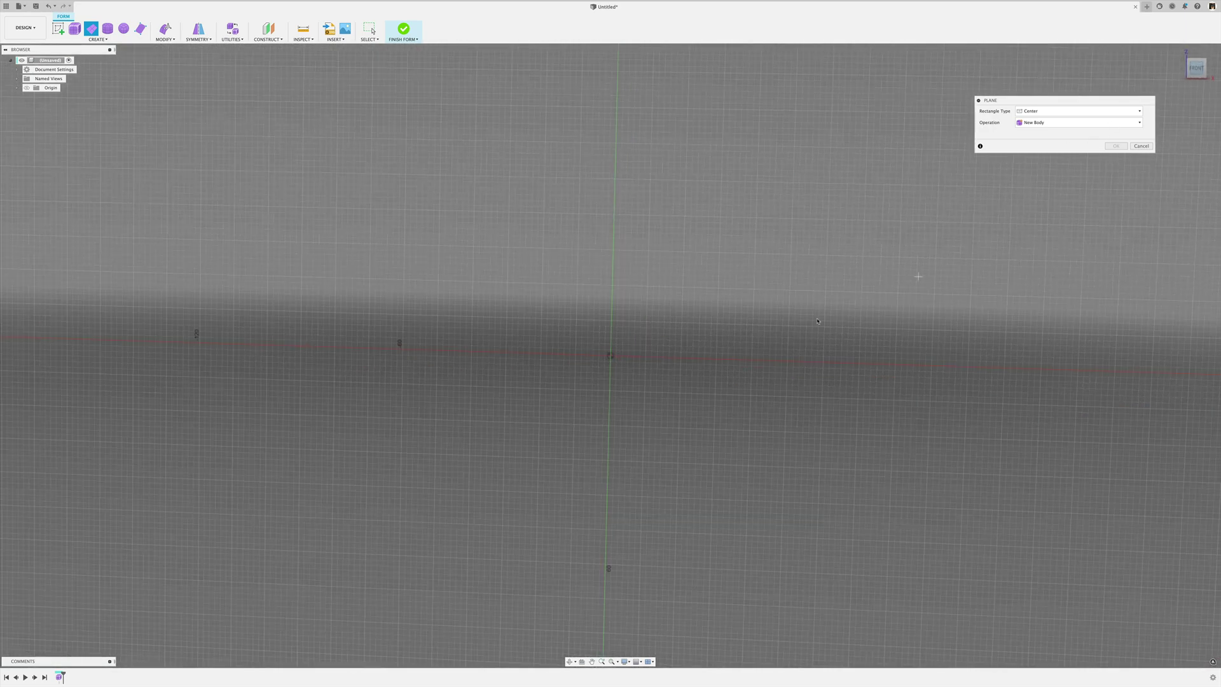
pyautogui.click(611, 356)
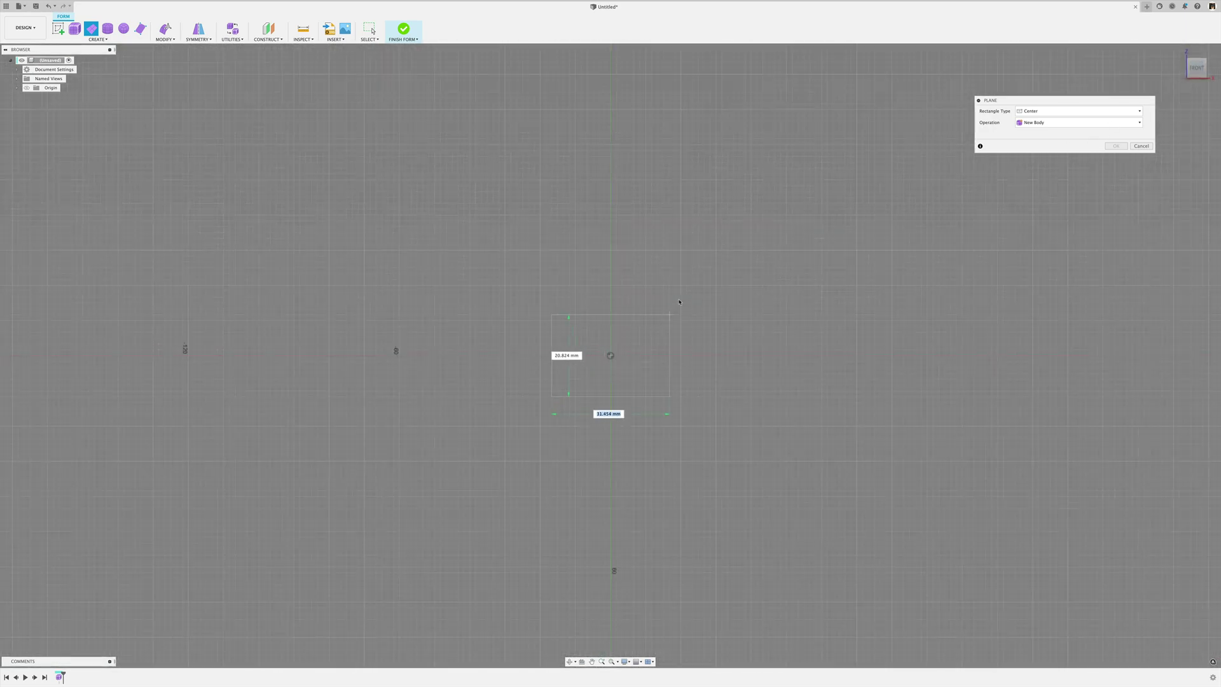
pyautogui.click(755, 219)
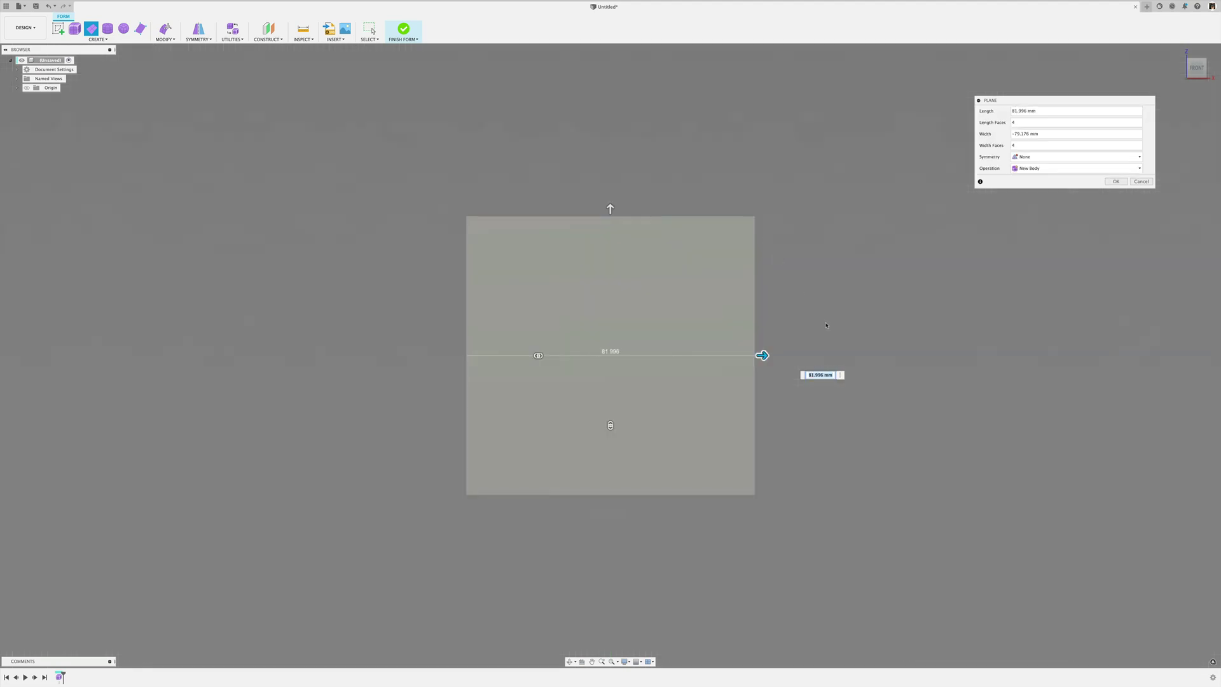
pyautogui.click(1018, 124)
pyautogui.click(1116, 182)
pyautogui.moveTo(827, 315)
pyautogui.keyDown('shift'); pyautogui.mouseDown(button='middle')
pyautogui.moveTo(818, 322)
pyautogui.moveTo(829, 330)
pyautogui.mouseUp(button='middle'); pyautogui.keyUp('shift')
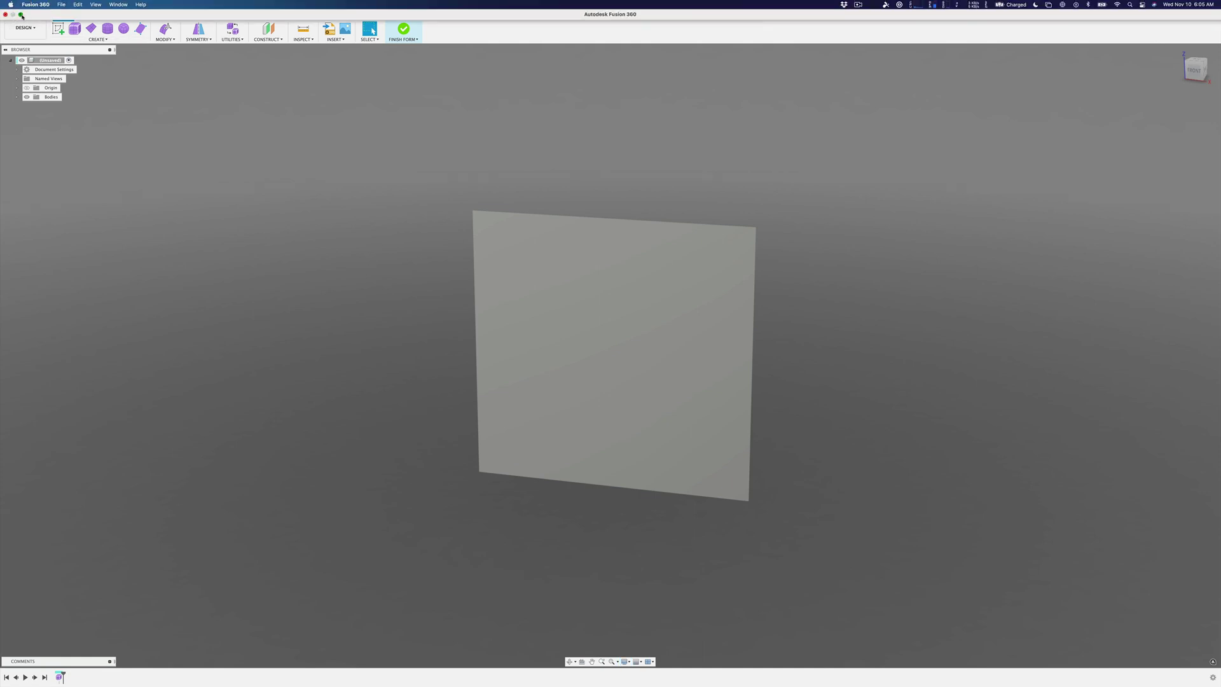
# Set the visual style to Shaded with Visible Edges Only
pyautogui.click(21, 15)
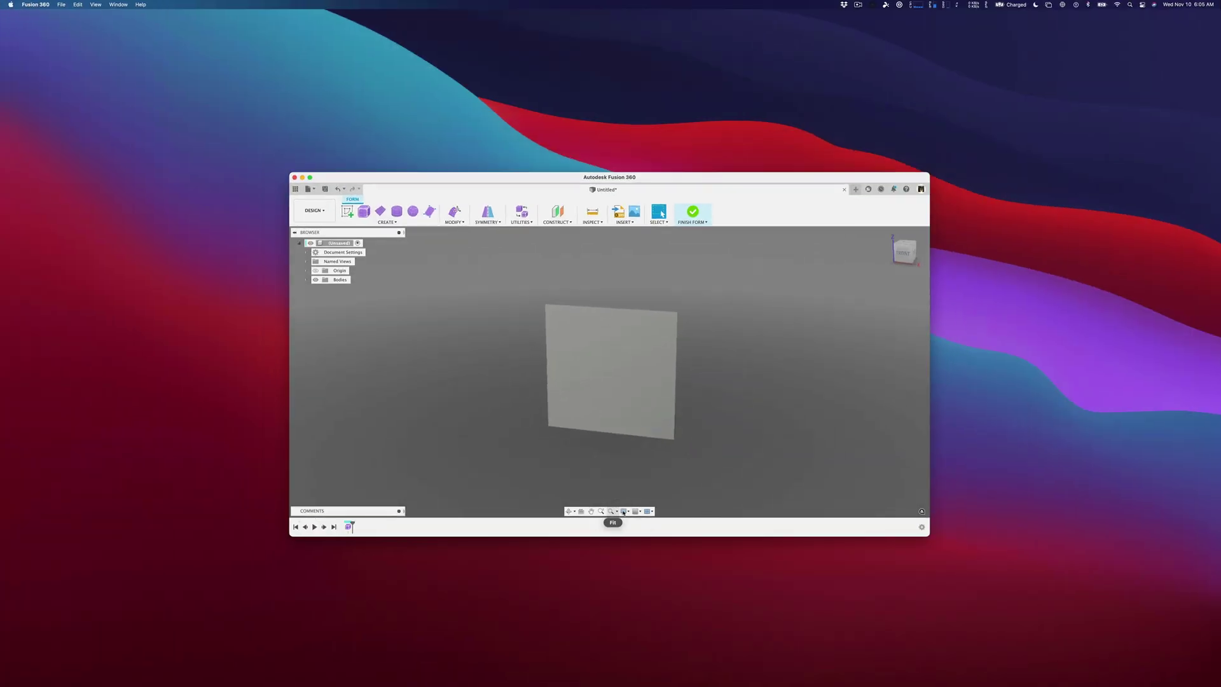
pyautogui.click(624, 512)
pyautogui.moveTo(649, 524)
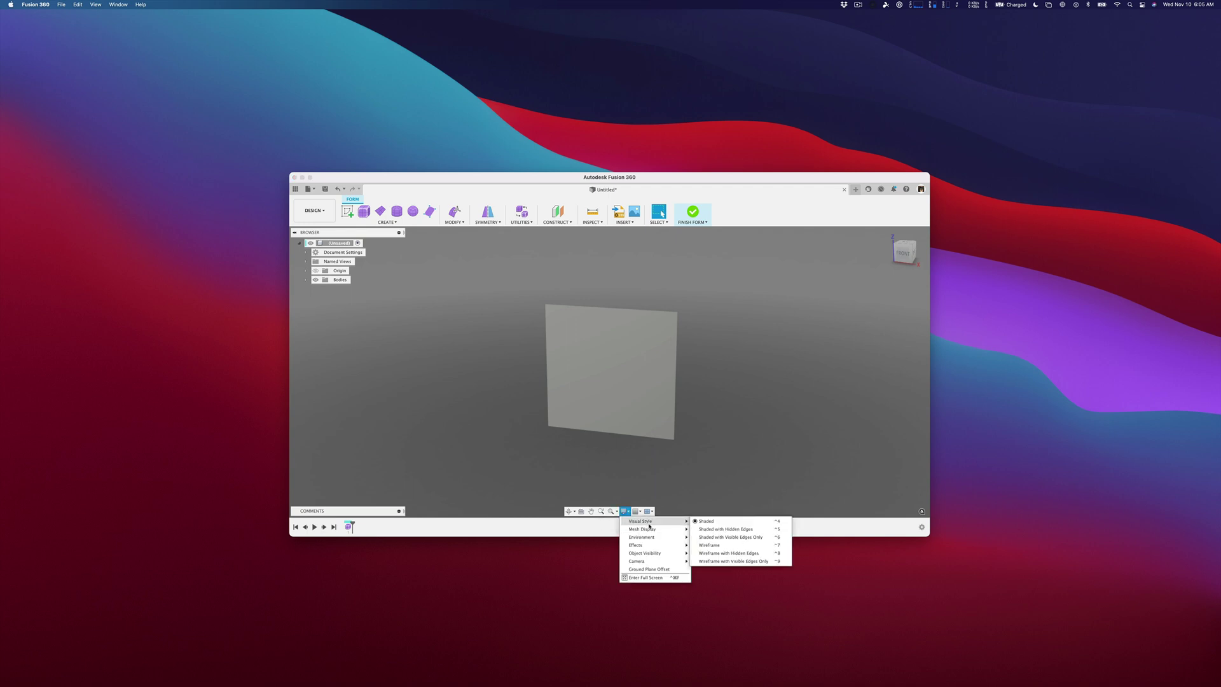
pyautogui.click(730, 537)
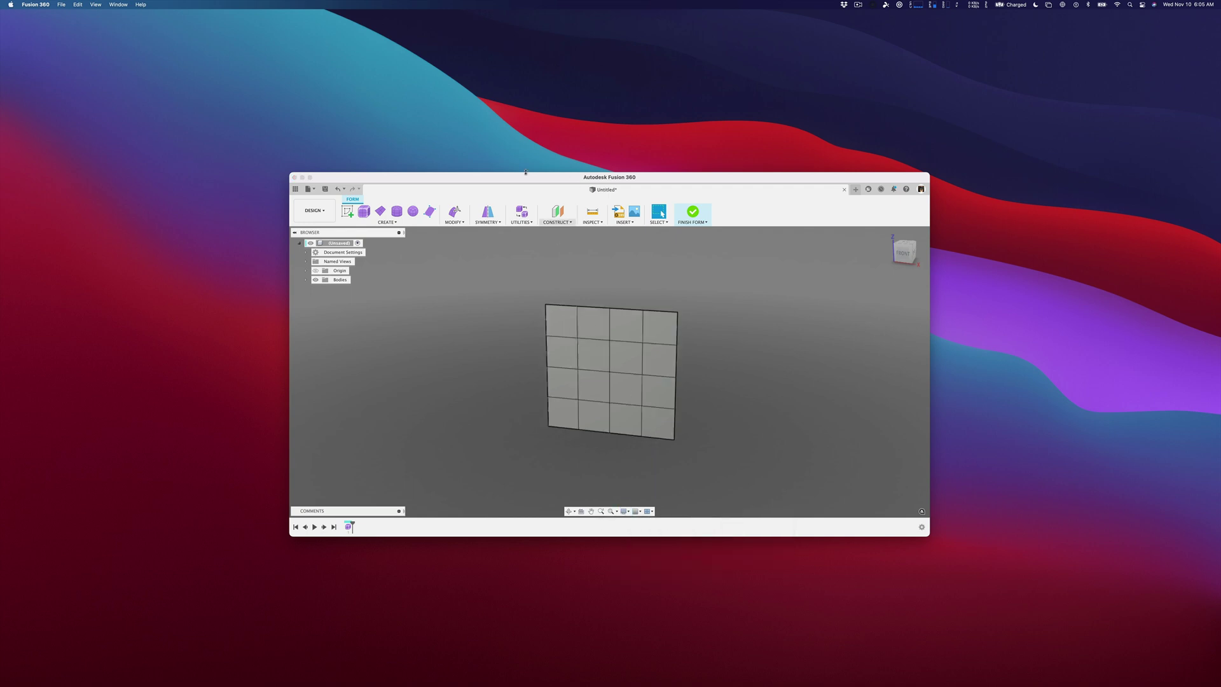
pyautogui.click(310, 179)
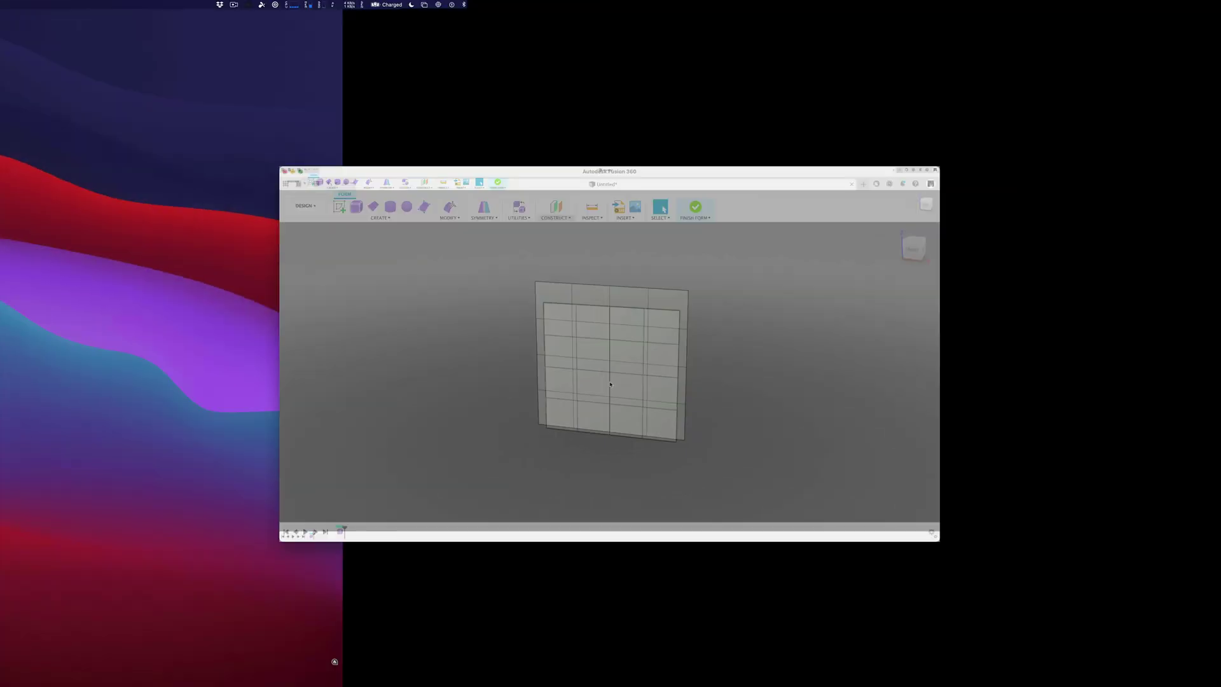
# Switch to the FRONT view and recentre the plane
pyautogui.rightClick(818, 490)
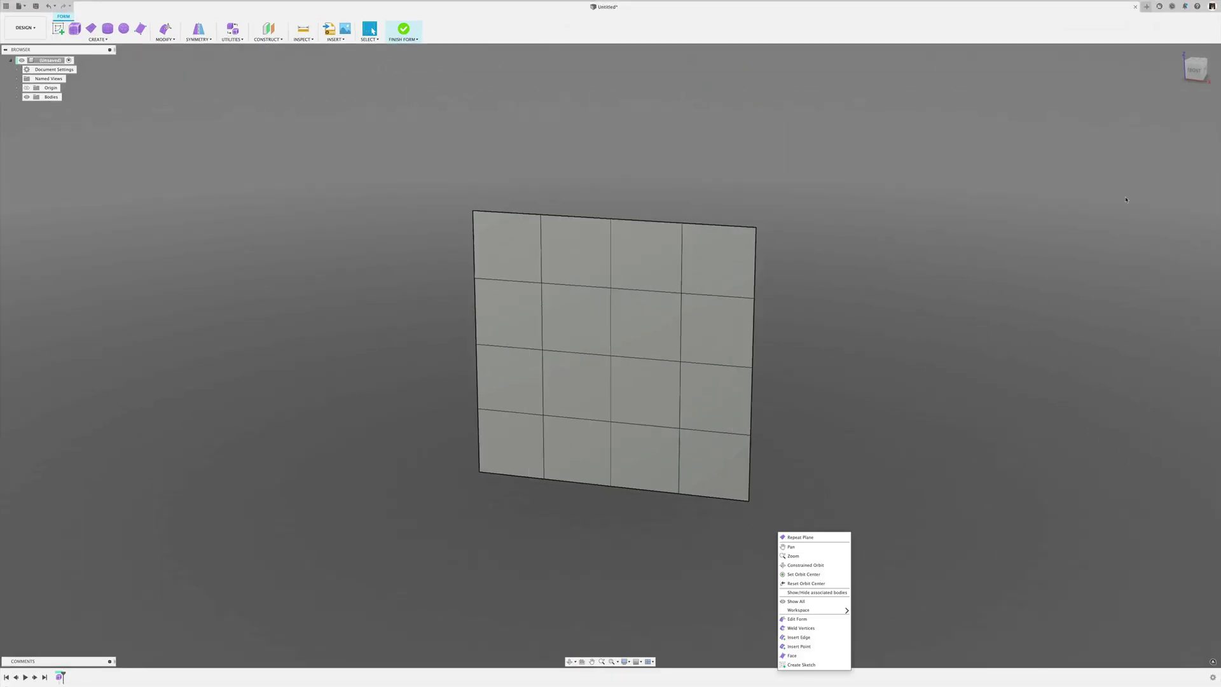
pyautogui.click(1127, 199)
pyautogui.click(1194, 70)
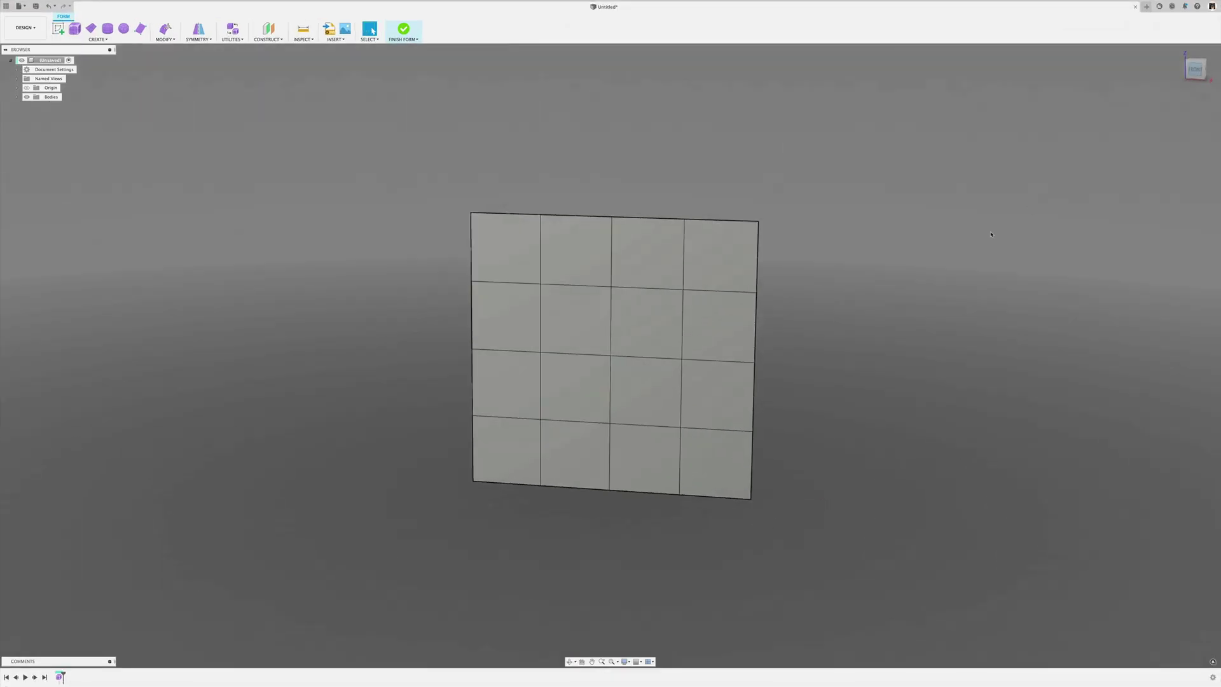
pyautogui.moveTo(862, 338); pyautogui.dragTo(843, 331, button='middle')
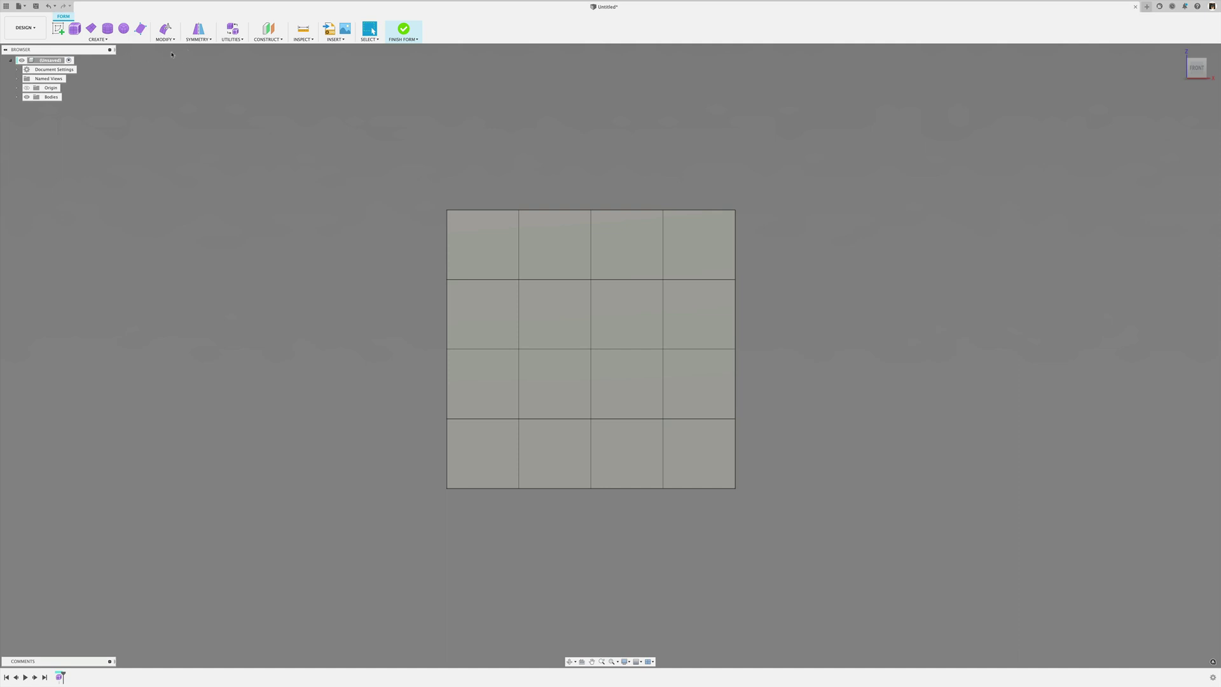
pyautogui.rightClick(205, 109)
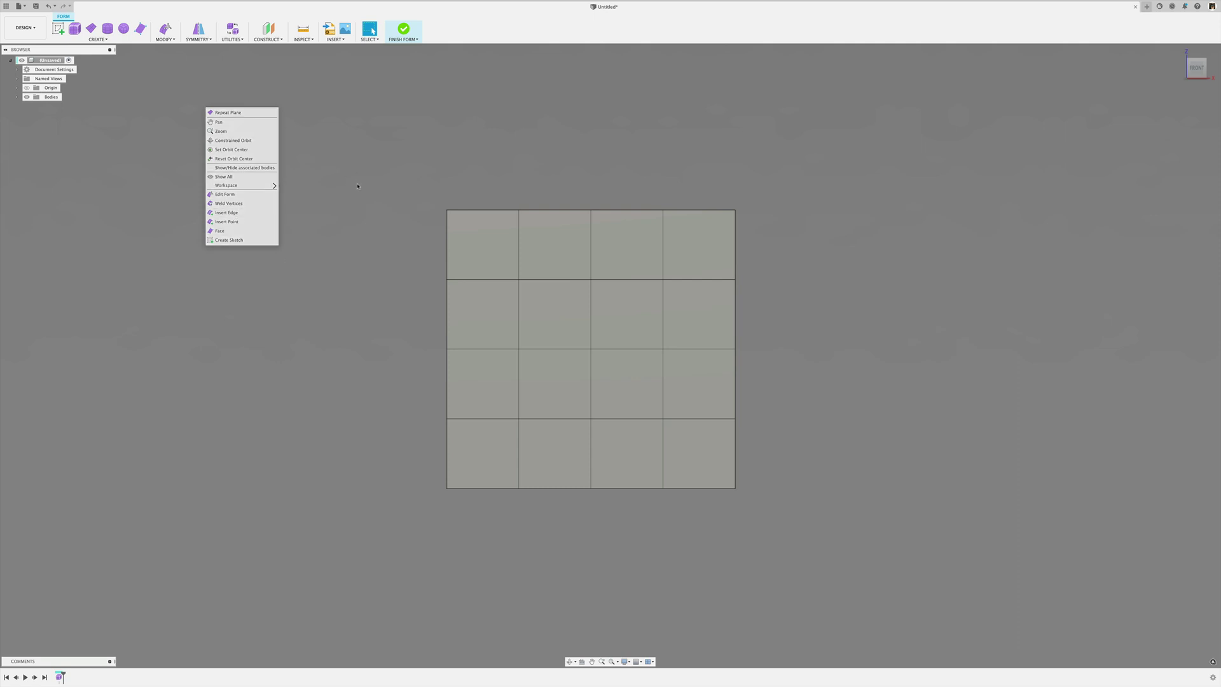
pyautogui.rightClick(389, 178)
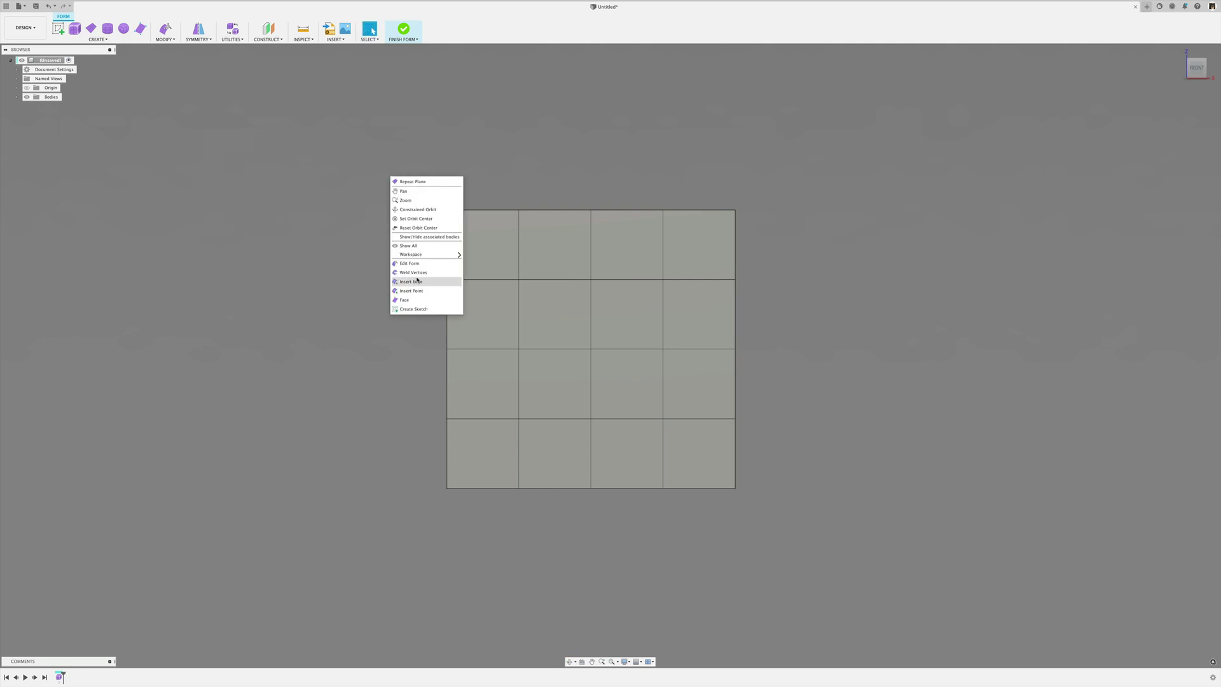
pyautogui.click(148, 104)
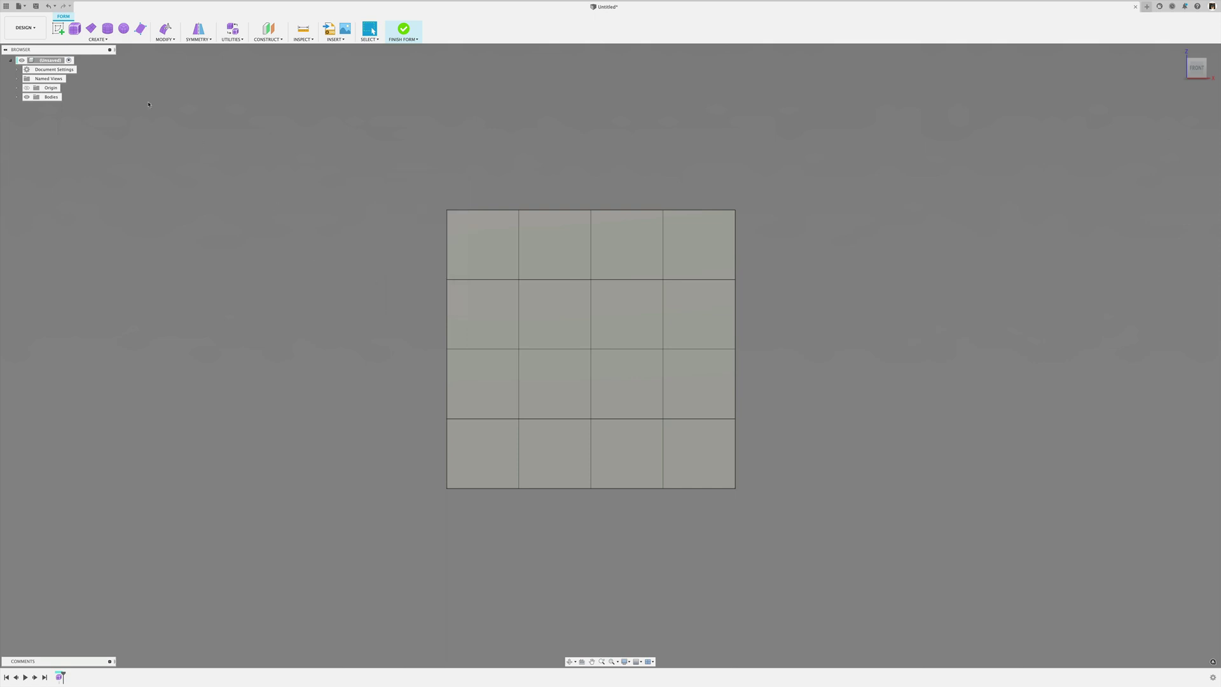
pyautogui.click(167, 40)
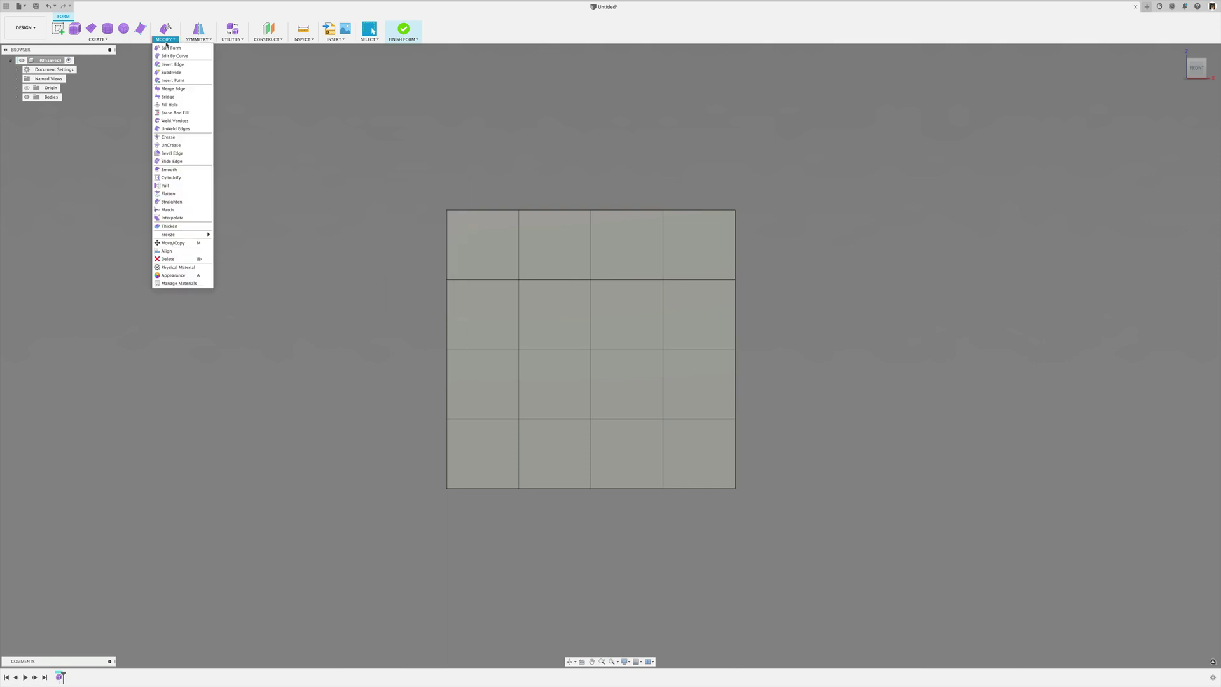
pyautogui.click(172, 82)
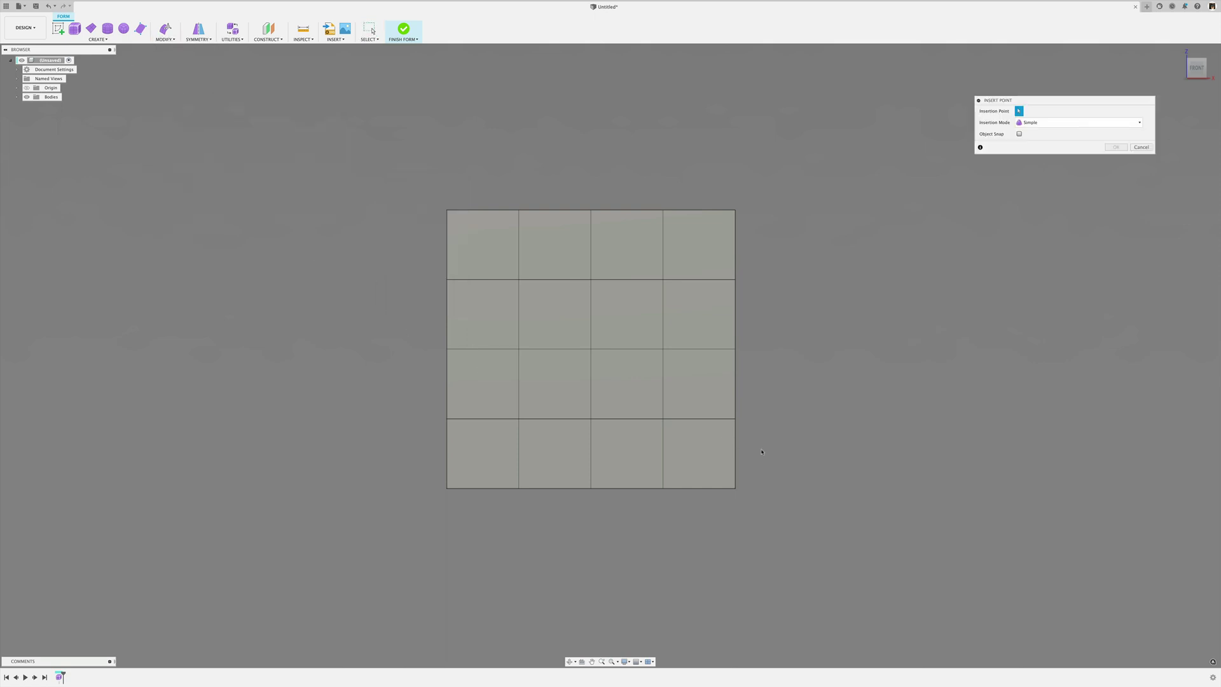
pyautogui.moveTo(771, 461); pyautogui.dragTo(754, 495, button='middle')
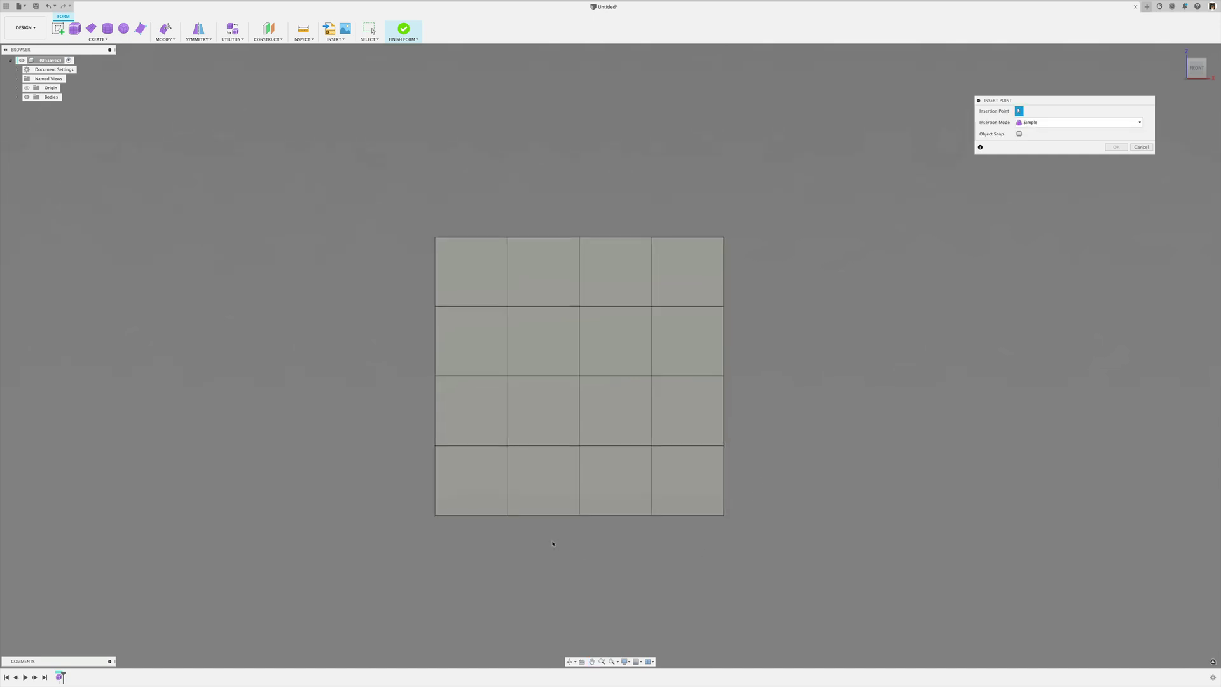
pyautogui.keyDown('shift'); pyautogui.moveTo(547, 526); pyautogui.dragTo(558, 531, button='middle'); pyautogui.keyUp('shift')
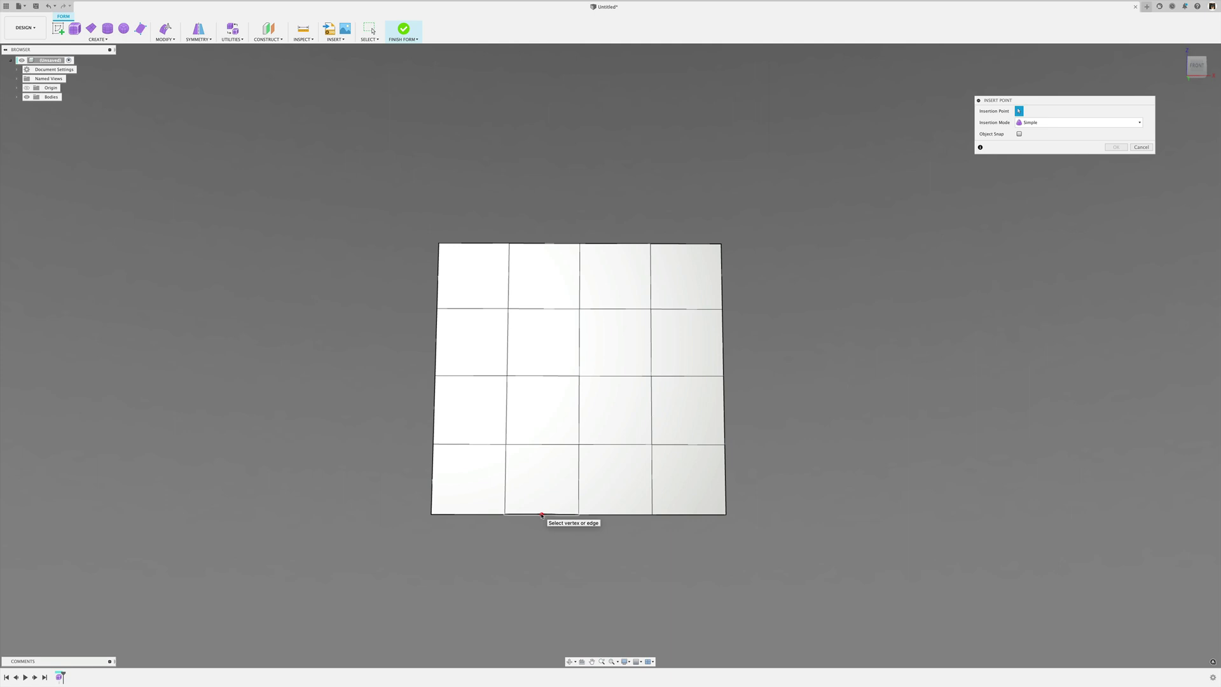
pyautogui.click(542, 514)
pyautogui.click(542, 444)
pyautogui.click(545, 377)
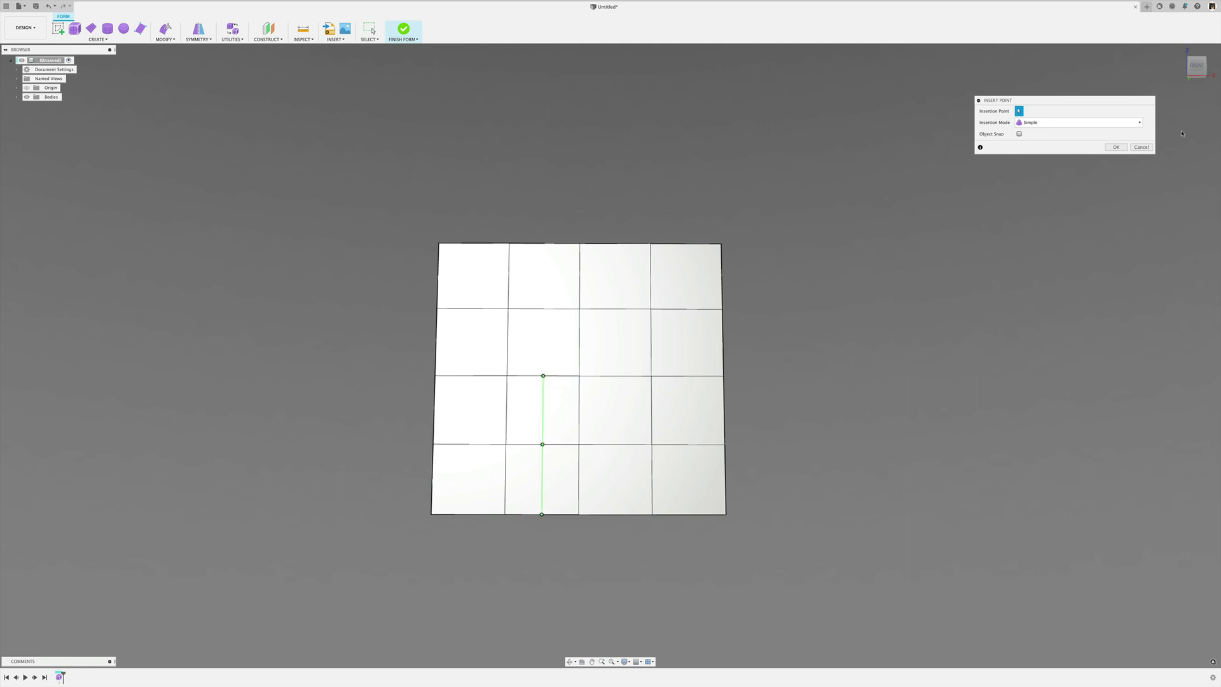
pyautogui.click(1141, 147)
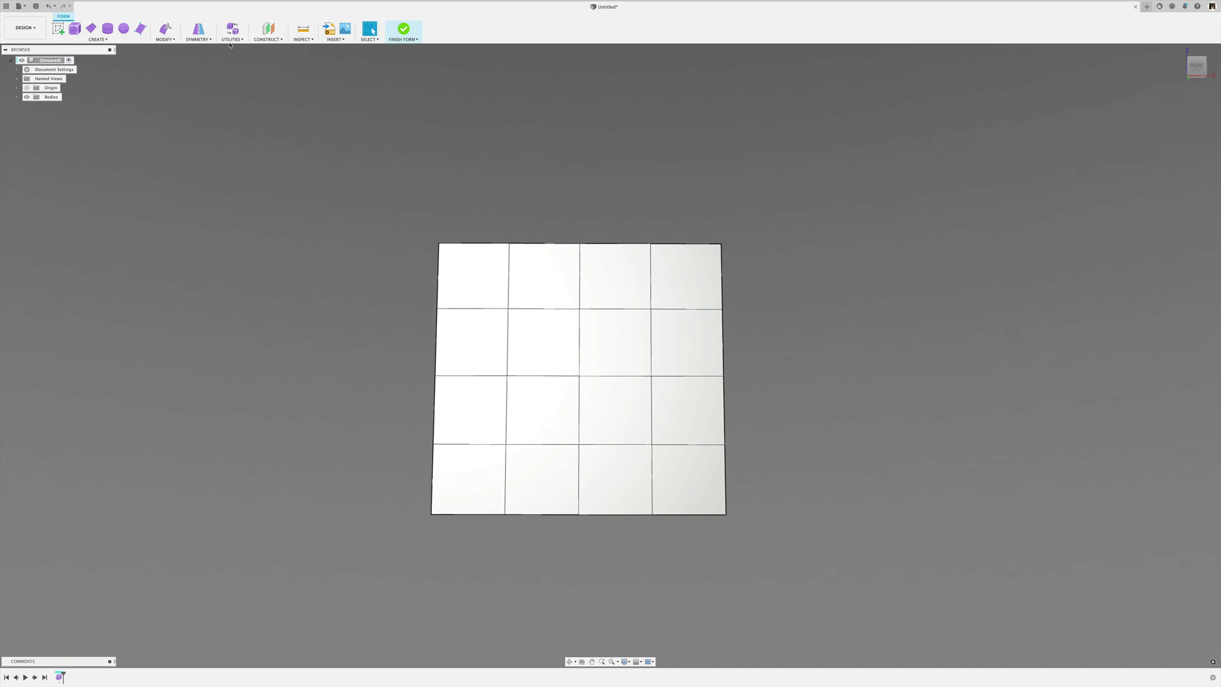
pyautogui.click(199, 29)
# Apply internal mirror symmetry using the two middle faces of the top row
pyautogui.click(544, 275)
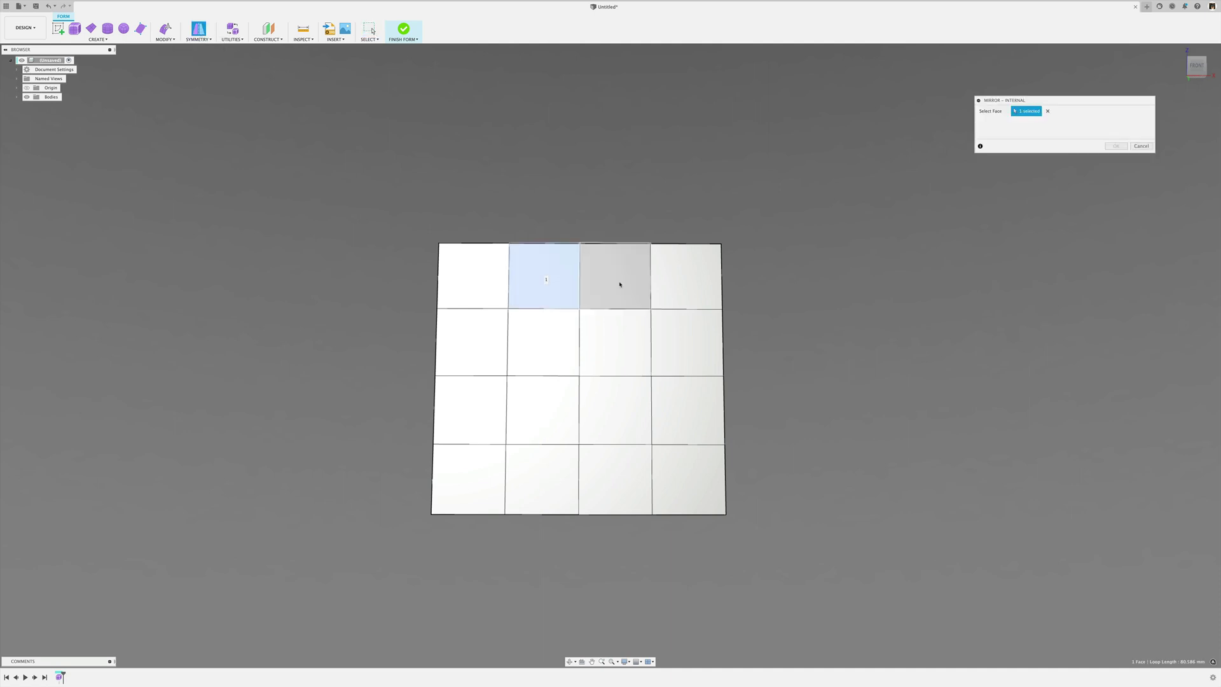
pyautogui.click(620, 284)
pyautogui.keyDown('shift'); pyautogui.moveTo(717, 303); pyautogui.dragTo(657, 302, button='middle'); pyautogui.keyUp('shift')
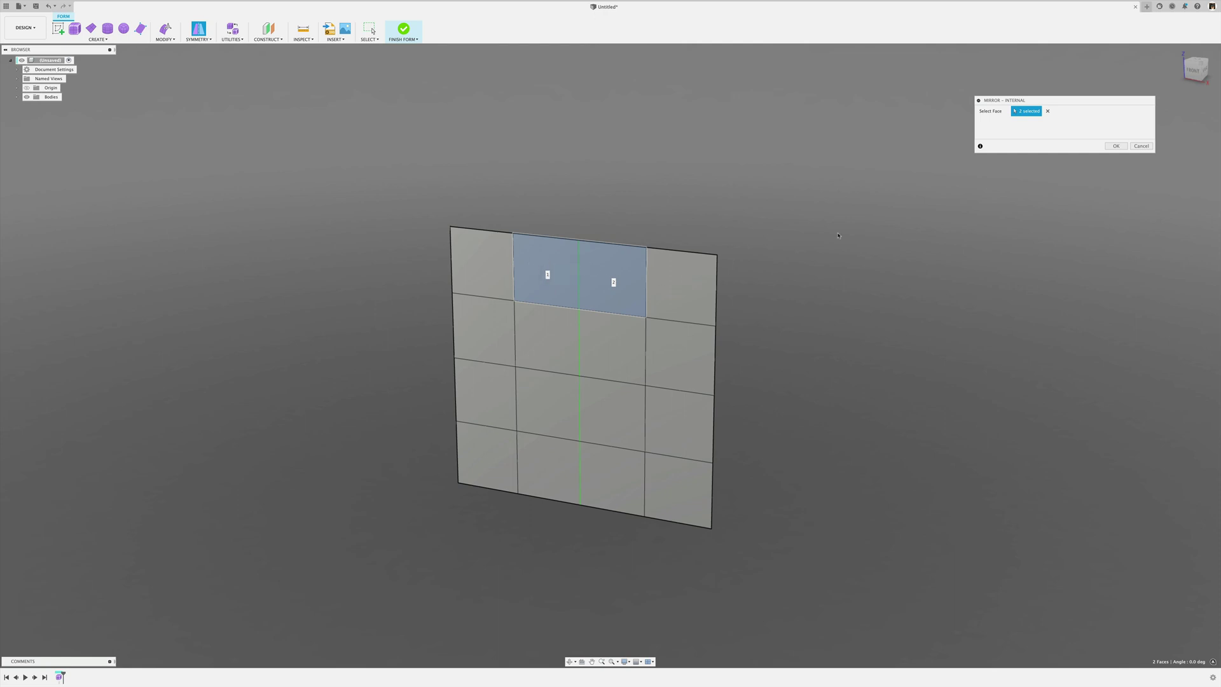
pyautogui.click(1117, 146)
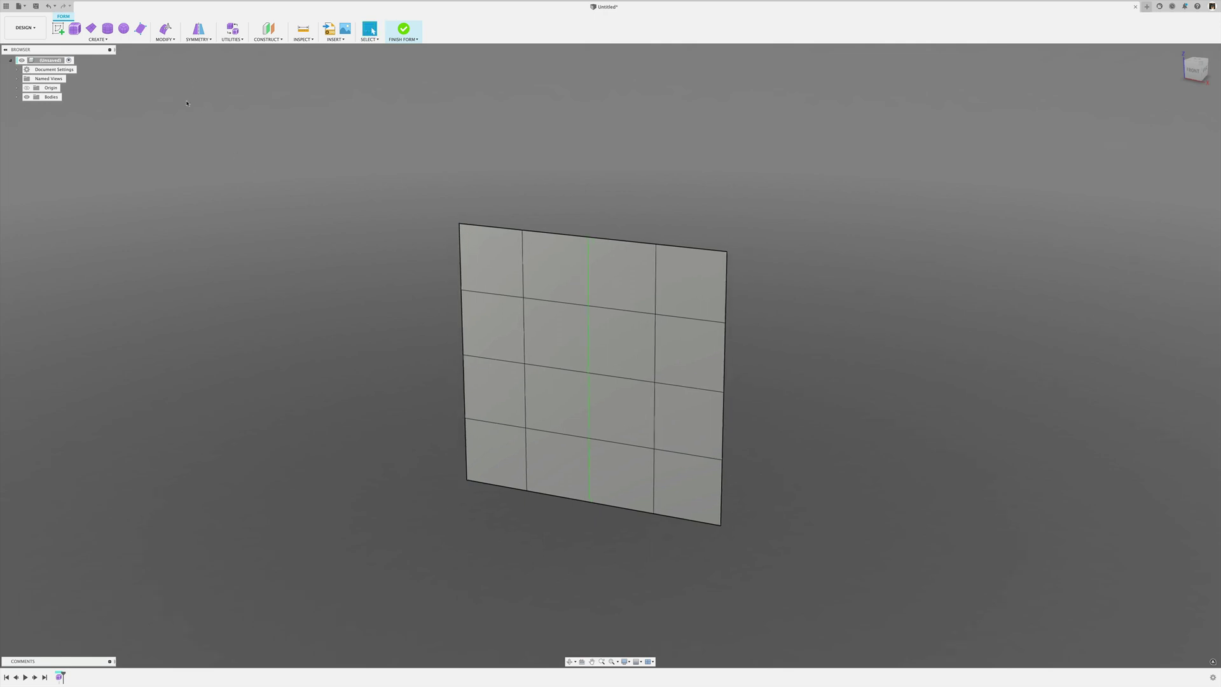
pyautogui.click(167, 40)
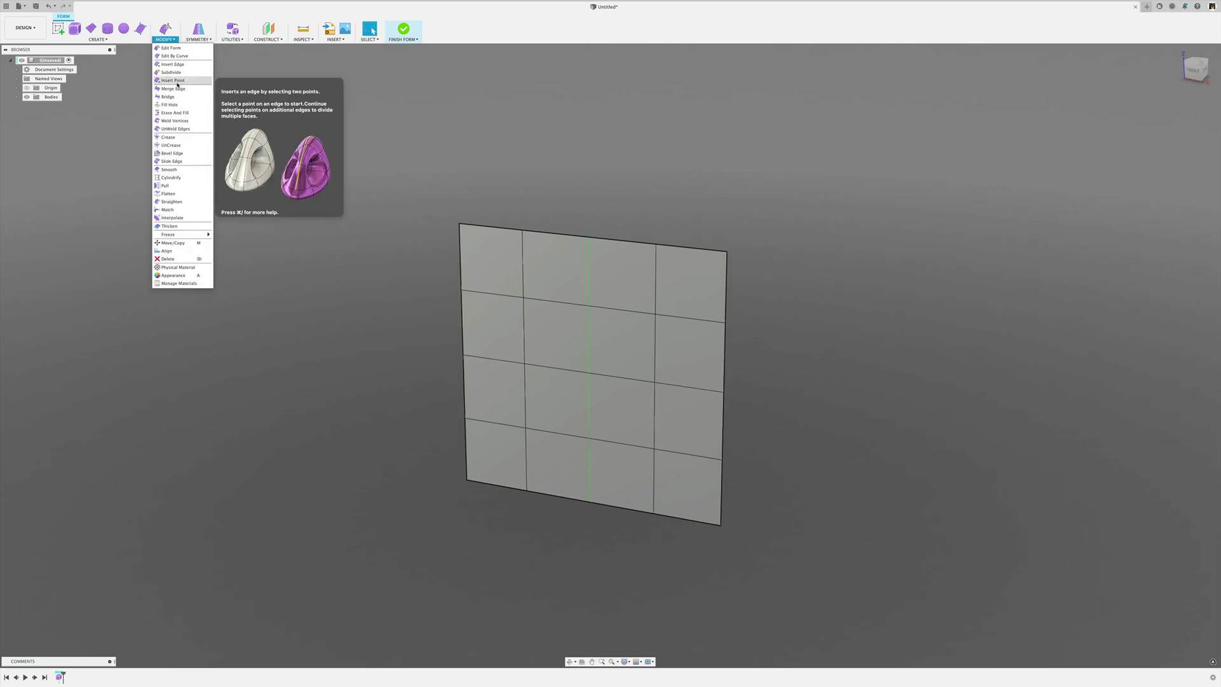
# Insert points from the bottom edge through the next grid line to the centre line, forming the arch loop
pyautogui.click(181, 94)
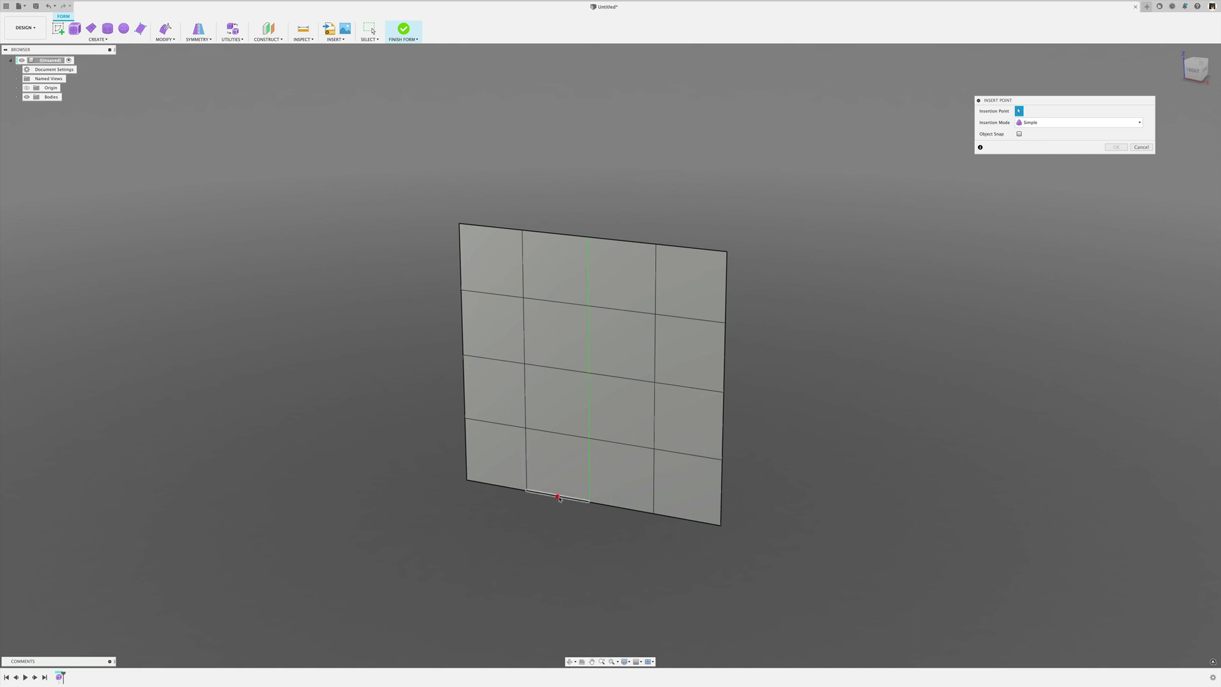
pyautogui.click(558, 496)
pyautogui.click(557, 368)
pyautogui.click(588, 340)
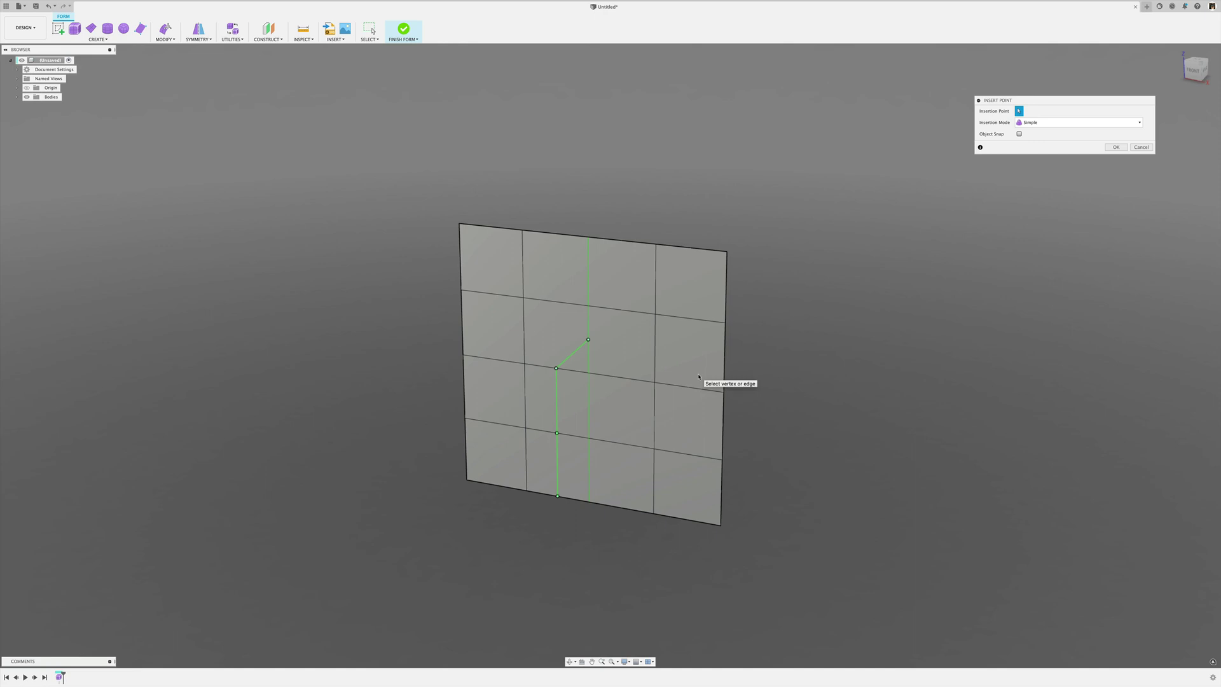
pyautogui.press('Return')
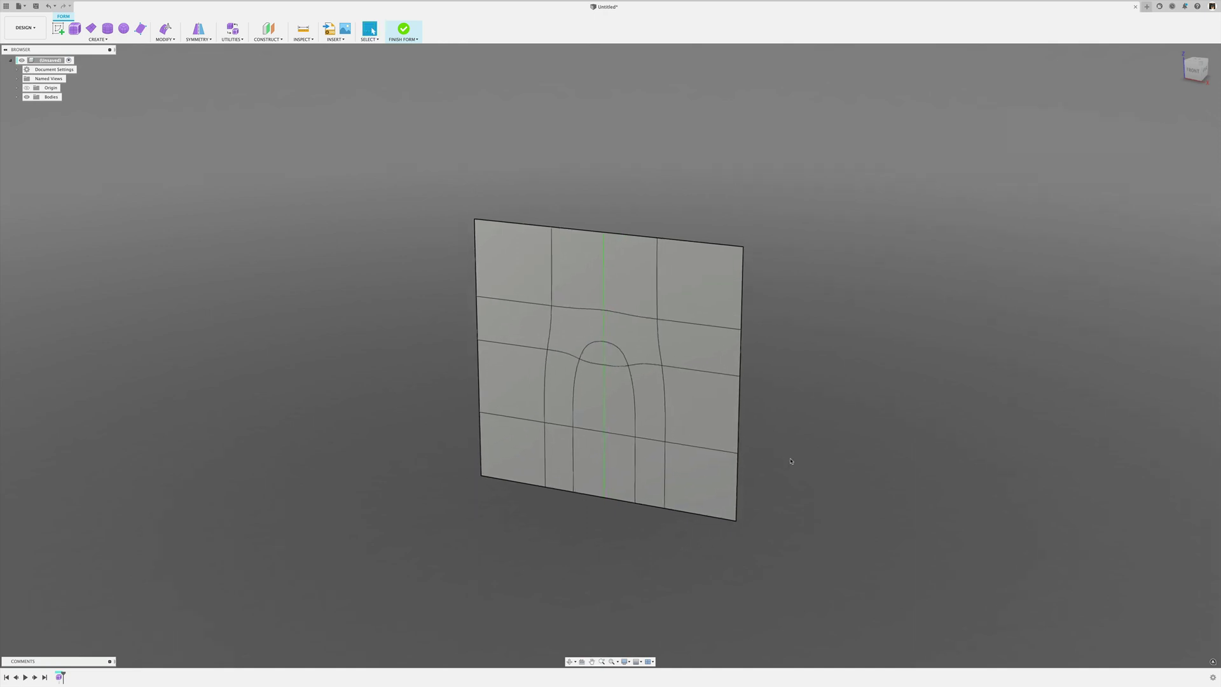
pyautogui.click(232, 28)
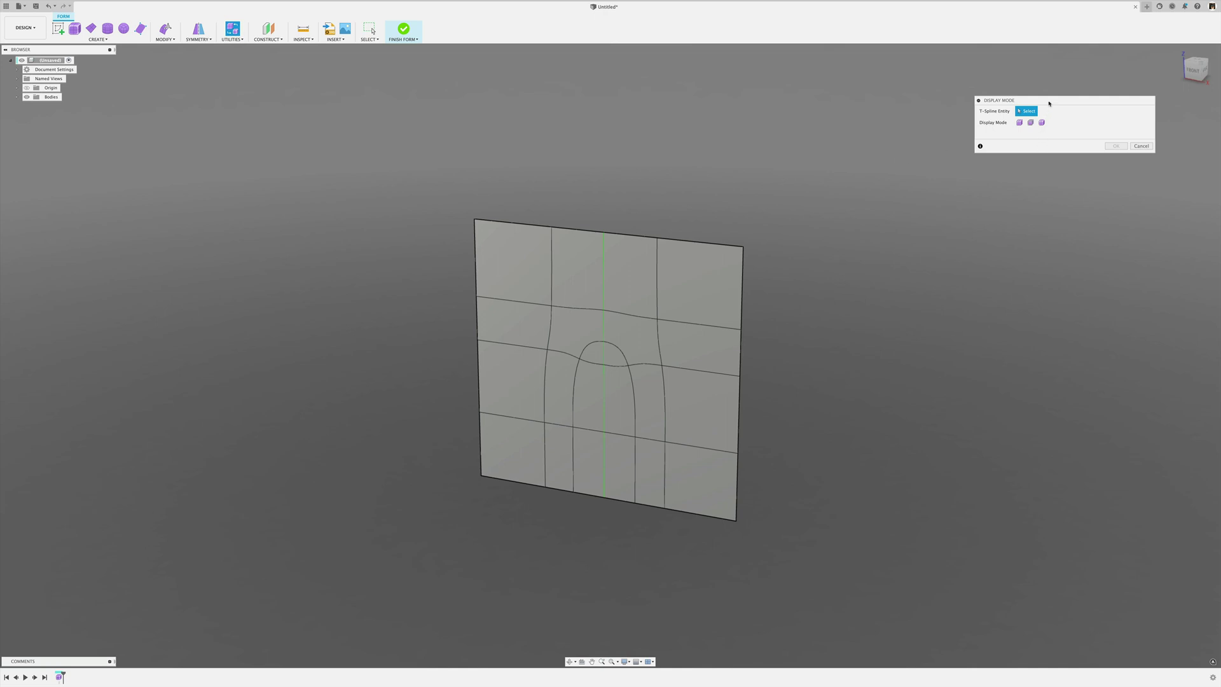
# Move the Display Mode dialog aside and cancel it without changes
pyautogui.moveTo(1045, 101); pyautogui.dragTo(788, 91)
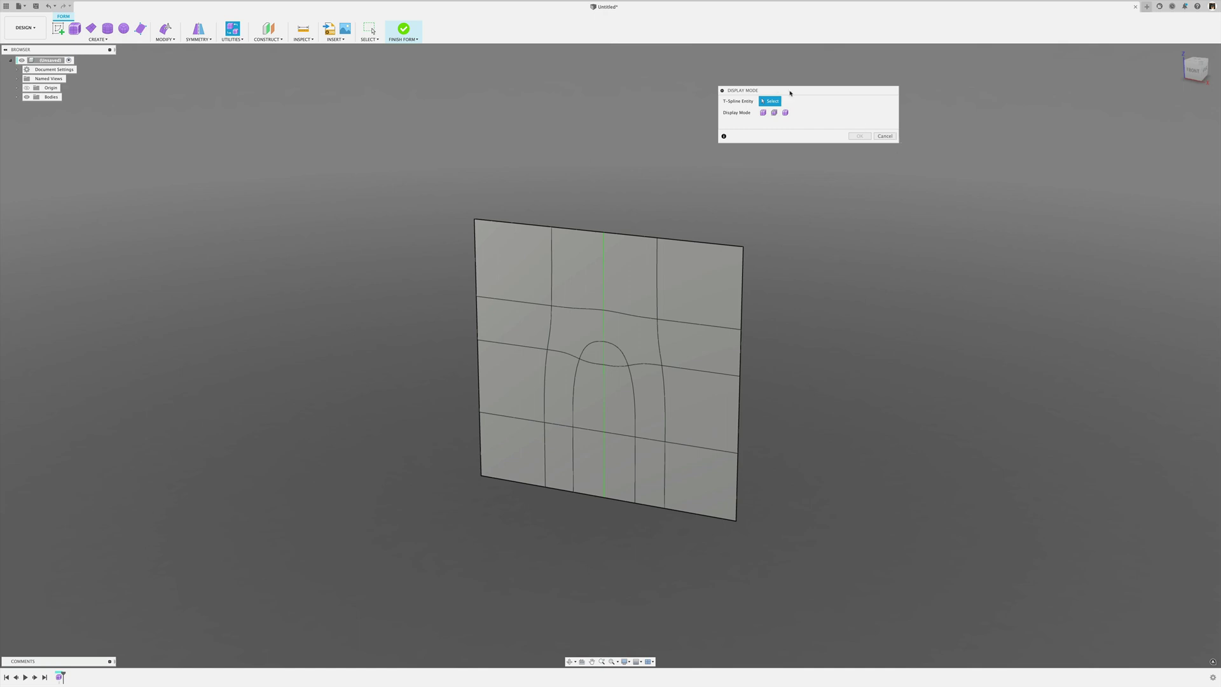
pyautogui.moveTo(787, 91); pyautogui.dragTo(768, 72)
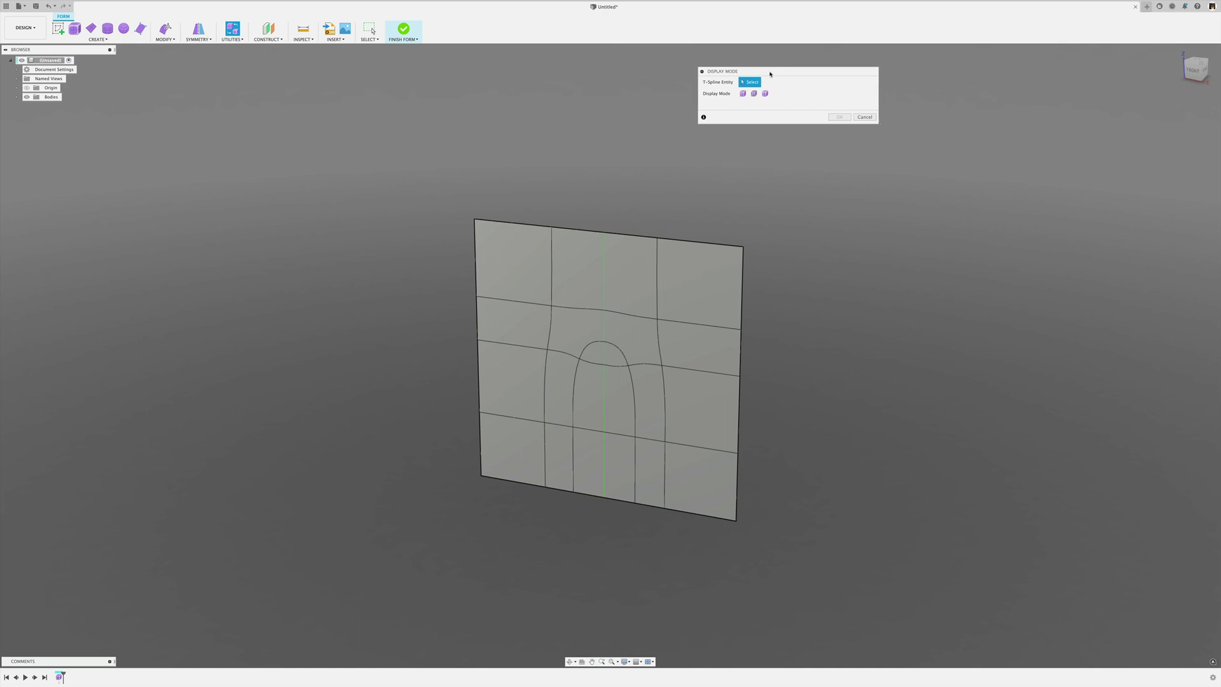
pyautogui.click(866, 117)
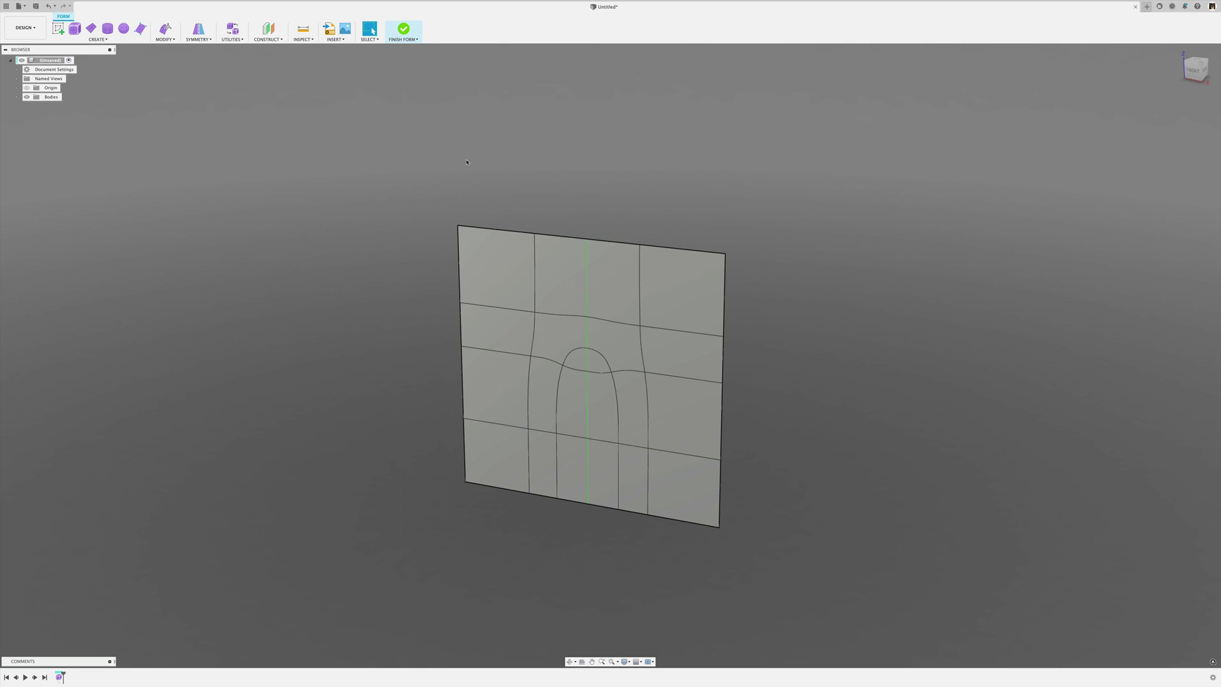
# Show the form in box display, viewed from the FRONT
pyautogui.hotkey('alt', '1')
pyautogui.hotkey('alt', '3')
pyautogui.hotkey('alt', '1')
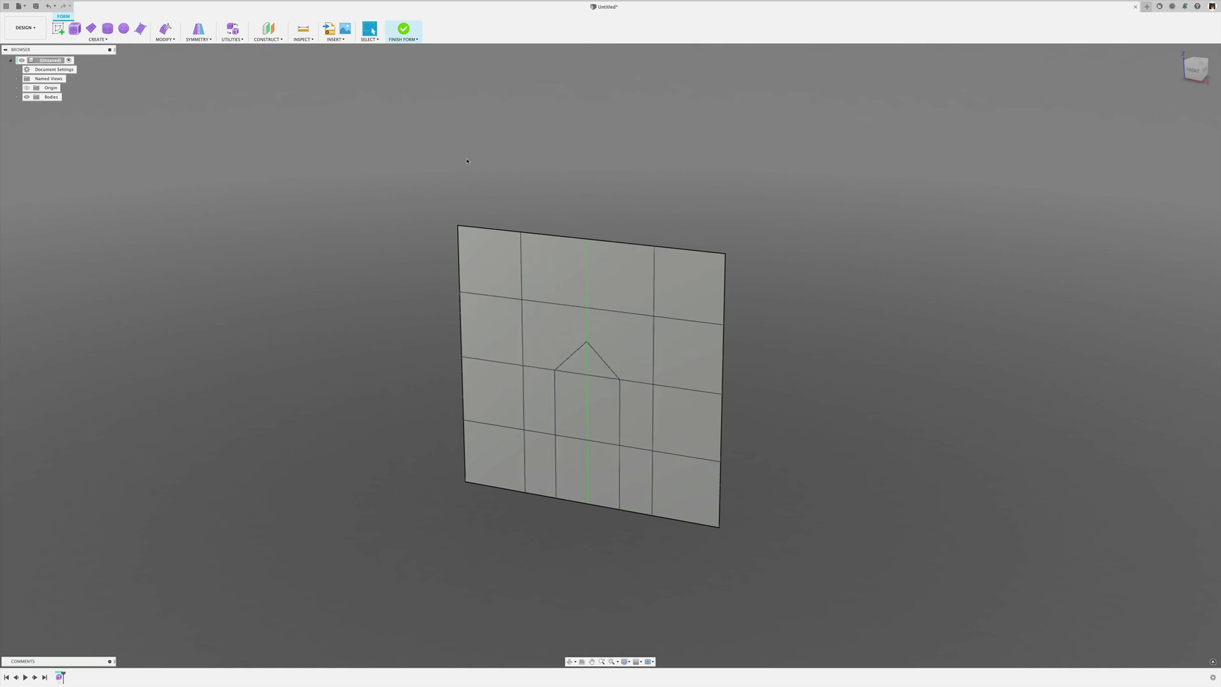
pyautogui.click(1194, 71)
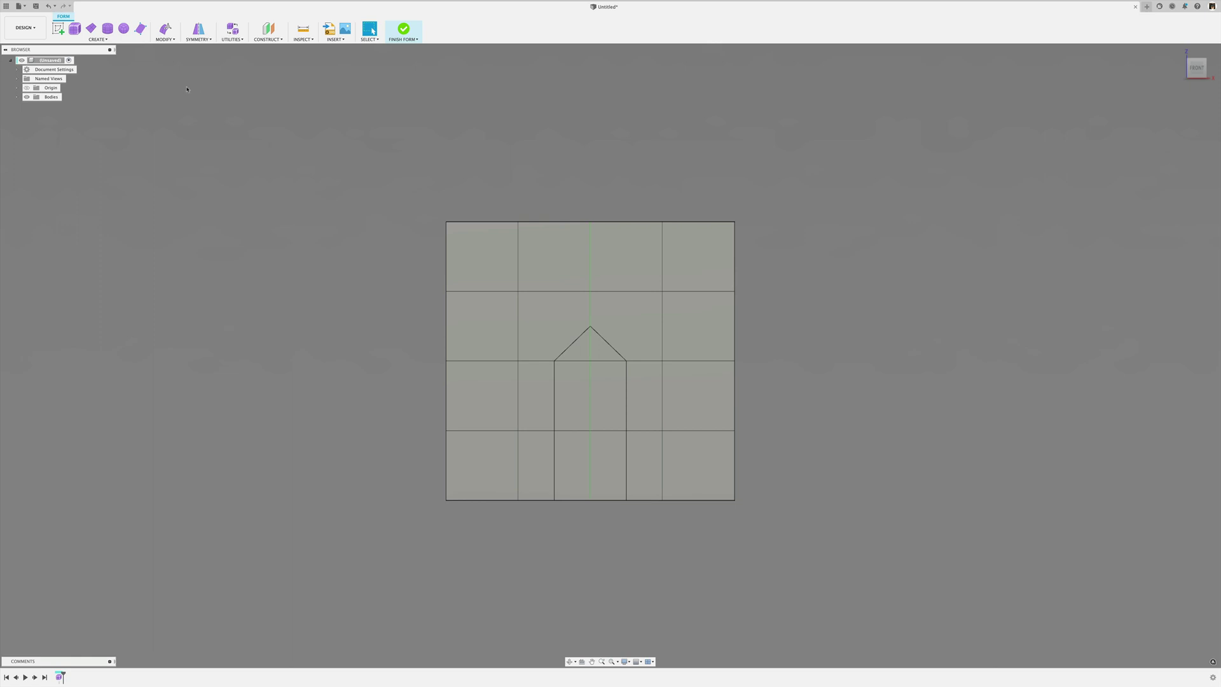
# Insert a diagonal edge from the arch's left roof edge to the upper-left grid corner
pyautogui.rightClick(289, 188)
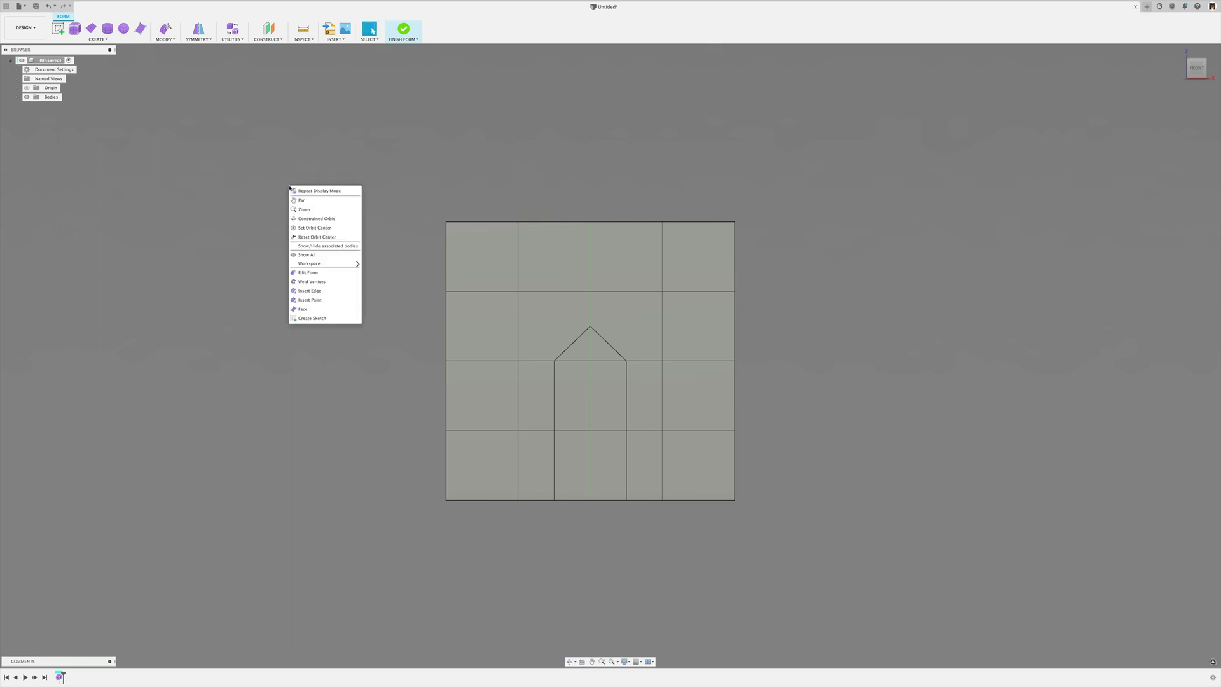
pyautogui.click(318, 300)
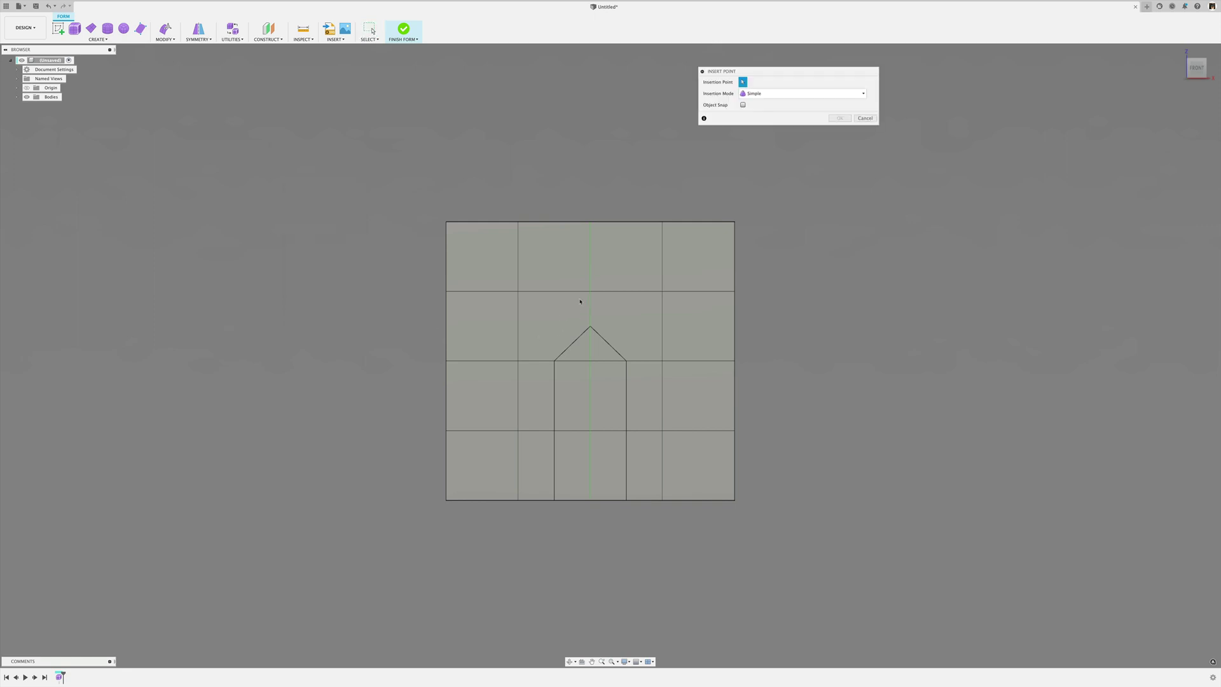
pyautogui.click(573, 344)
pyautogui.click(518, 291)
pyautogui.press('Return')
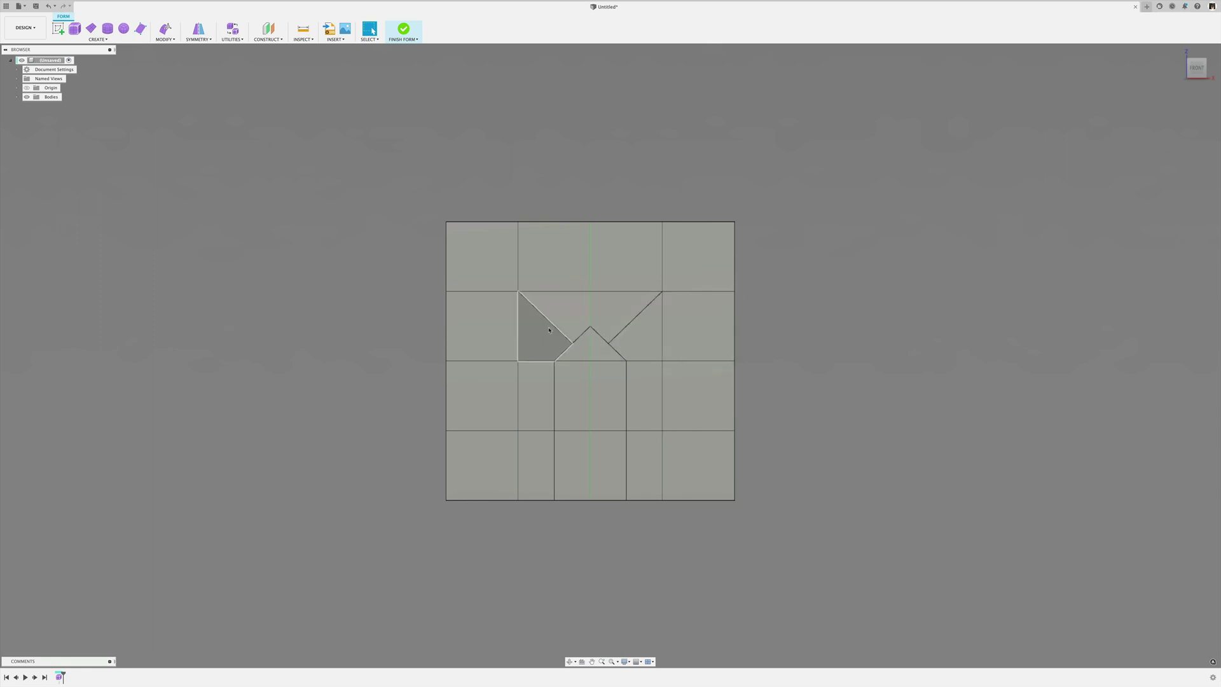
pyautogui.click(572, 343)
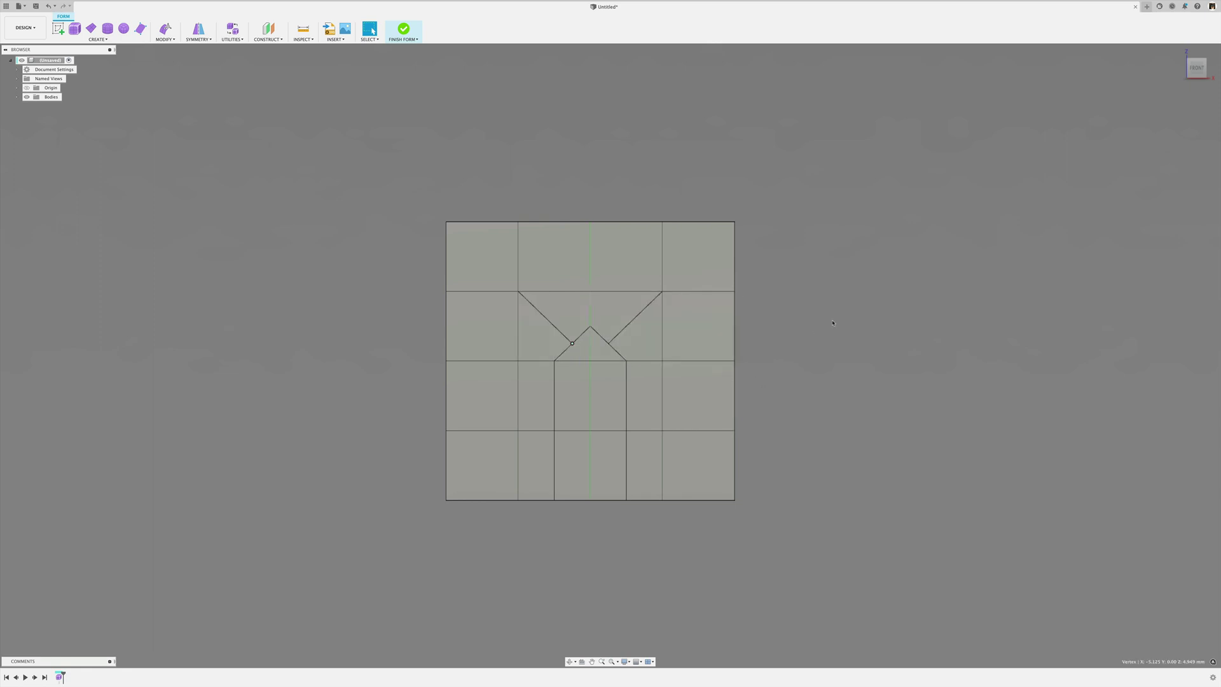
# In Edit Form, move the new roof vertex up and to the left
pyautogui.rightClick(842, 313)
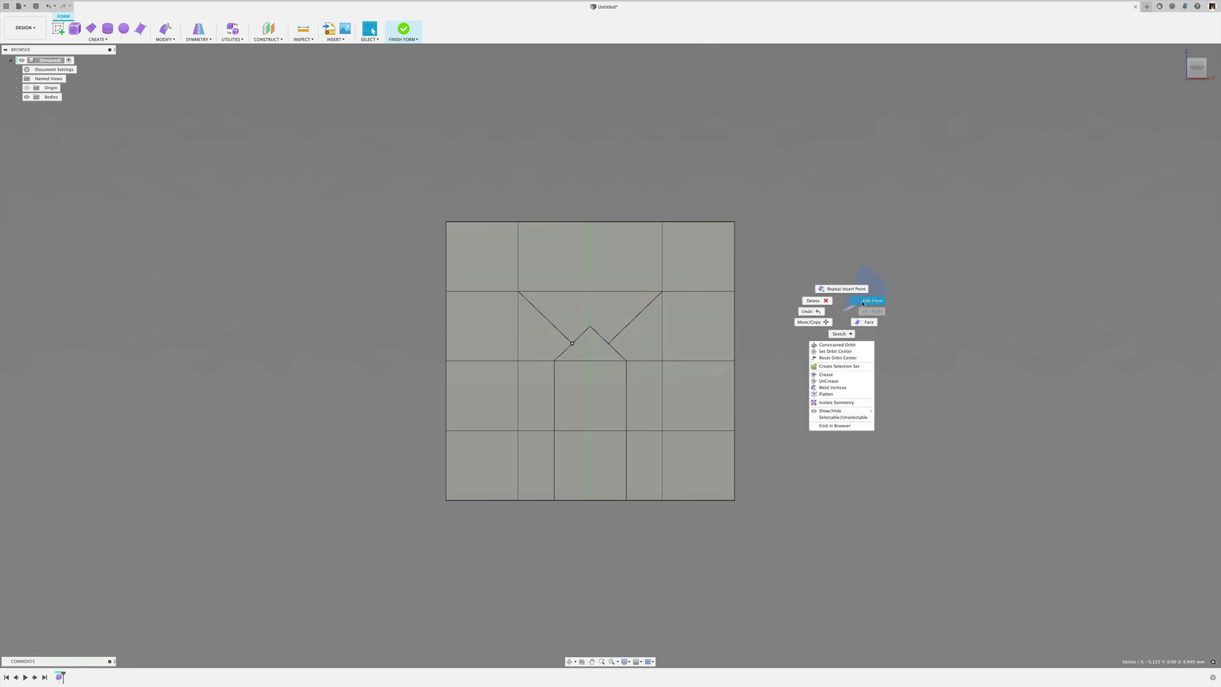
pyautogui.click(866, 287)
pyautogui.scroll(-2, 581, 336)
pyautogui.scroll(4, 581, 336)
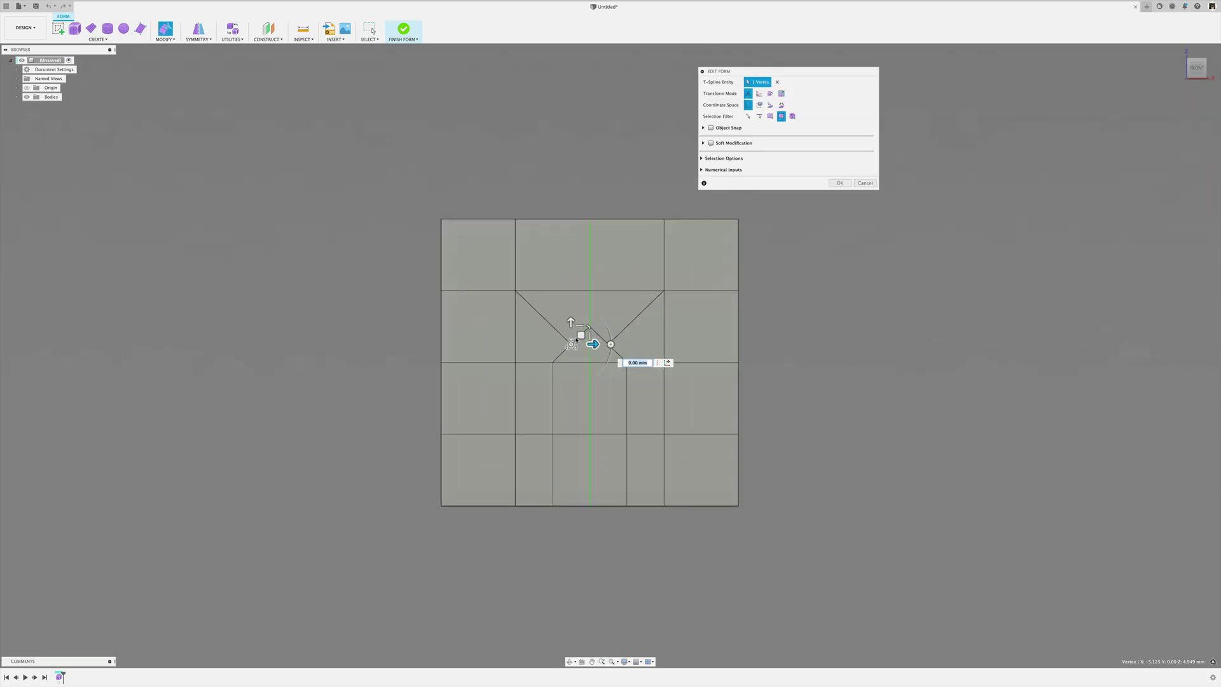
pyautogui.moveTo(580, 337); pyautogui.dragTo(569, 330)
pyautogui.press('Tab')
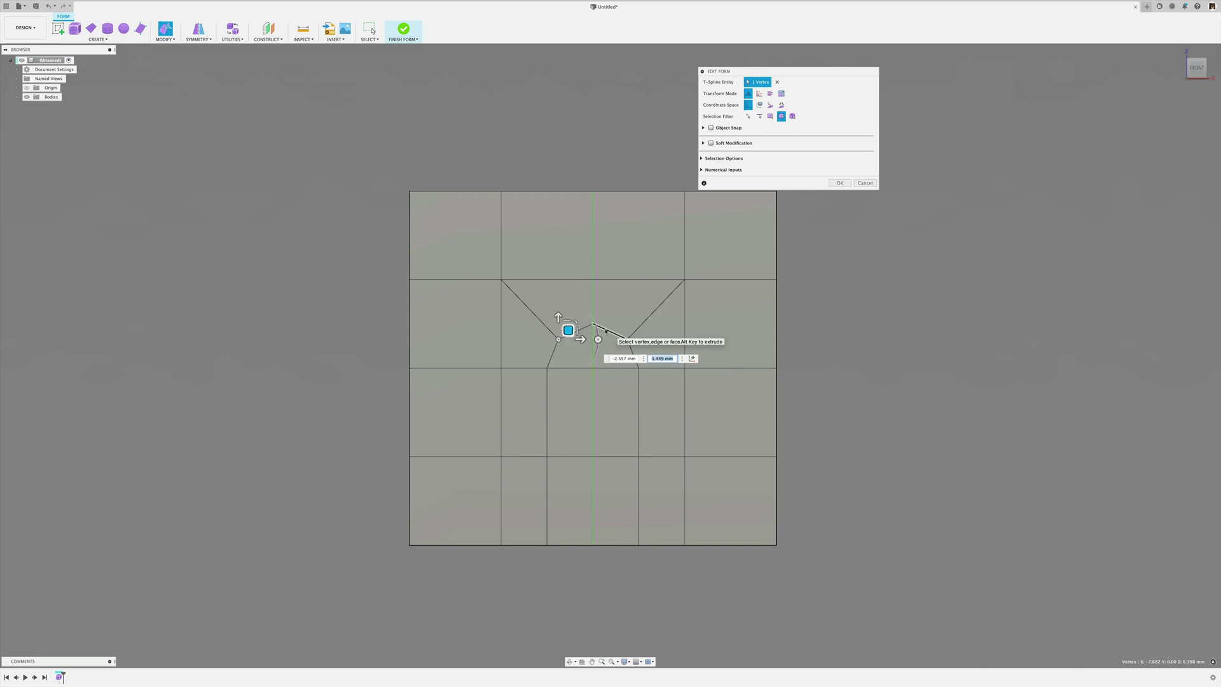
# Raise the left roof edge about 1.279 mm and the apex vertex 0.767 mm, then apply
pyautogui.click(572, 332)
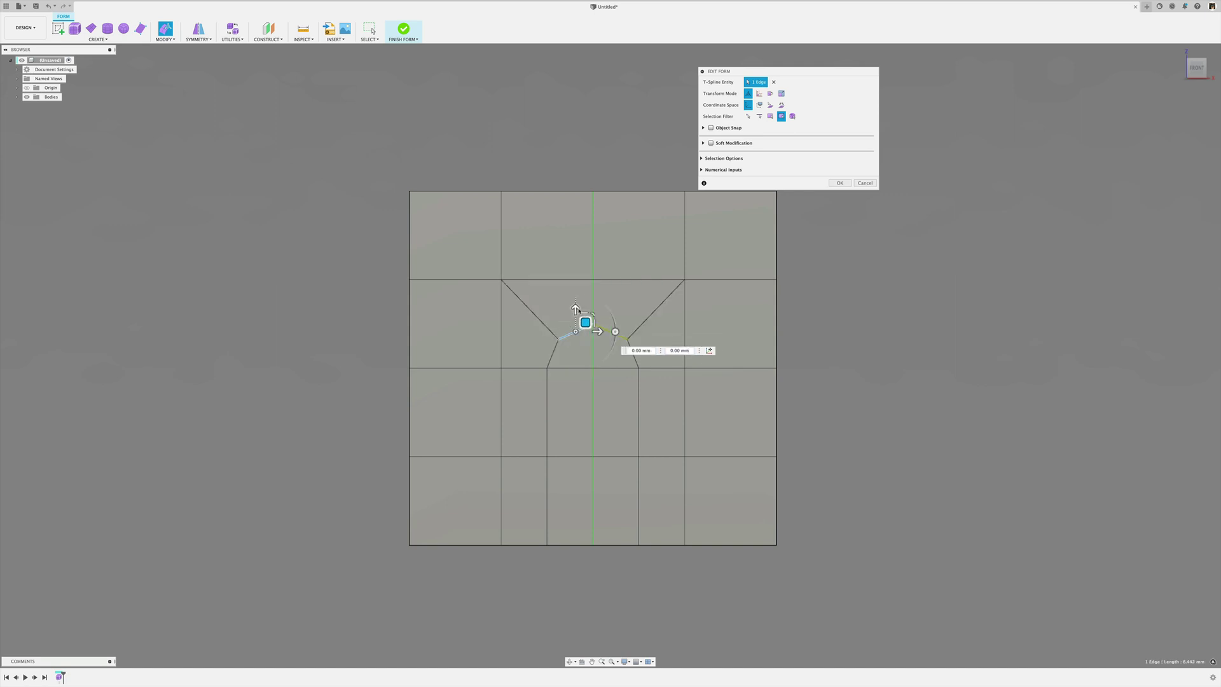
pyautogui.moveTo(576, 310); pyautogui.dragTo(577, 305)
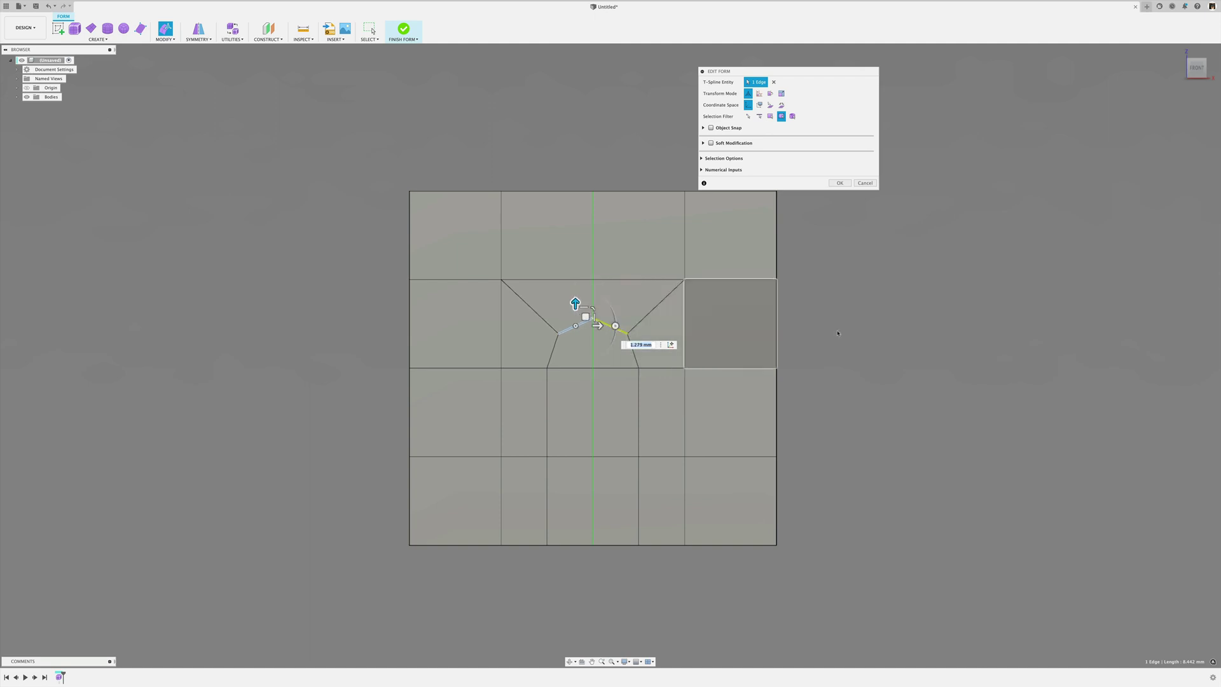
pyautogui.click(592, 318)
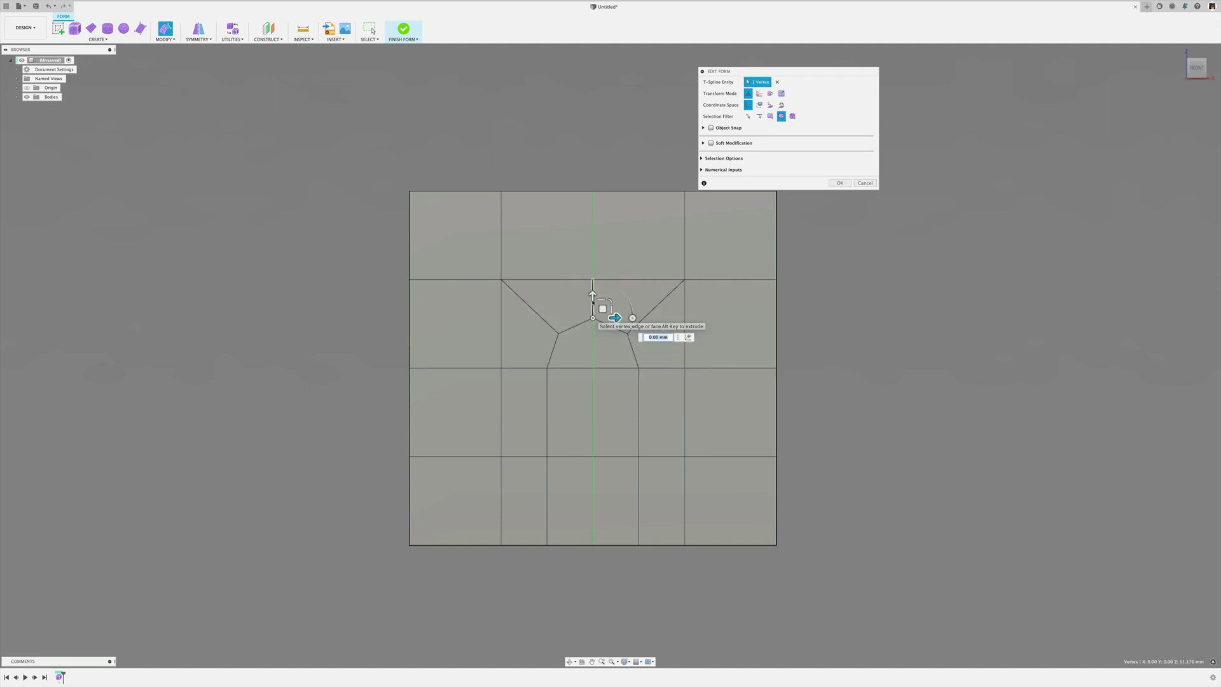
pyautogui.moveTo(592, 300)
pyautogui.mouseDown()
pyautogui.moveTo(594, 275)
pyautogui.moveTo(593, 296)
pyautogui.mouseUp()
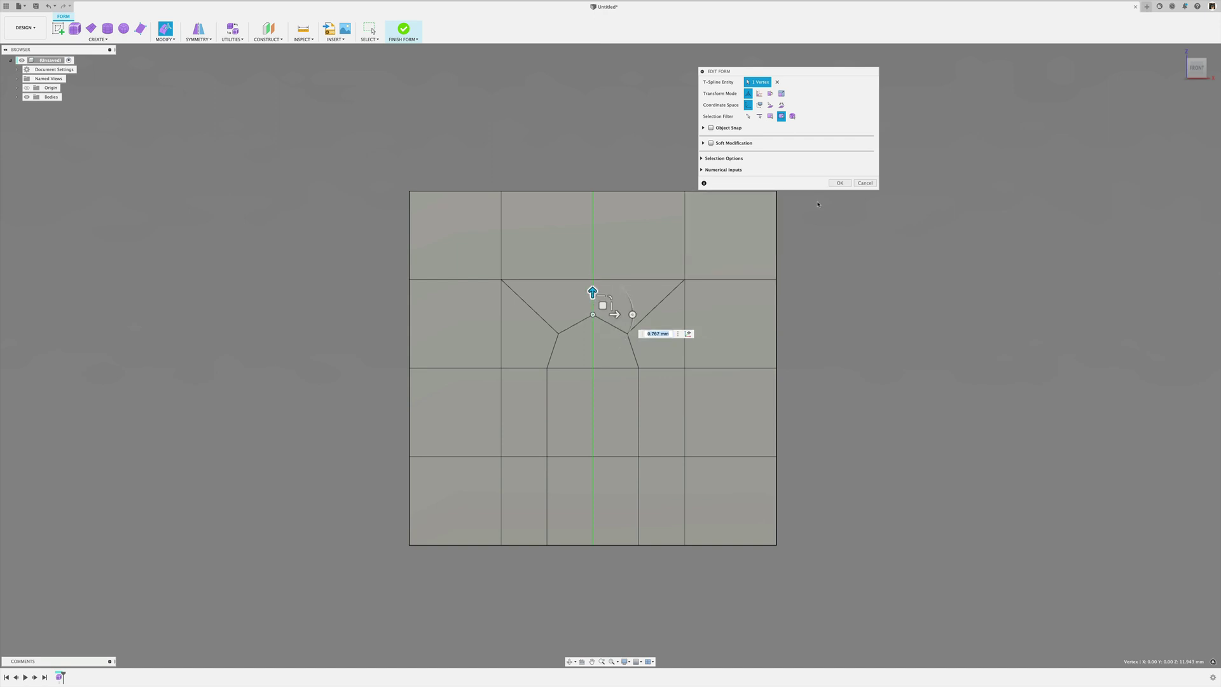
pyautogui.click(835, 184)
pyautogui.scroll(-2, 777, 390)
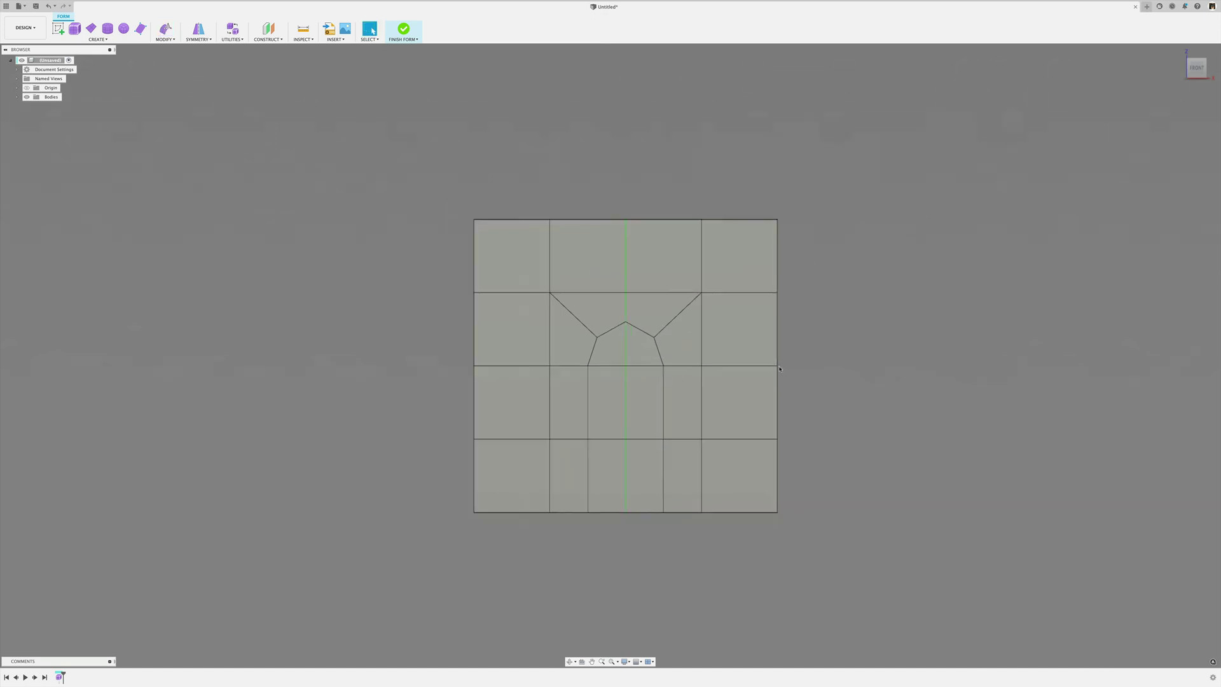
pyautogui.scroll(3, 783, 363)
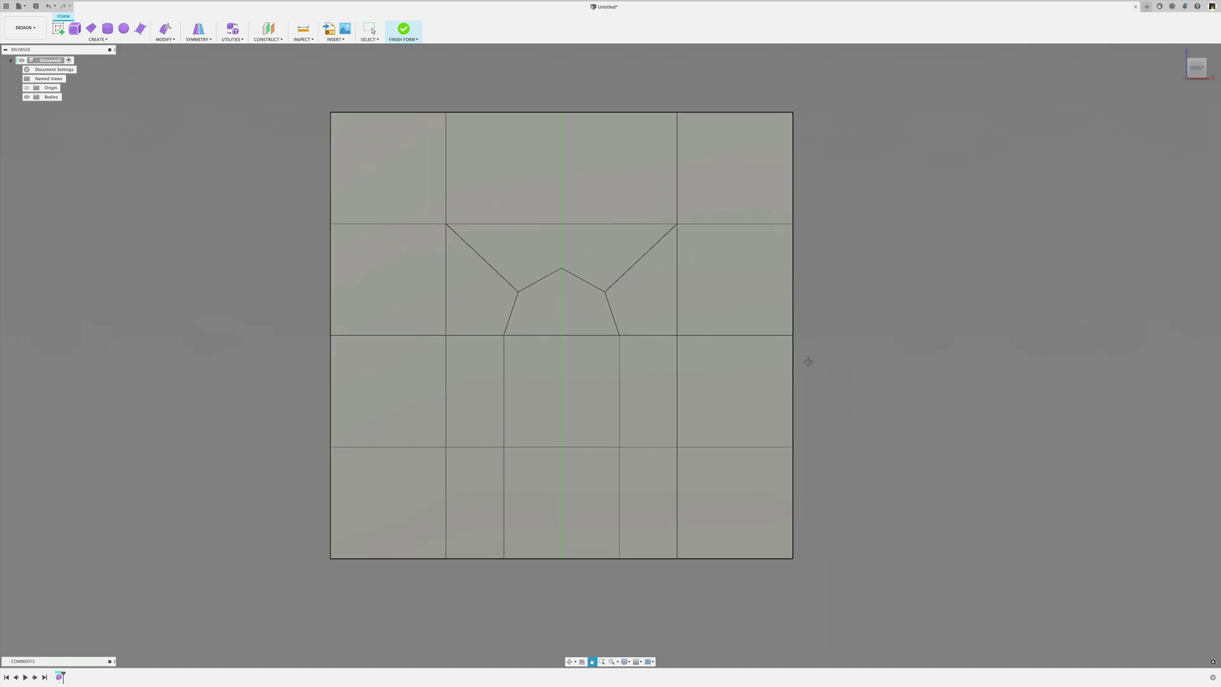
pyautogui.scroll(-2, 795, 359)
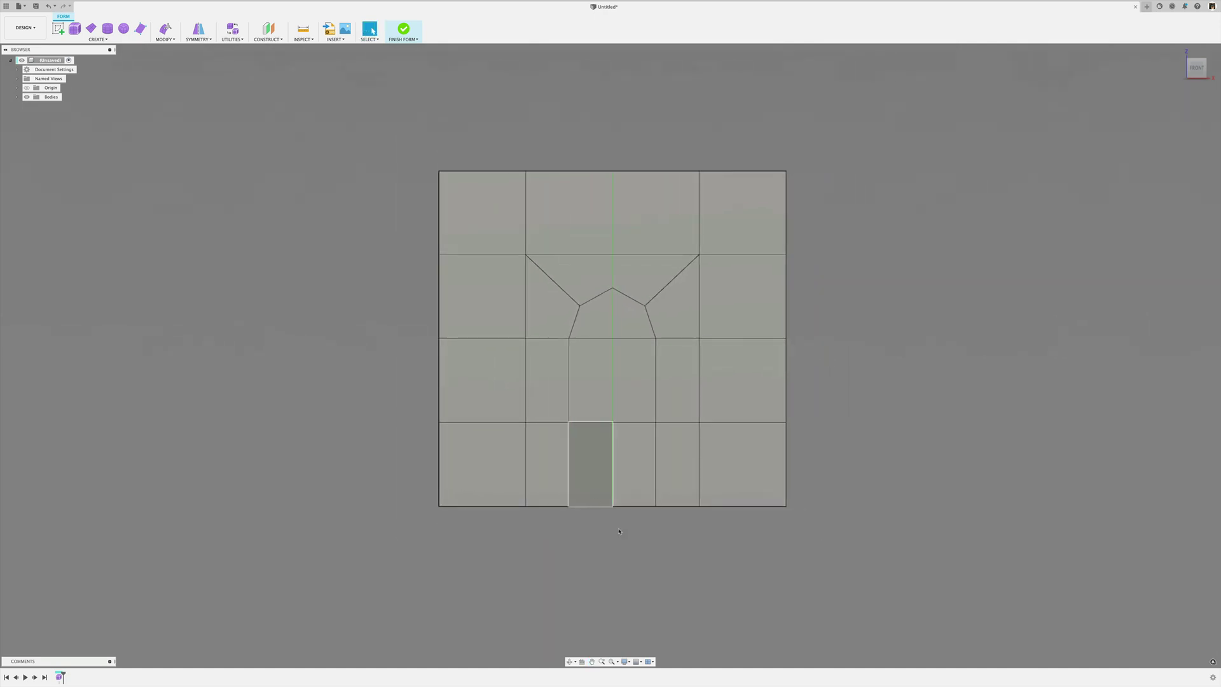
pyautogui.moveTo(955, 509); pyautogui.dragTo(929, 511, button='middle')
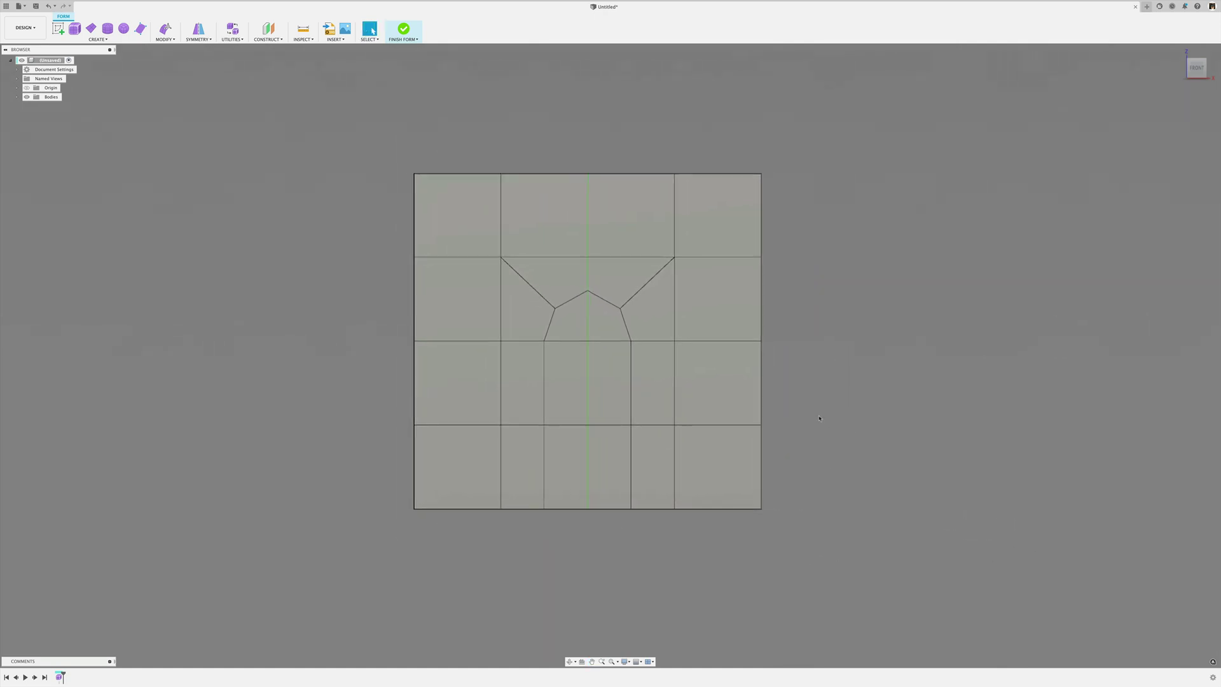
pyautogui.scroll(2, 795, 414)
pyautogui.moveTo(795, 409); pyautogui.dragTo(901, 413, button='middle')
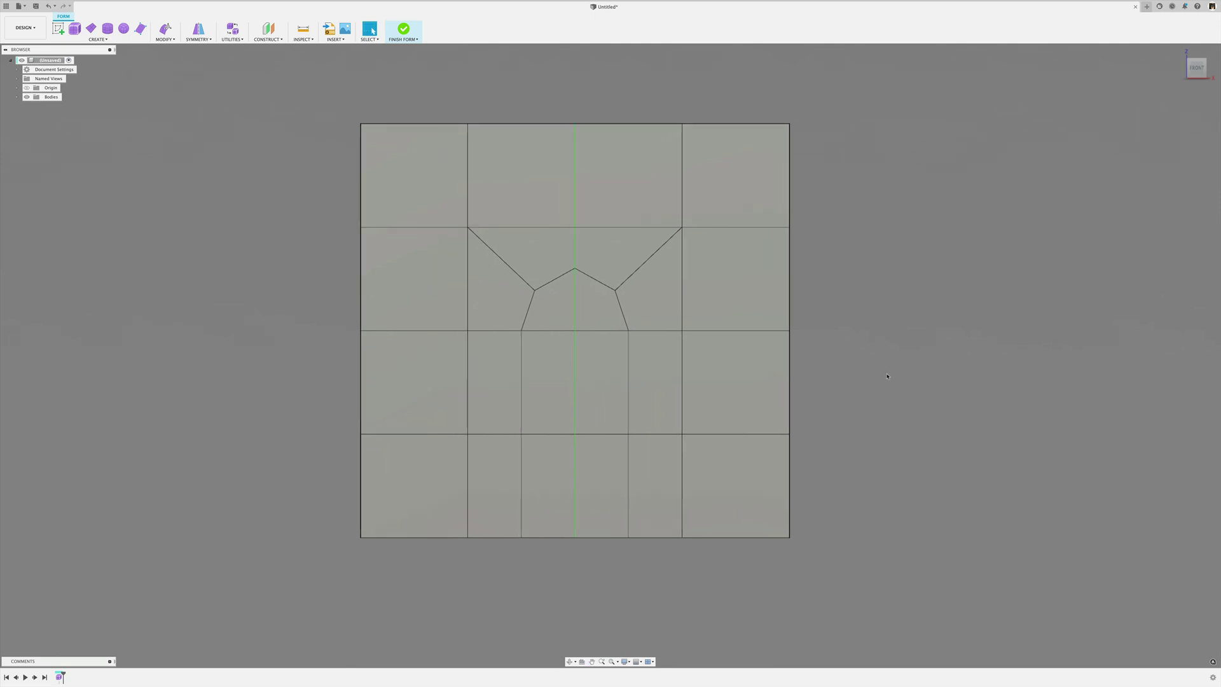
# Select the arch outline's edge loop for a Bevel Edge
pyautogui.doubleClick(521, 485)
pyautogui.rightClick(984, 360)
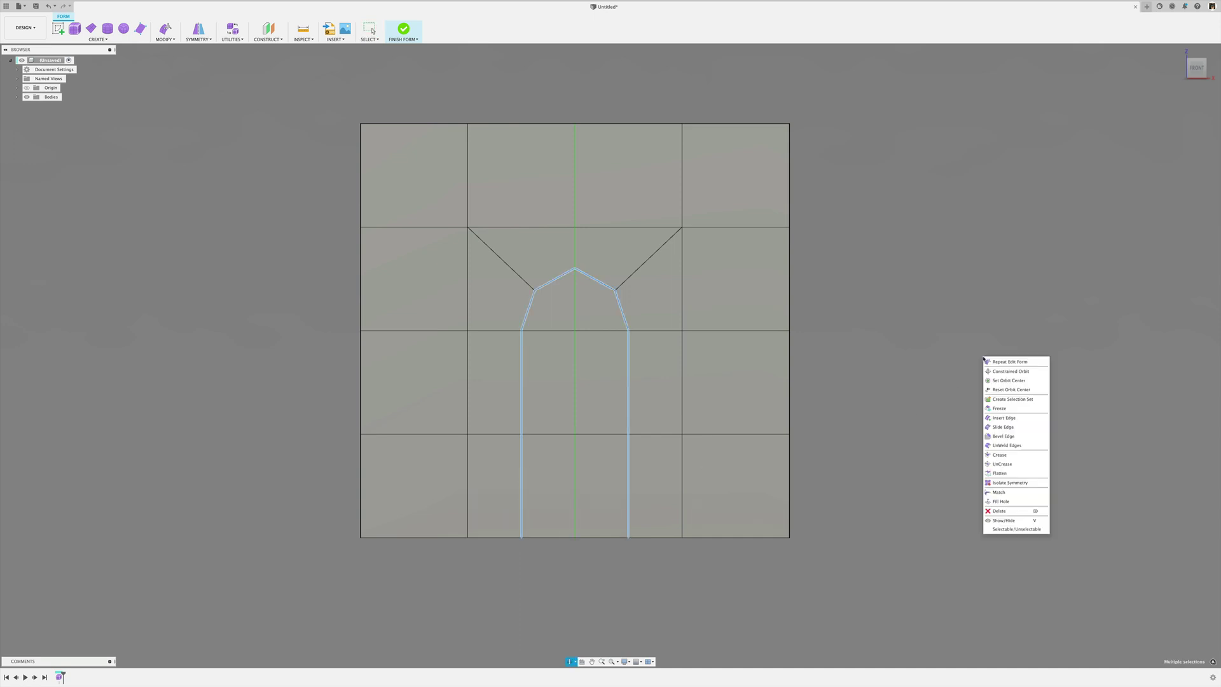
pyautogui.click(1004, 435)
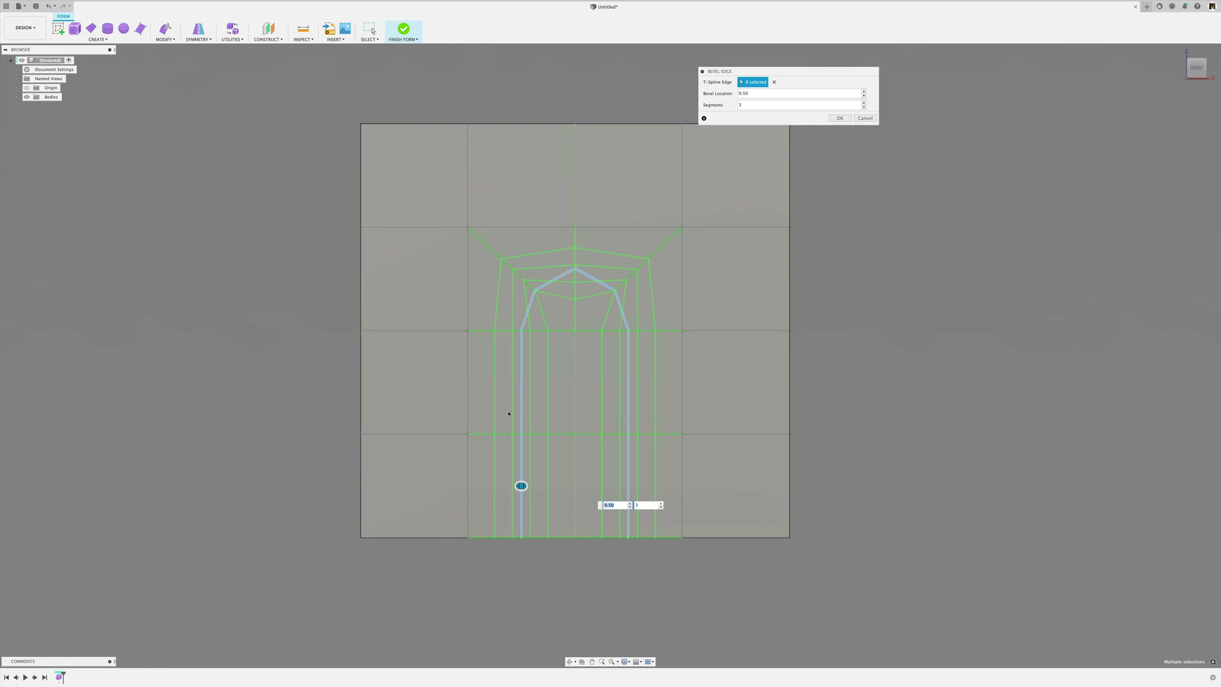
pyautogui.moveTo(556, 331); pyautogui.dragTo(557, 349, button='middle')
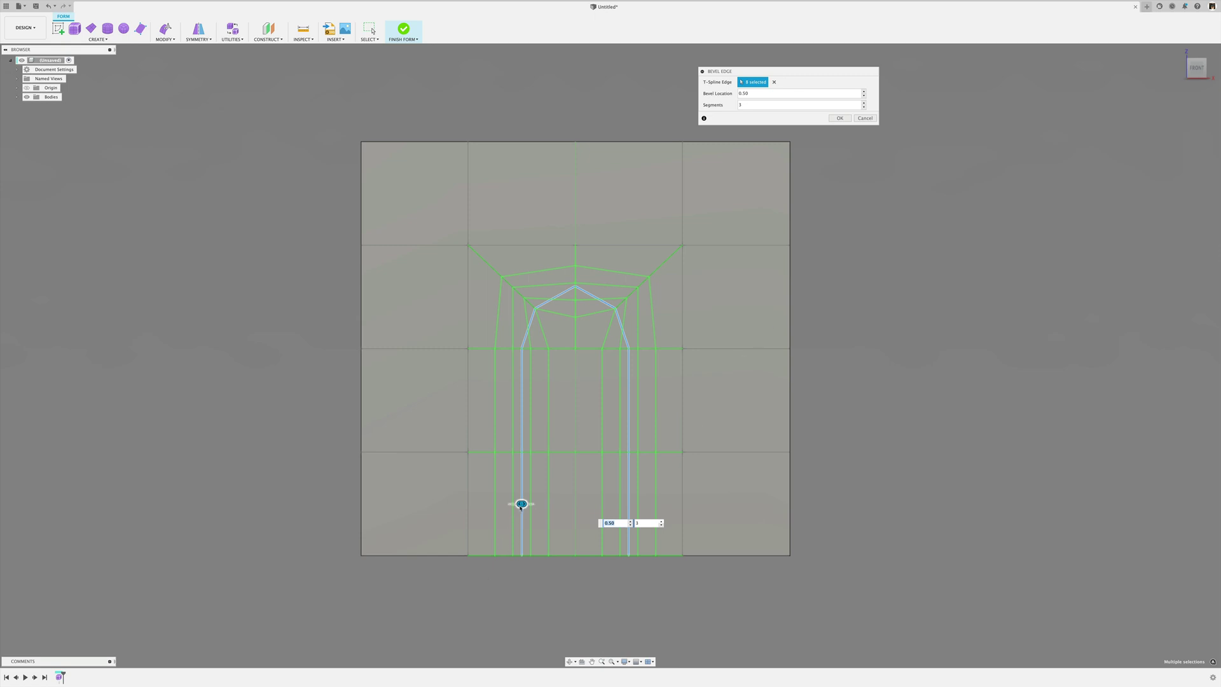
# Narrow the bevel to location 0.059 with 1 segment and apply it
pyautogui.moveTo(520, 505); pyautogui.dragTo(495, 511)
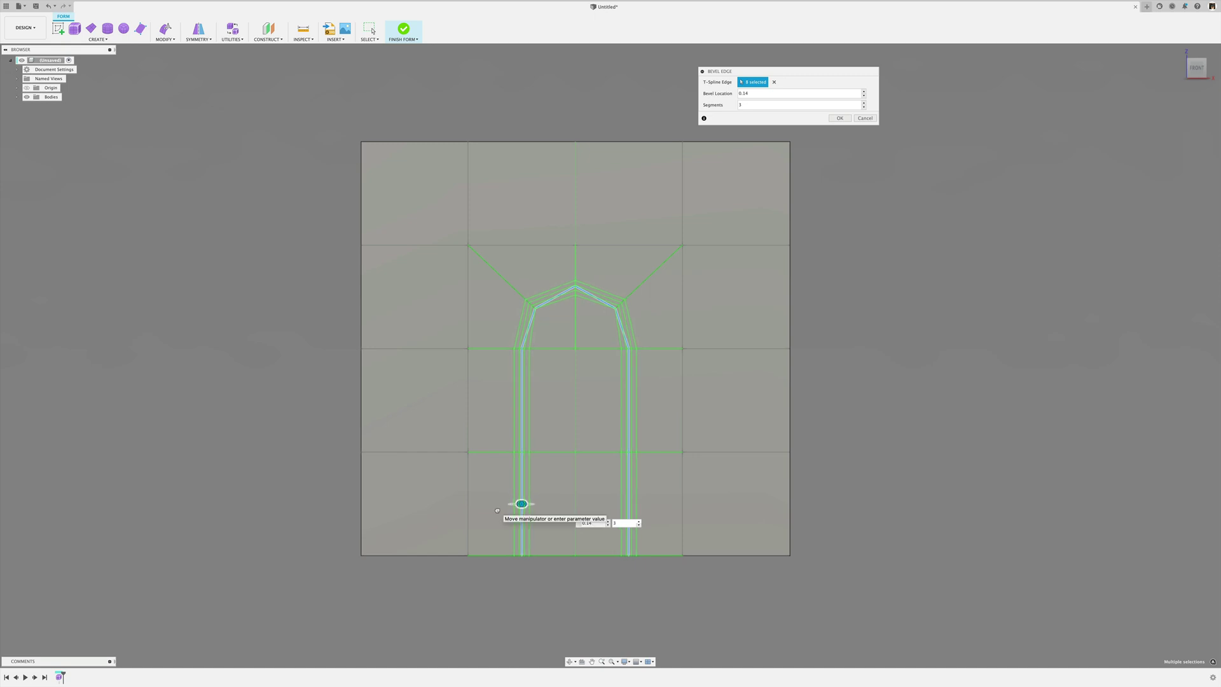
pyautogui.scroll(-3, 527, 343)
pyautogui.scroll(3, 530, 337)
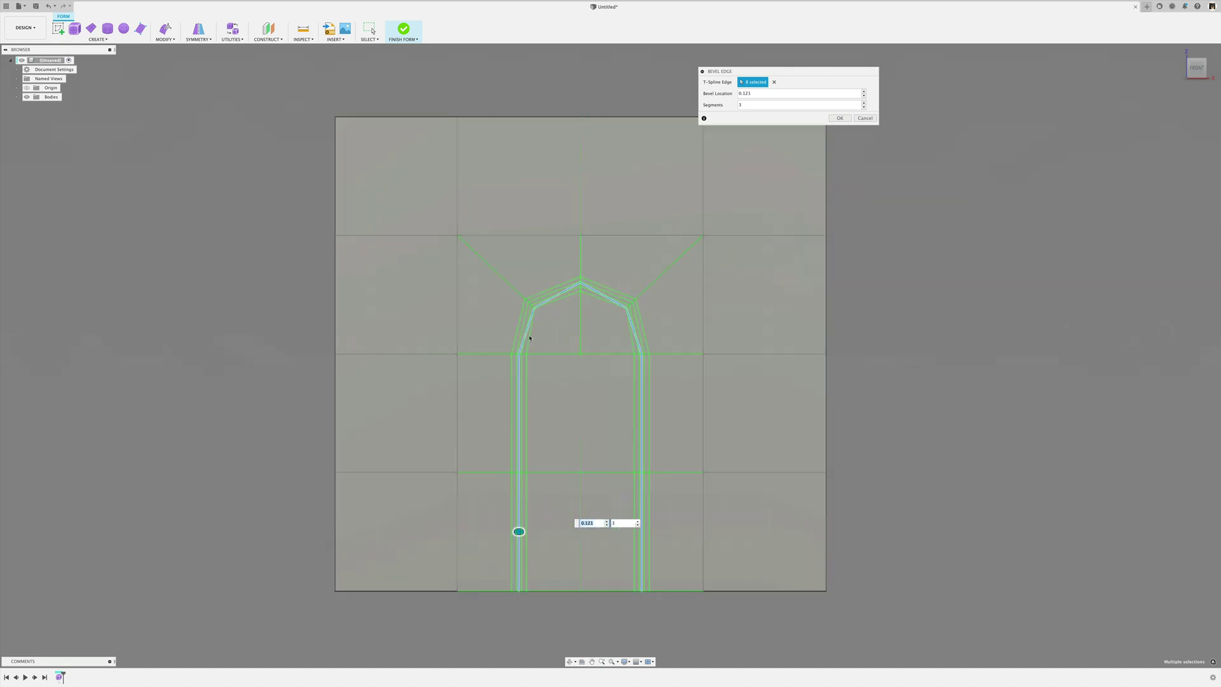
pyautogui.moveTo(520, 535); pyautogui.dragTo(517, 535)
pyautogui.scroll(-3, 575, 261)
pyautogui.scroll(9, 540, 300)
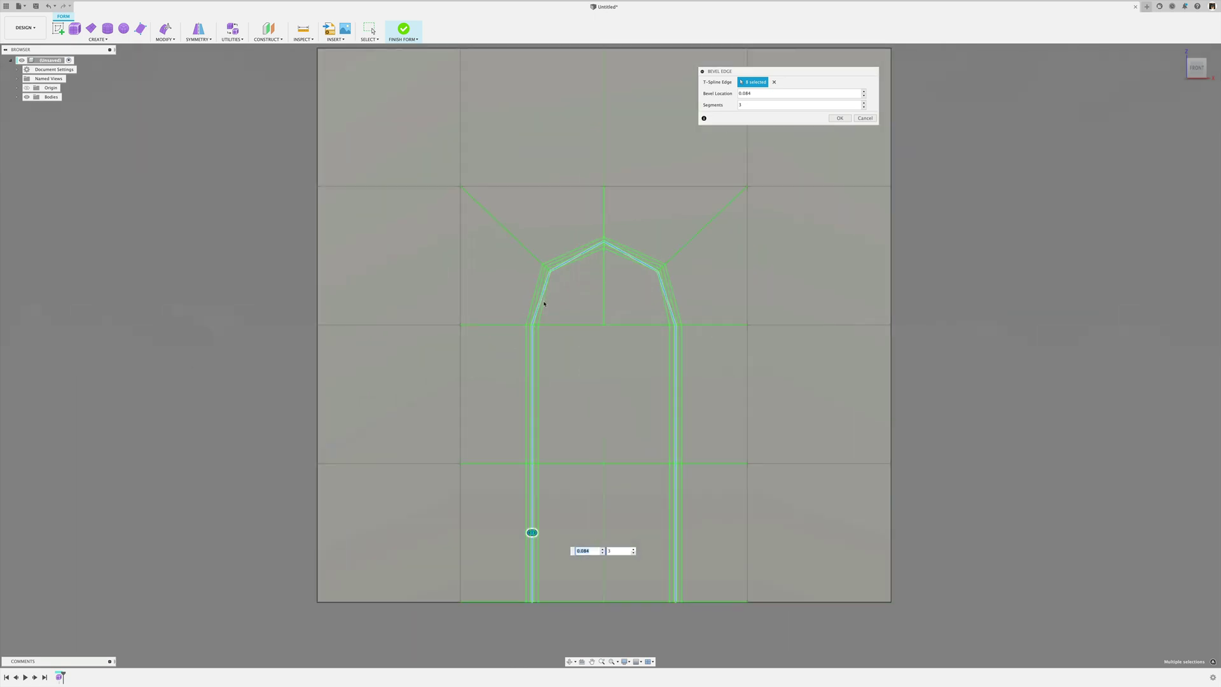
pyautogui.scroll(-6, 528, 420)
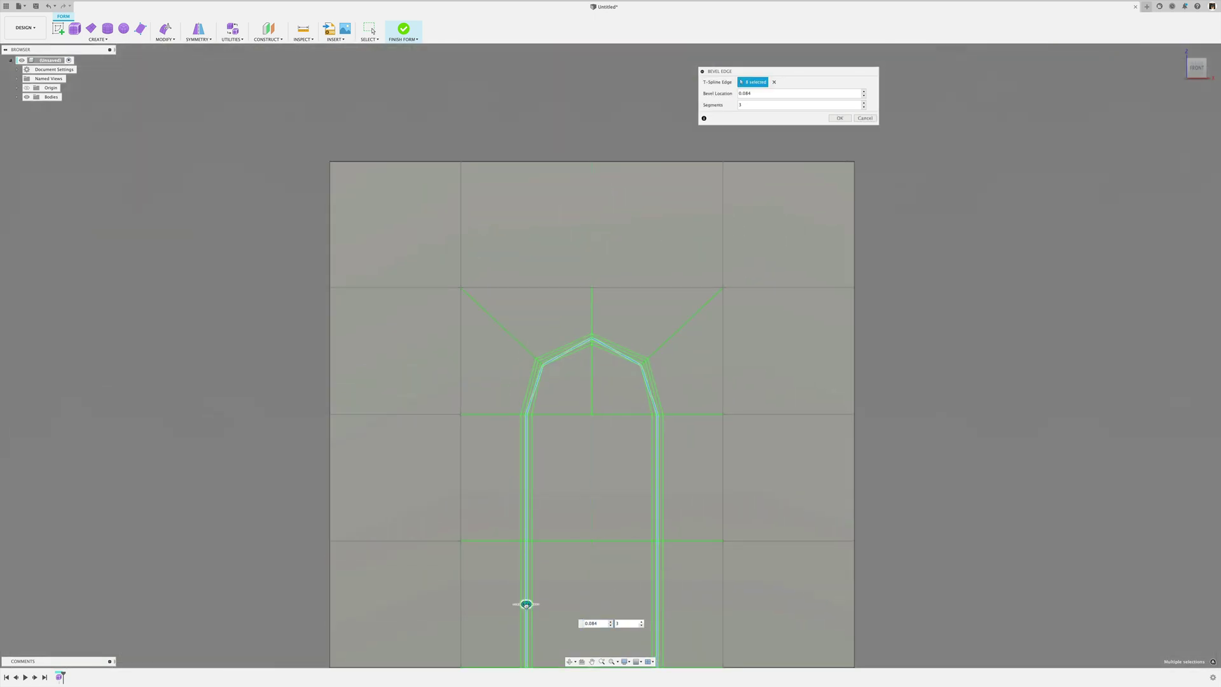
pyautogui.moveTo(526, 604); pyautogui.dragTo(525, 605)
pyautogui.scroll(10, 590, 346)
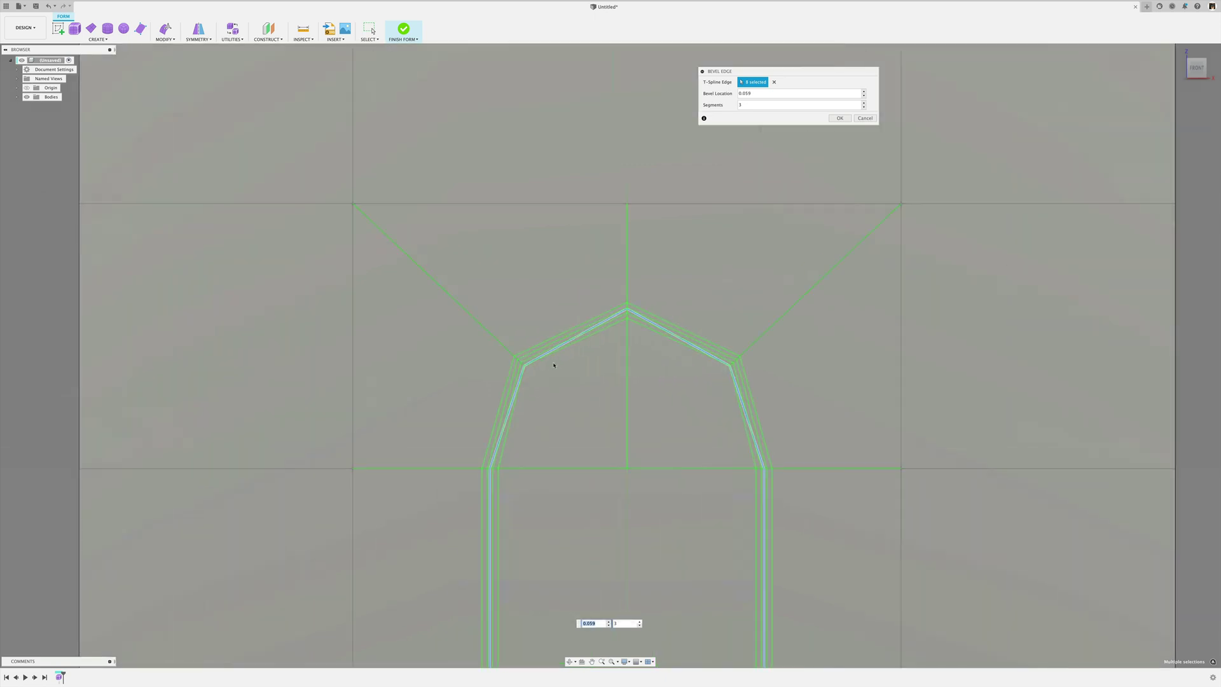
pyautogui.scroll(3, 514, 391)
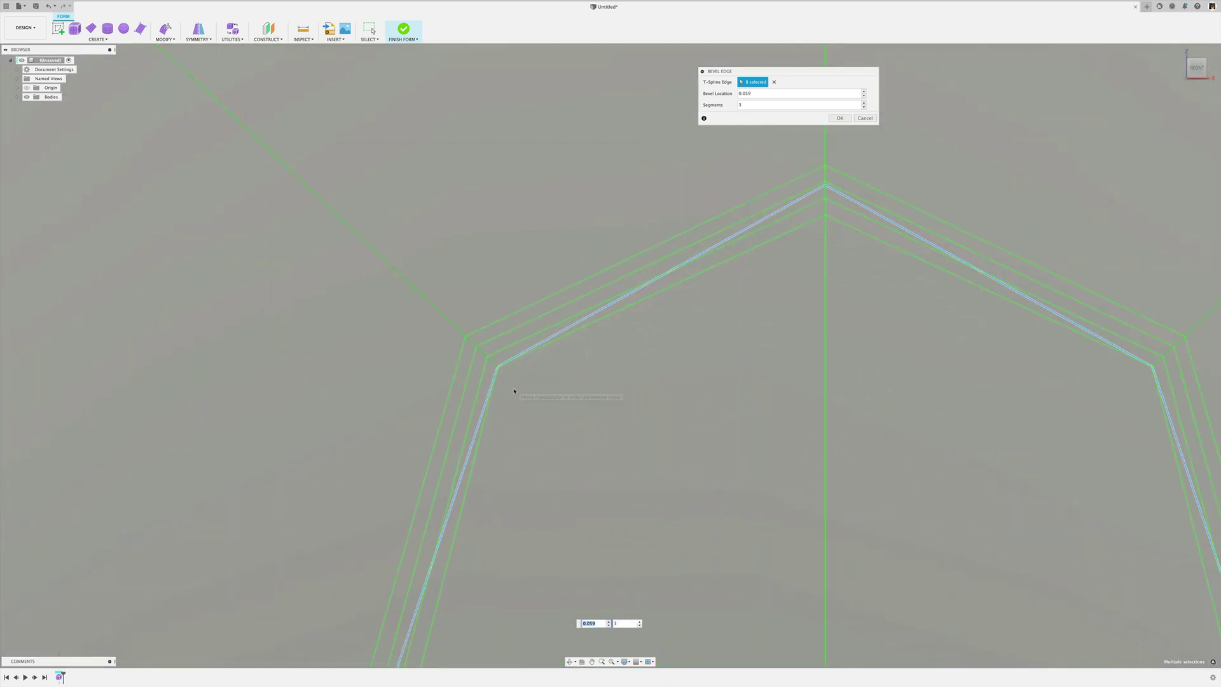
pyautogui.scroll(-8, 514, 390)
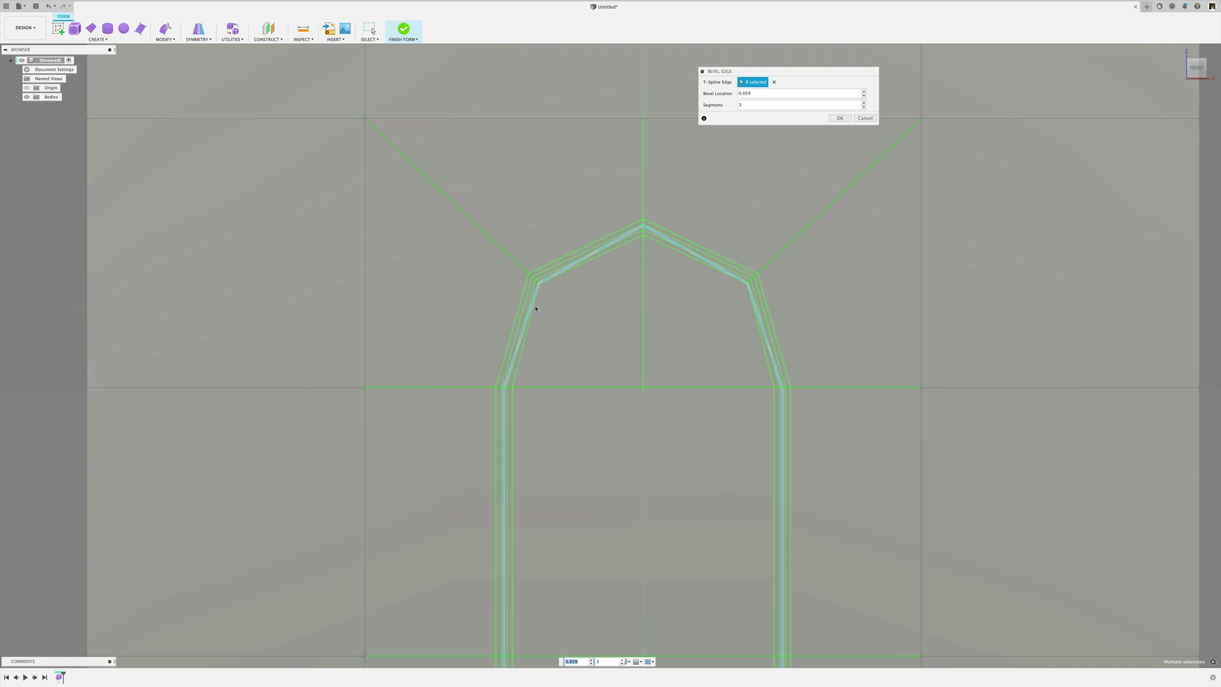
pyautogui.scroll(-4, 558, 340)
pyautogui.scroll(3, 566, 359)
pyautogui.scroll(-5, 568, 361)
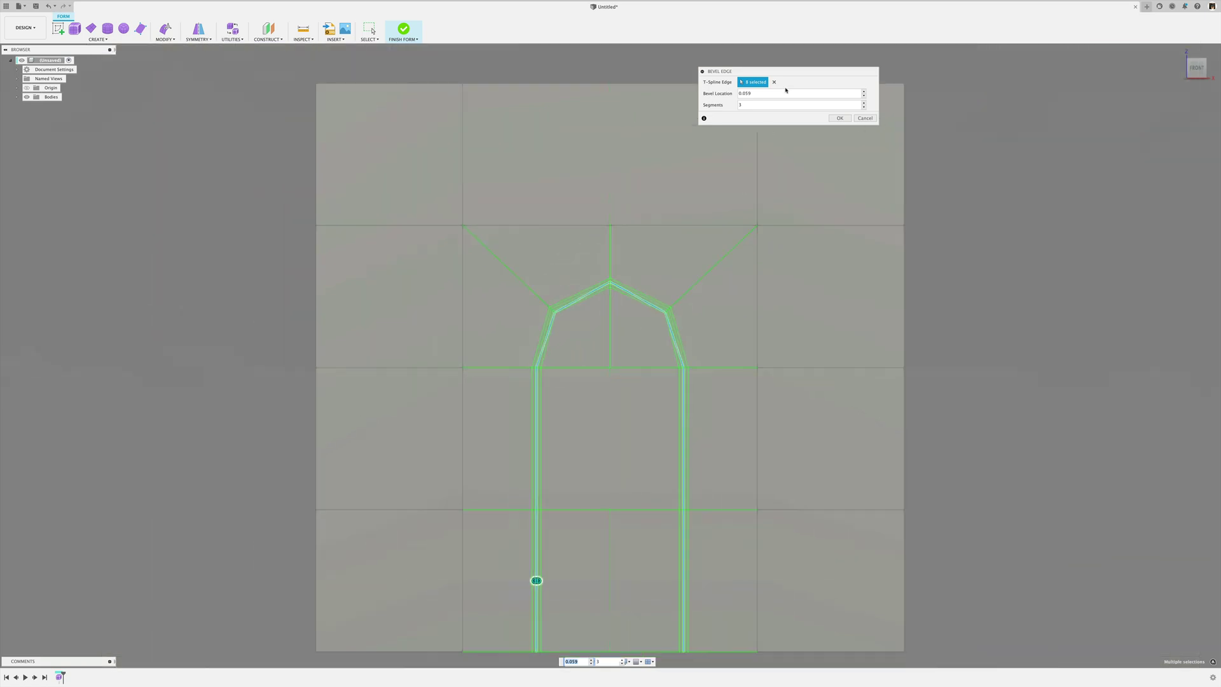
pyautogui.click(840, 118)
# Select the three short edges crossing the border at the arch's upper-left bend
pyautogui.moveTo(727, 363); pyautogui.dragTo(738, 307, button='middle')
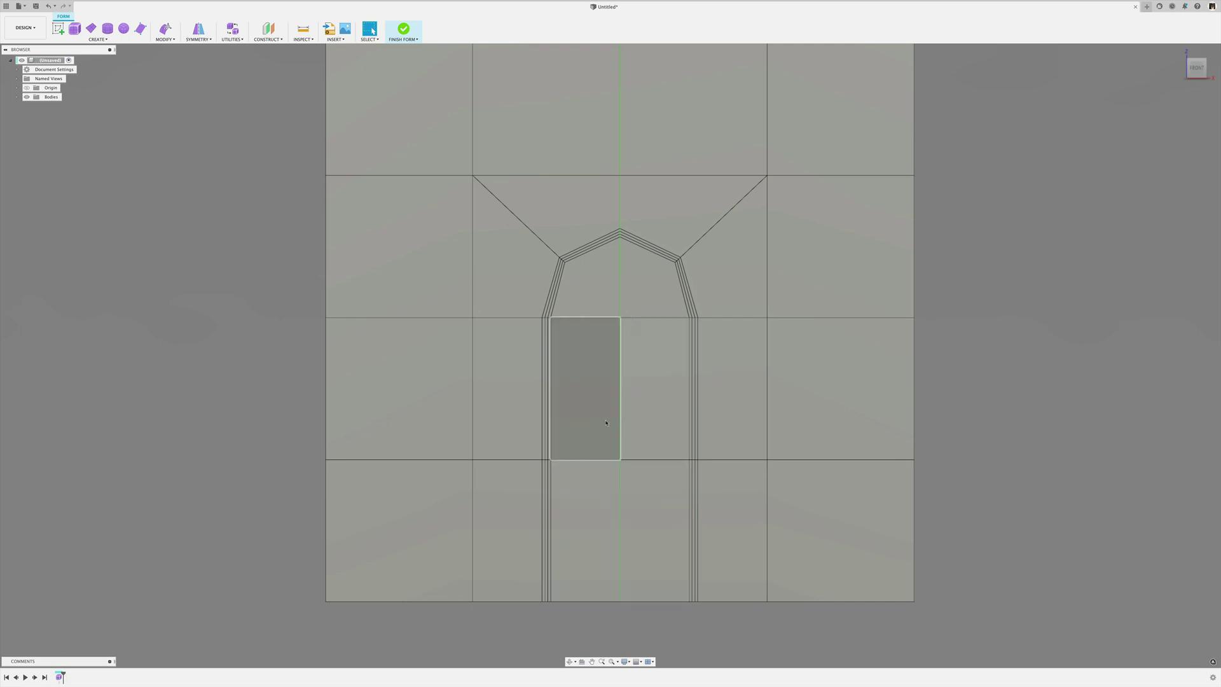
pyautogui.scroll(-3, 546, 591)
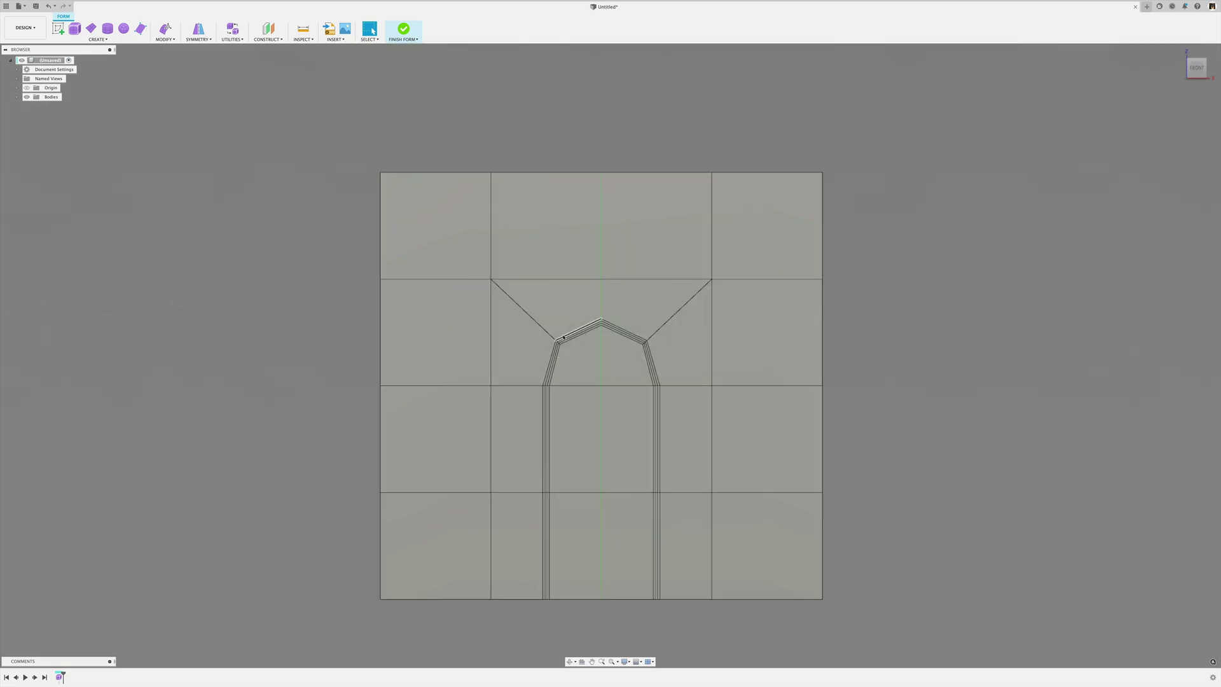
pyautogui.scroll(3, 564, 338)
pyautogui.scroll(-2, 557, 348)
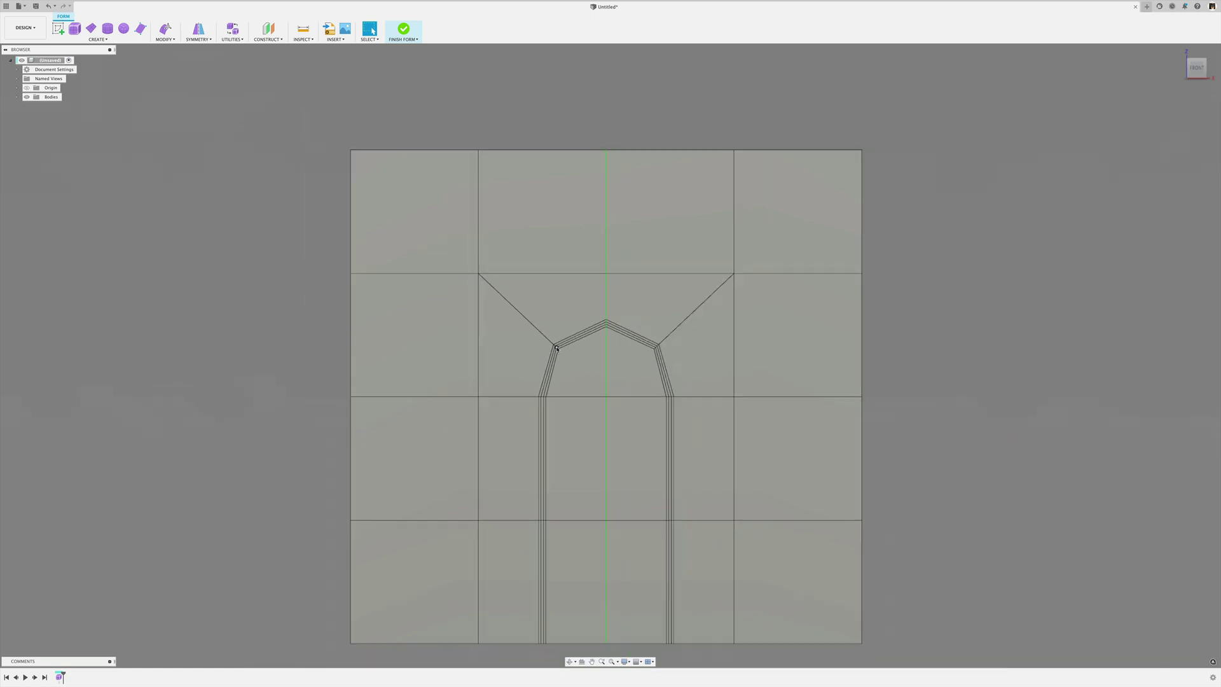
pyautogui.scroll(4, 557, 348)
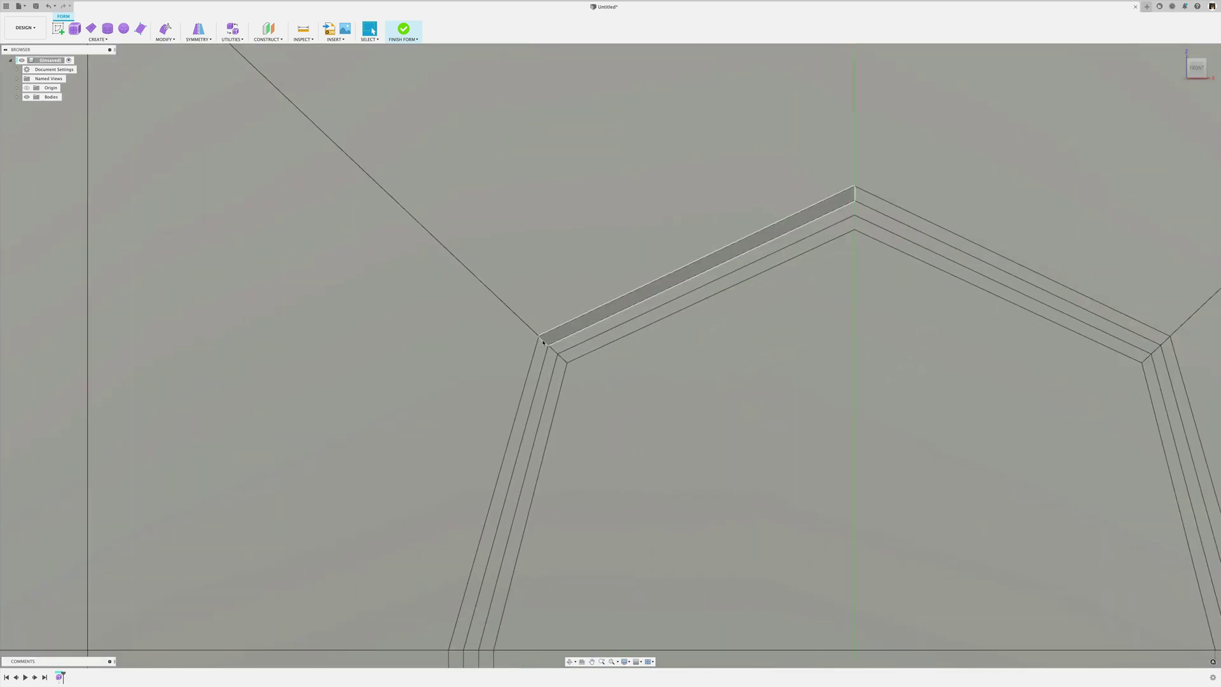
pyautogui.click(543, 344)
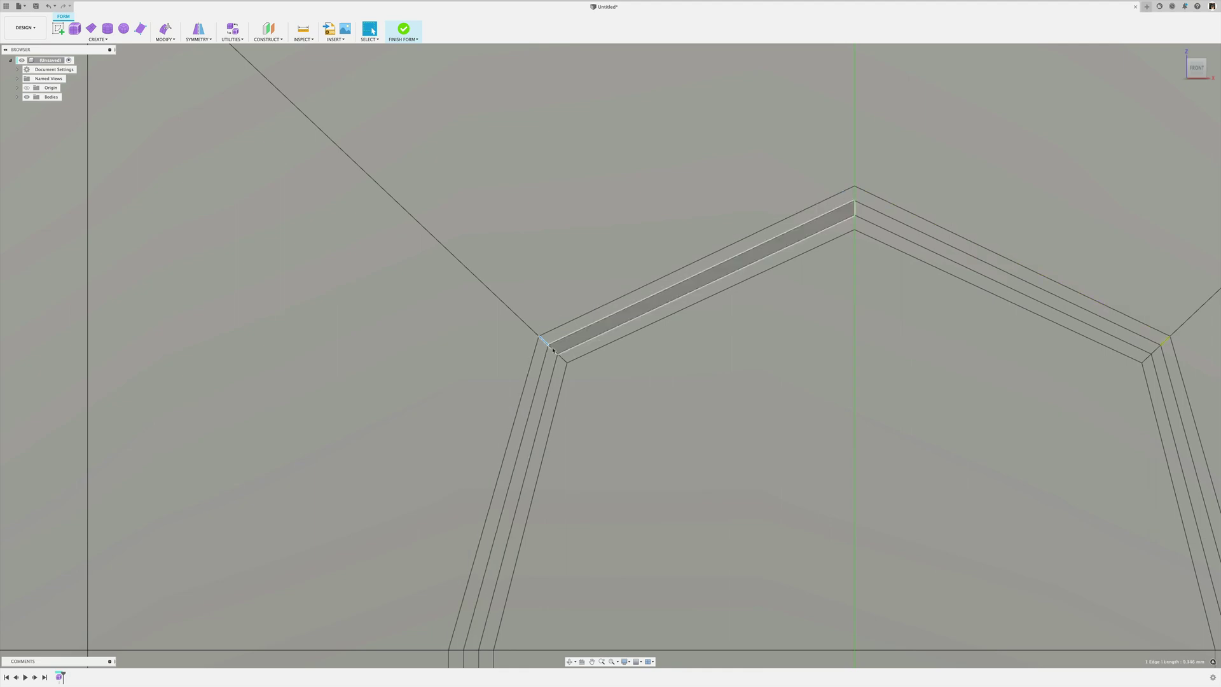
pyautogui.keyDown('shift'); pyautogui.moveTo(588, 371); pyautogui.dragTo(576, 347, button='middle'); pyautogui.keyUp('shift')
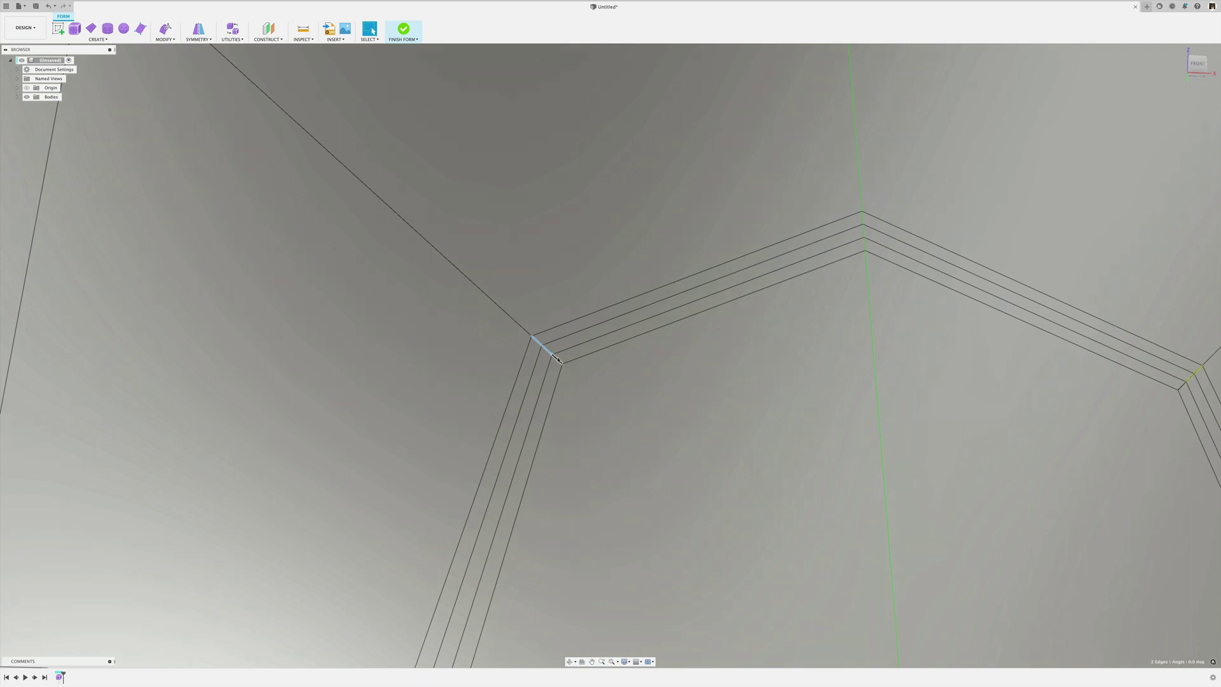
pyautogui.keyDown('shift'); pyautogui.click(557, 360); pyautogui.keyUp('shift')
# In Edit Form with World space, shift the corner edges about 0.357 mm and -0.367 mm
pyautogui.rightClick(789, 201)
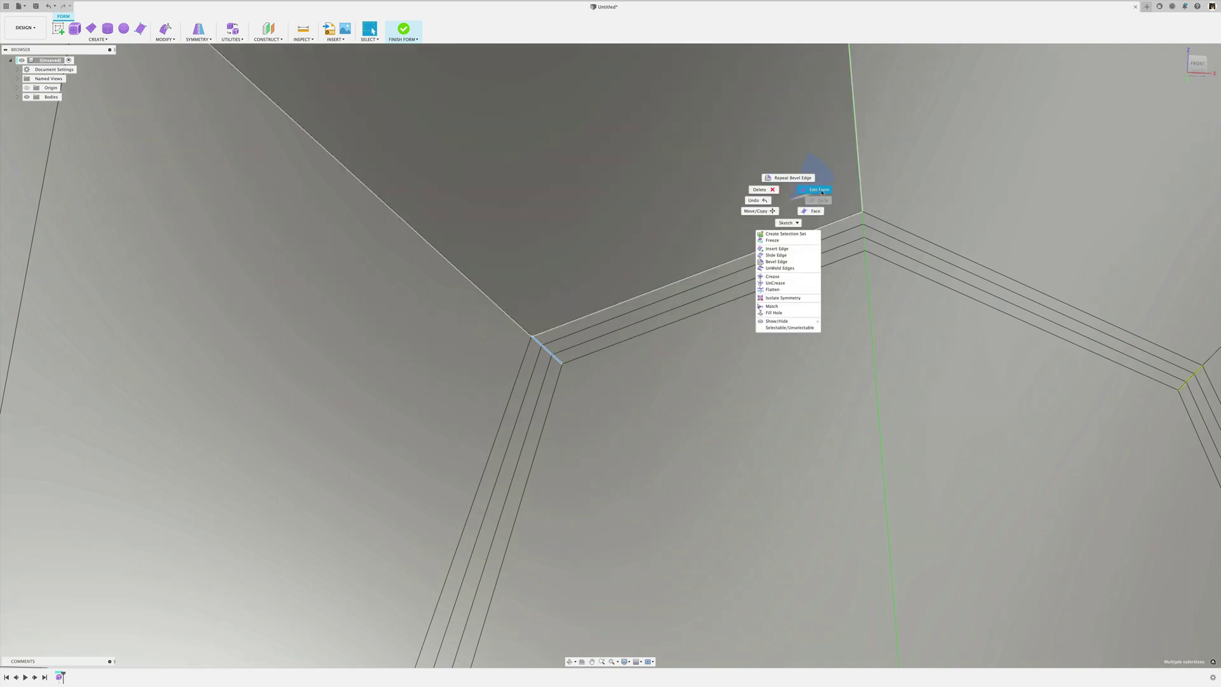
pyautogui.click(813, 191)
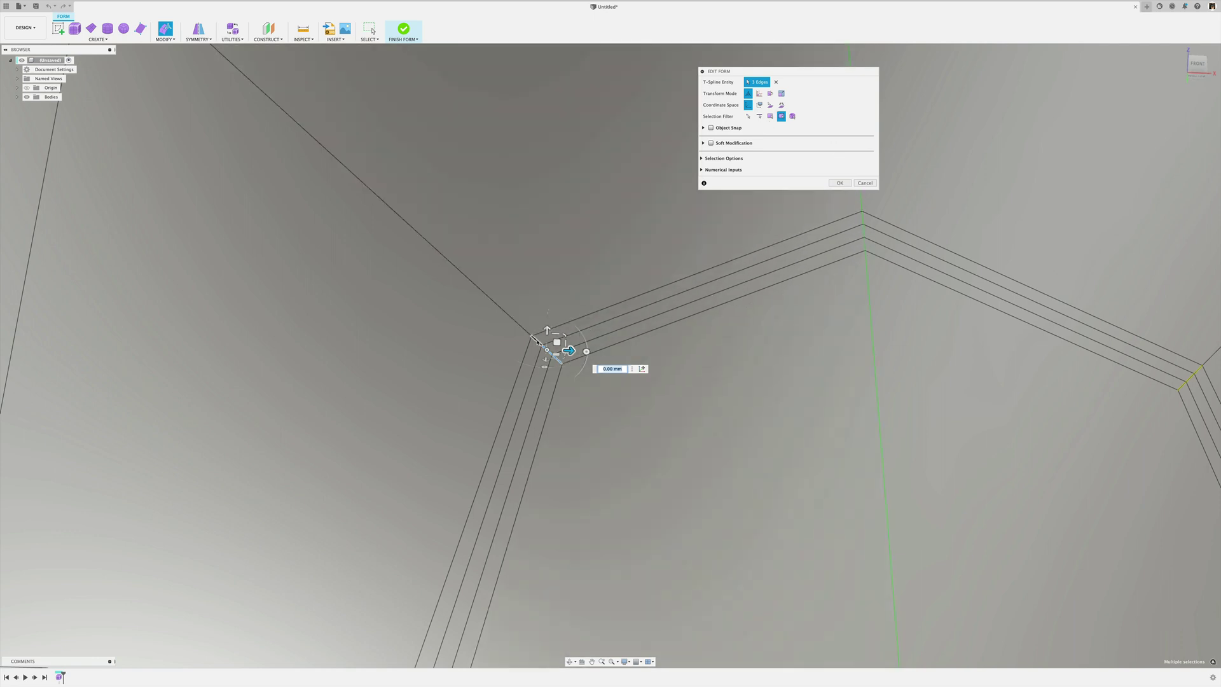
pyautogui.click(770, 106)
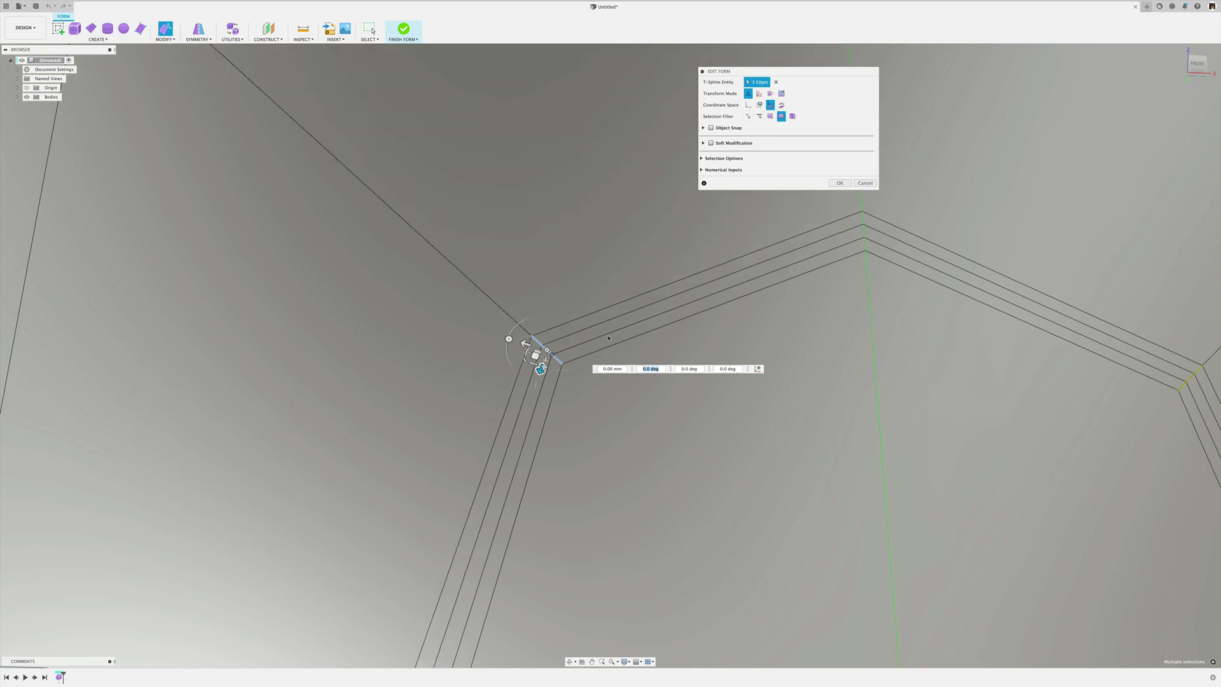
pyautogui.click(782, 105)
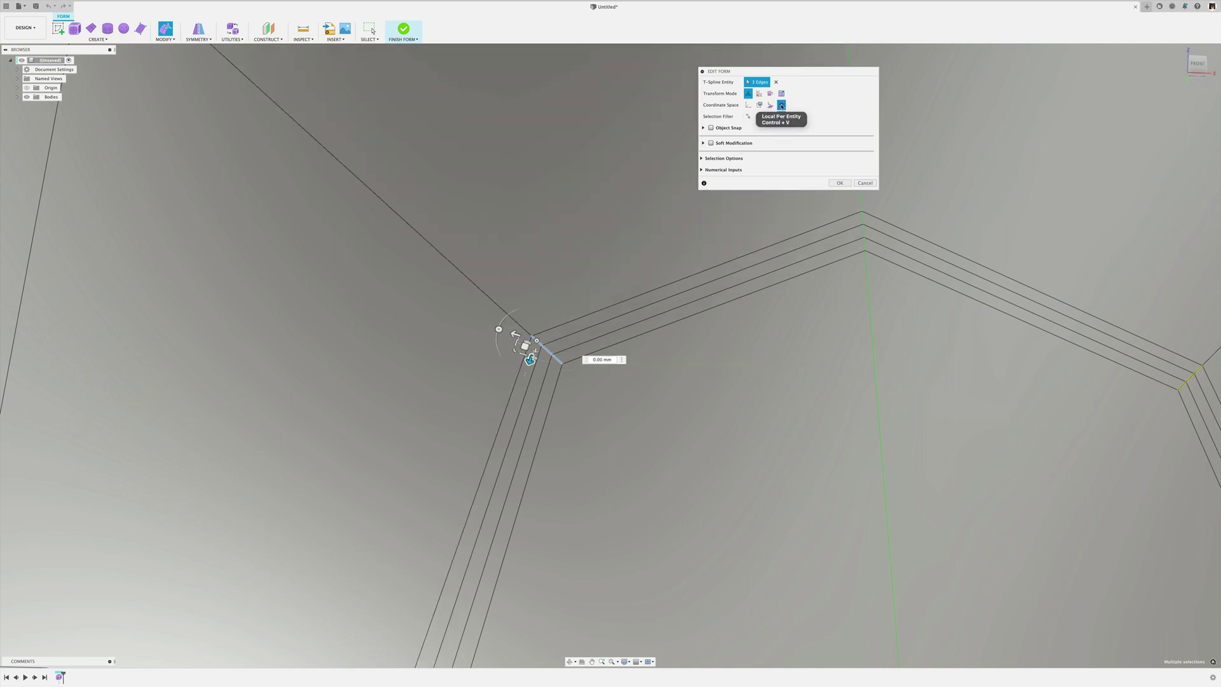
pyautogui.click(770, 105)
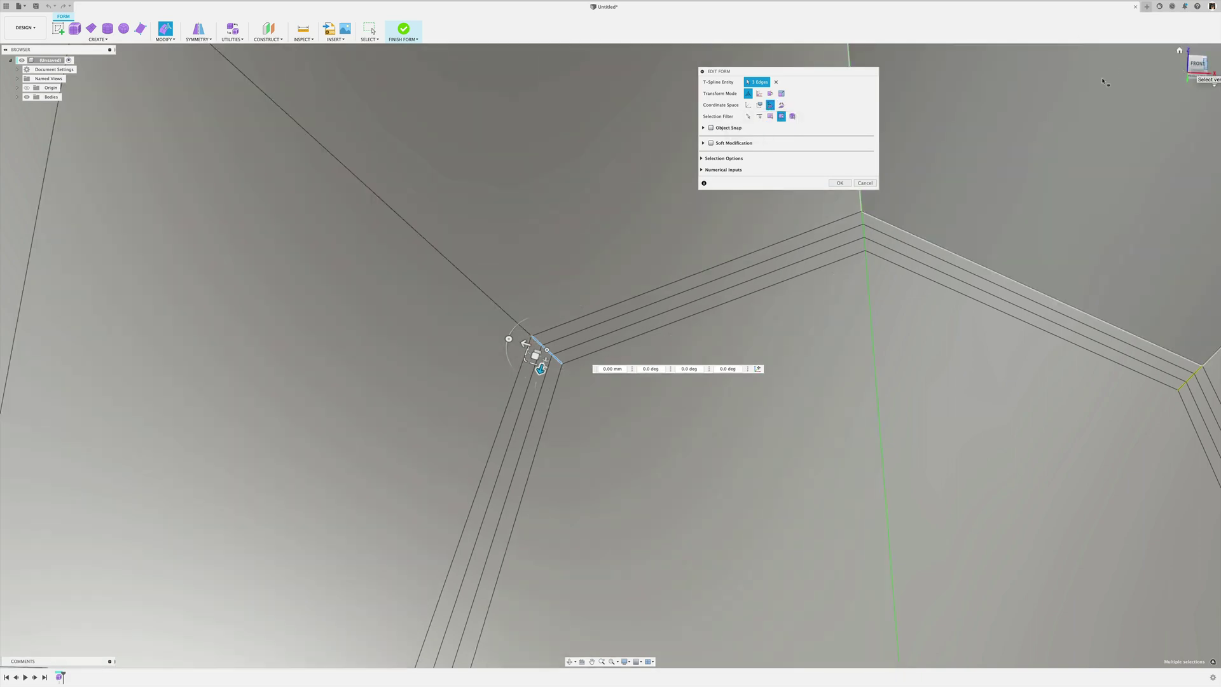
pyautogui.click(1197, 72)
pyautogui.click(748, 105)
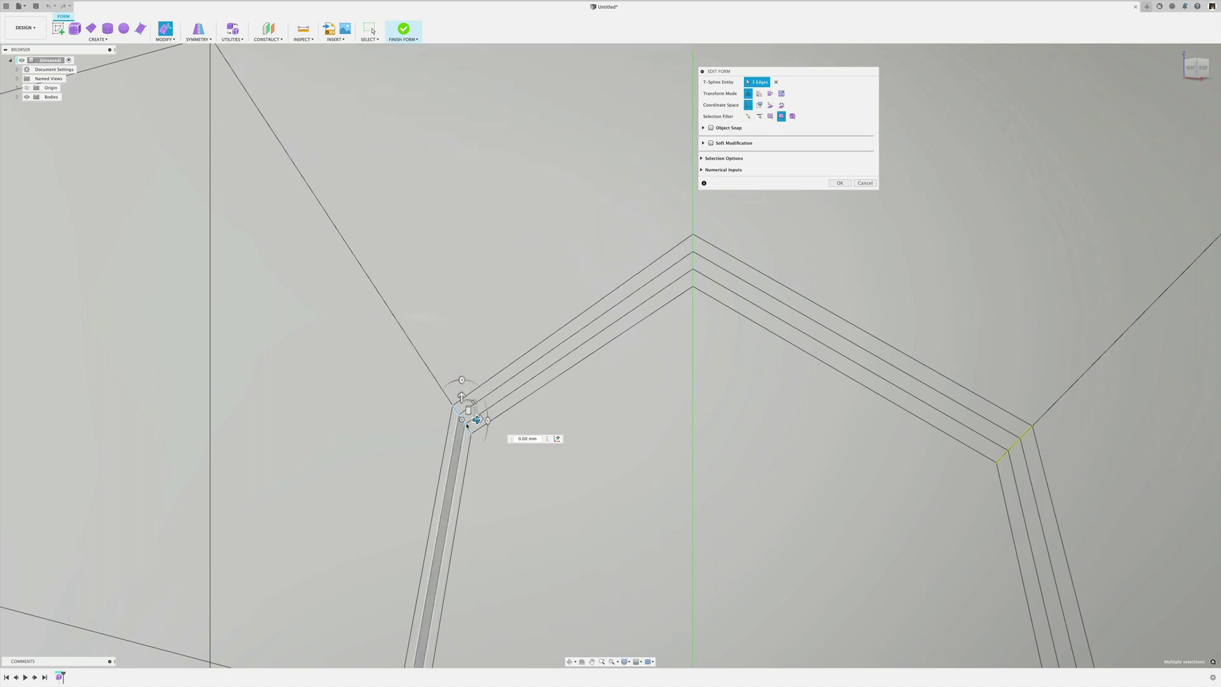
pyautogui.click(1192, 67)
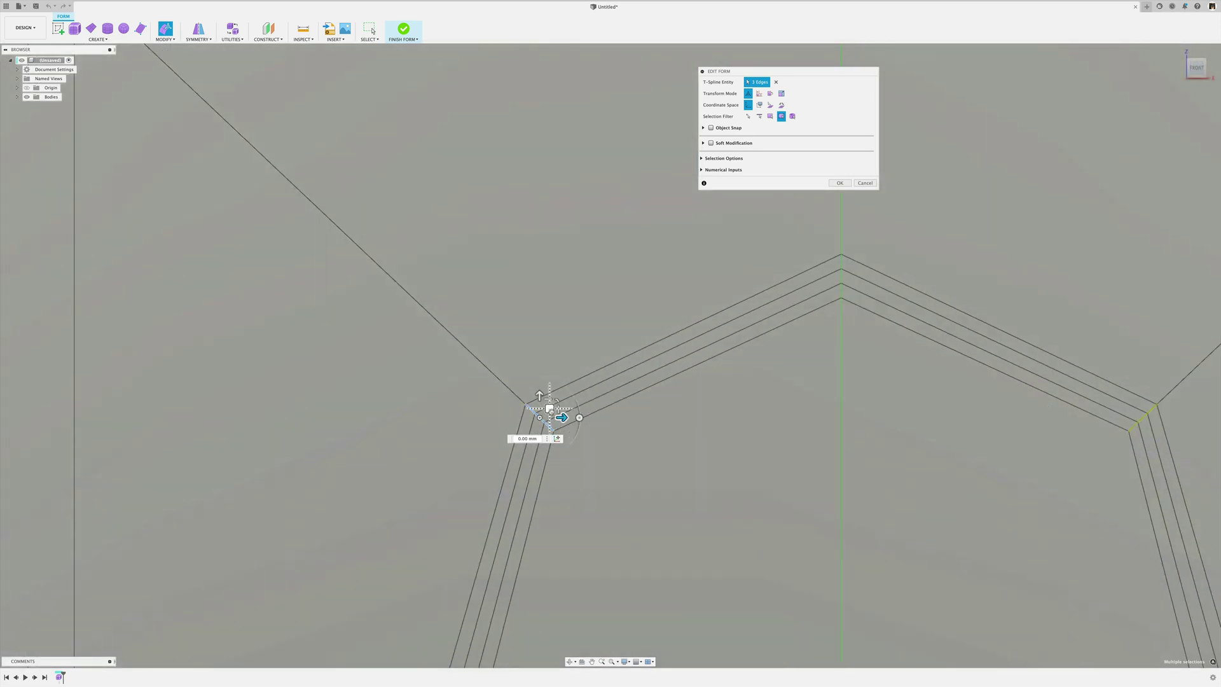
pyautogui.moveTo(551, 411); pyautogui.dragTo(565, 426)
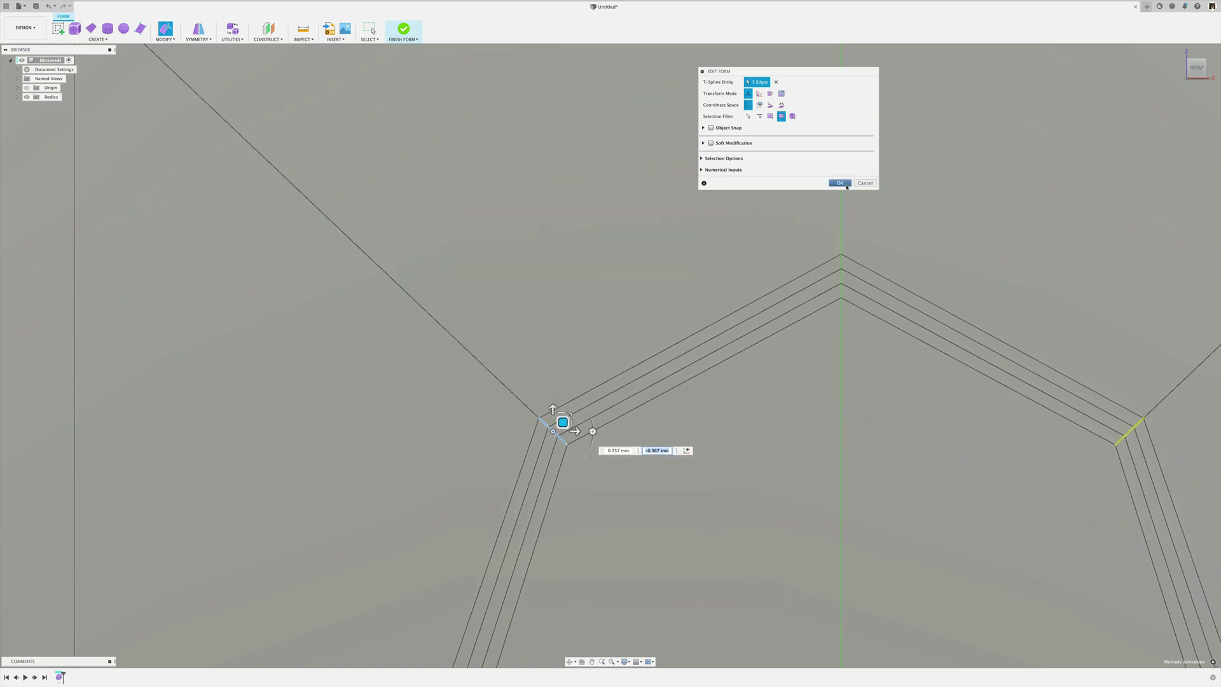
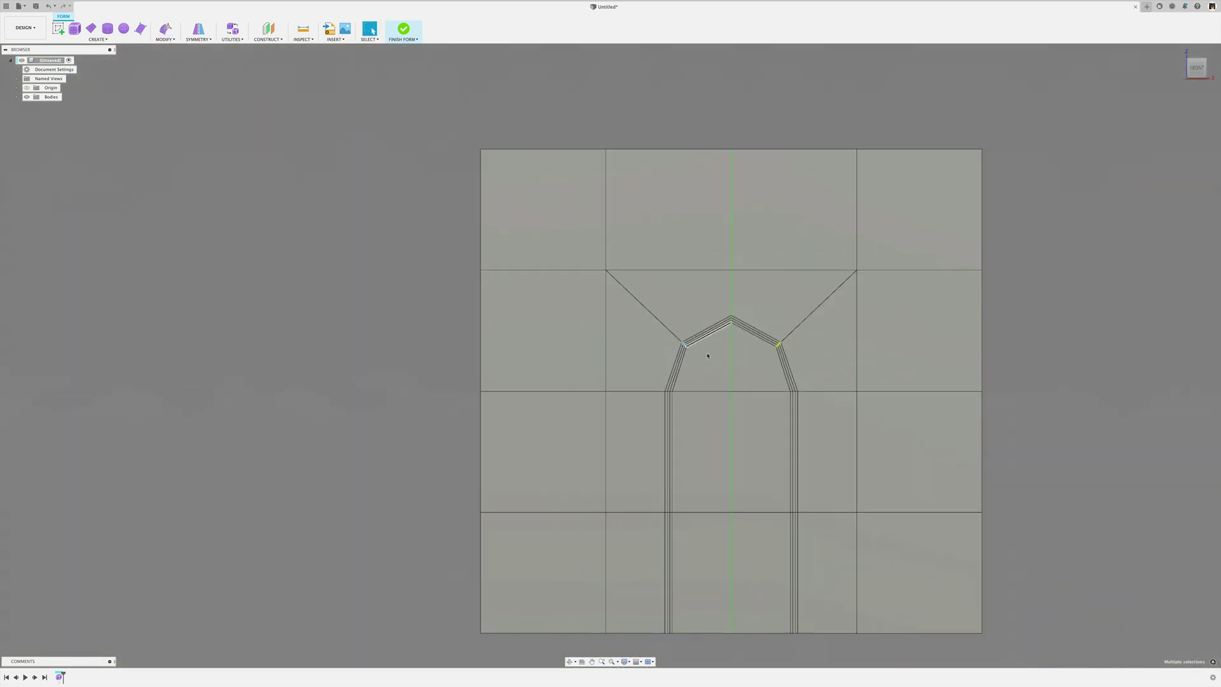
# Clear the edge selection, tilt the view, and select the thin arch-strip faces on both sides
pyautogui.click(968, 420)
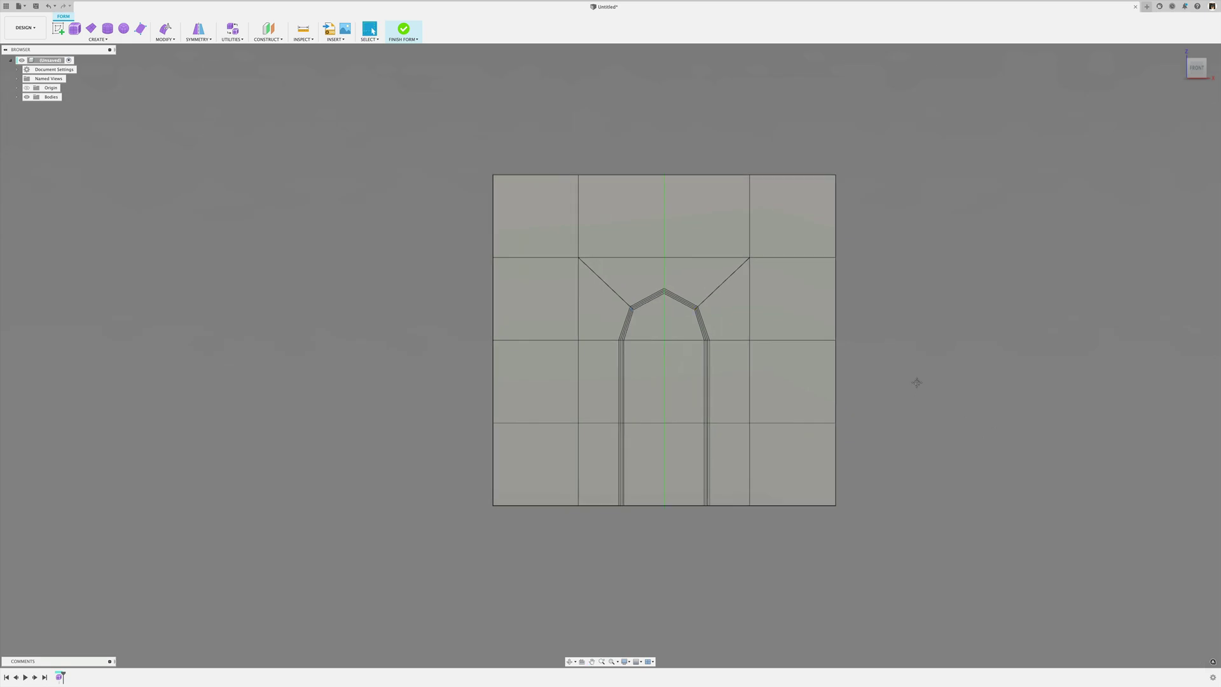
pyautogui.moveTo(919, 389); pyautogui.dragTo(916, 375, button='middle')
pyautogui.keyDown('shift'); pyautogui.moveTo(727, 537); pyautogui.dragTo(726, 489, button='middle'); pyautogui.keyUp('shift')
pyautogui.scroll(-5, 627, 462)
pyautogui.scroll(5, 623, 459)
pyautogui.scroll(6, 624, 459)
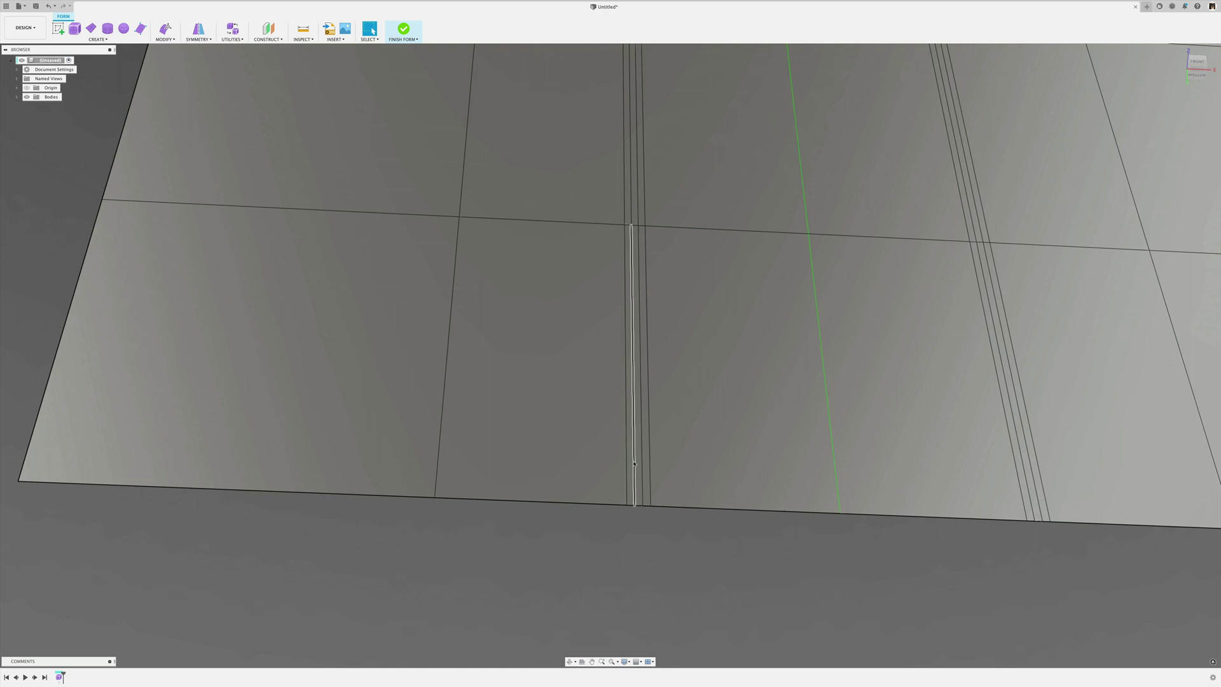
pyautogui.click(638, 464)
pyautogui.keyDown('shift'); pyautogui.click(633, 223); pyautogui.keyUp('shift')
pyautogui.scroll(-8, 633, 231)
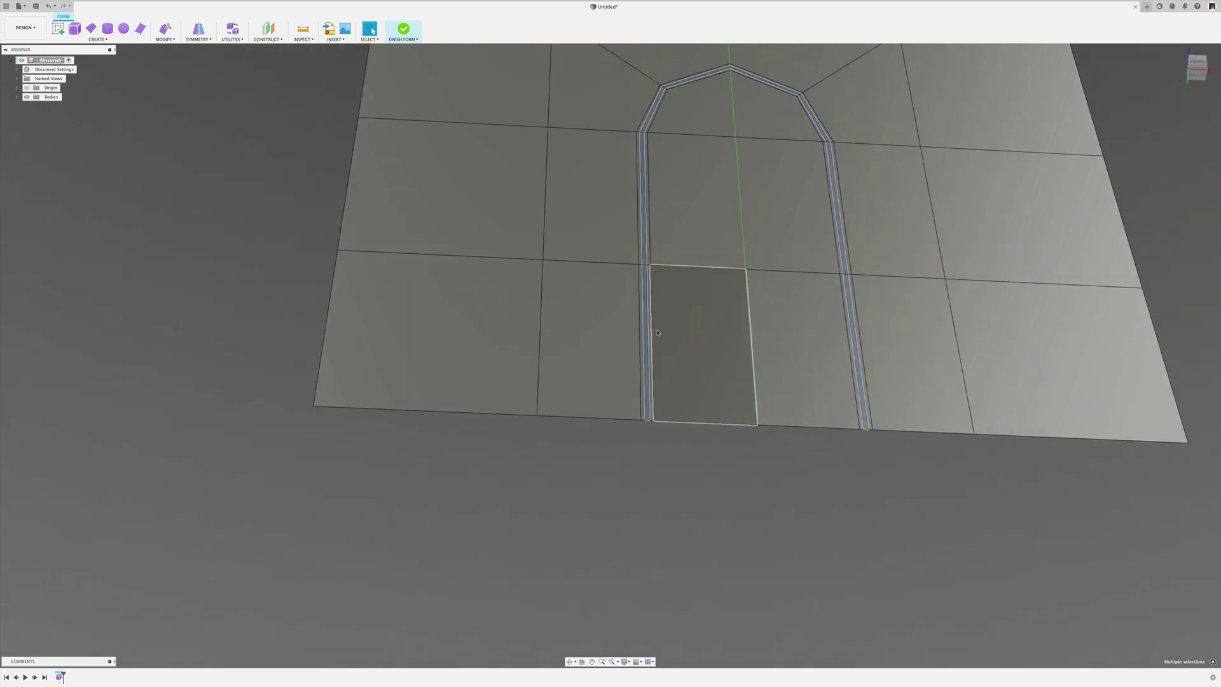
# Pull the selected arch strip faces out 1.5 mm with Edit Form
pyautogui.rightClick(732, 482)
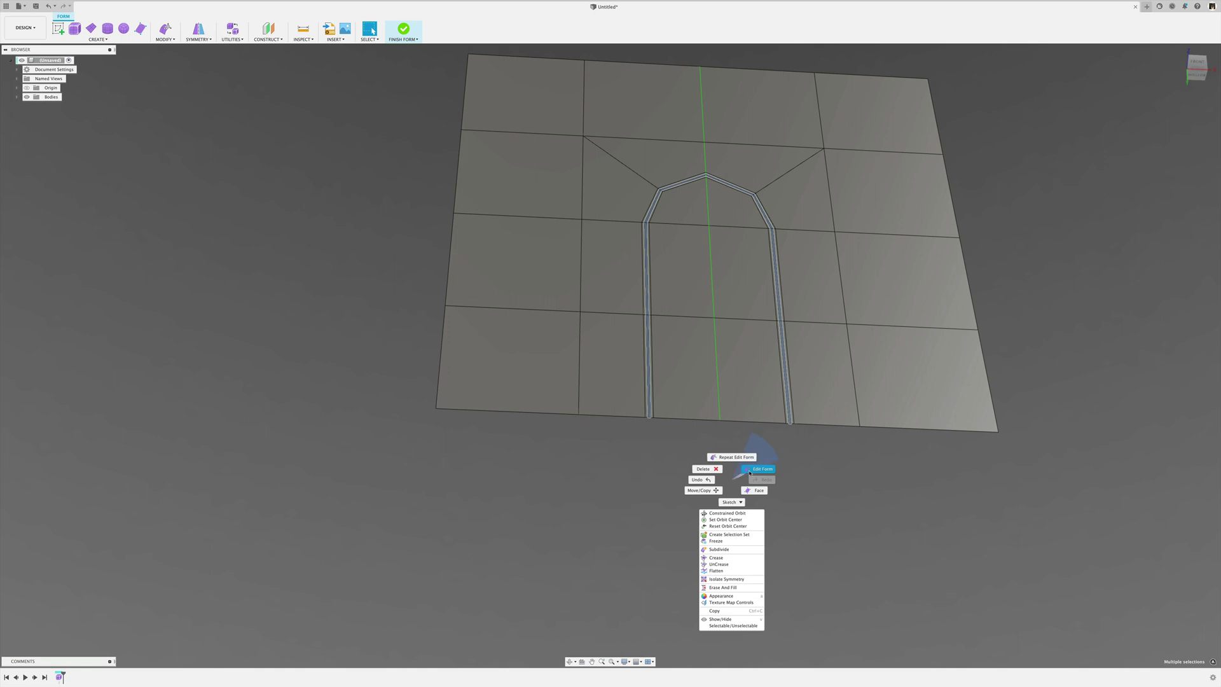
pyautogui.click(749, 469)
pyautogui.keyDown('shift'); pyautogui.moveTo(714, 473); pyautogui.dragTo(695, 495, button='middle'); pyautogui.keyUp('shift')
pyautogui.scroll(5, 647, 347)
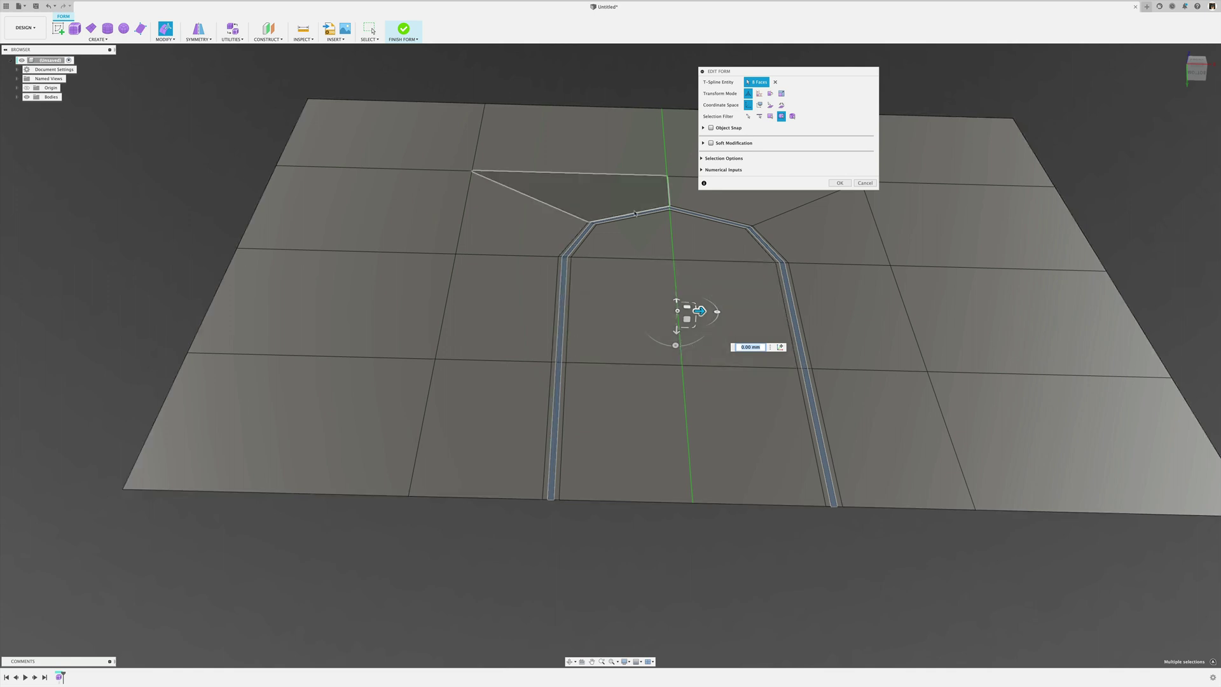
pyautogui.moveTo(676, 330); pyautogui.dragTo(675, 344)
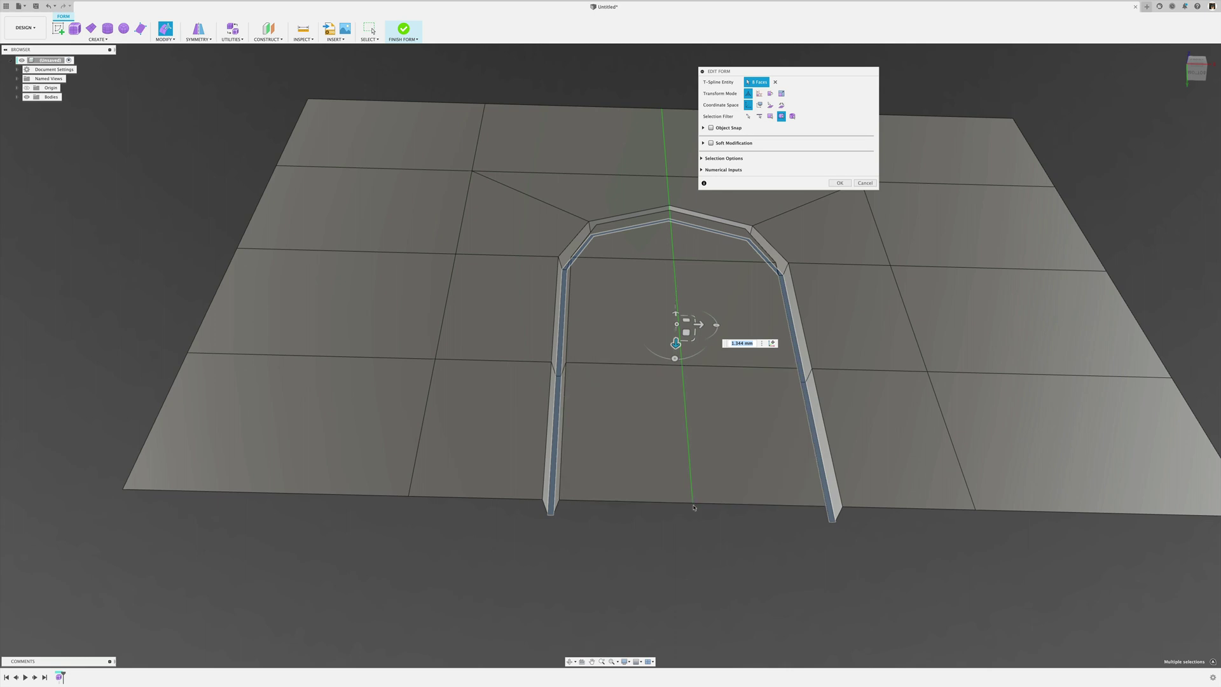
pyautogui.write('1')
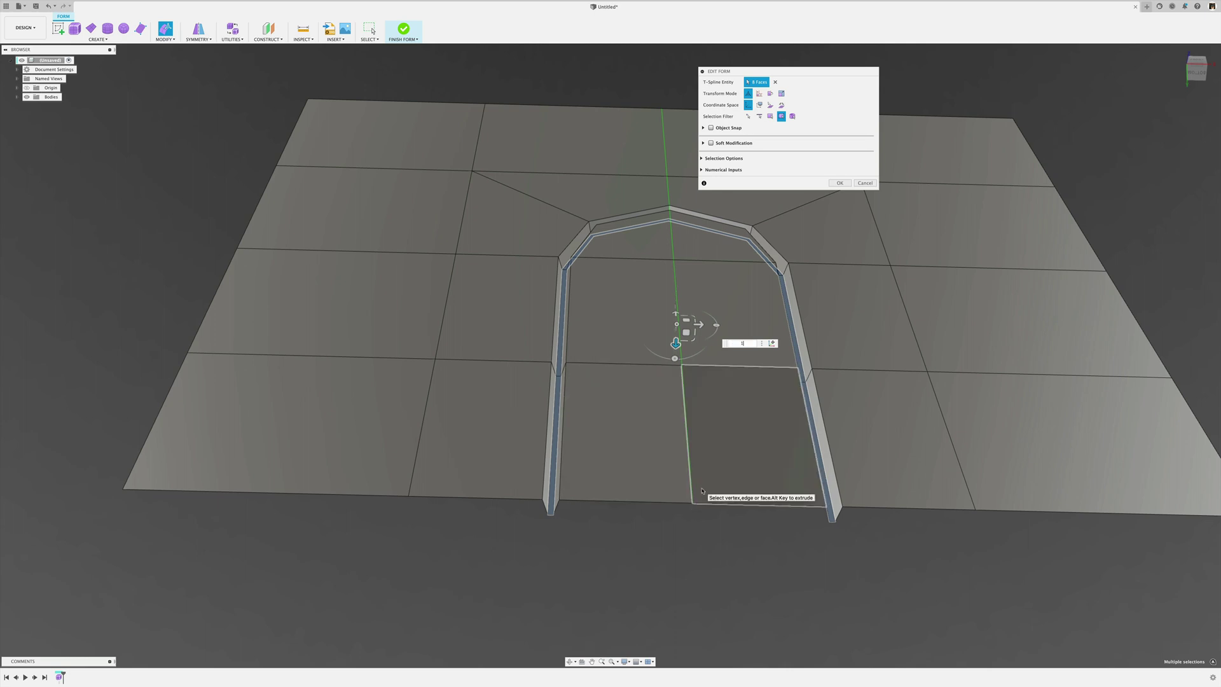
pyautogui.write('.5')
pyautogui.press('Return')
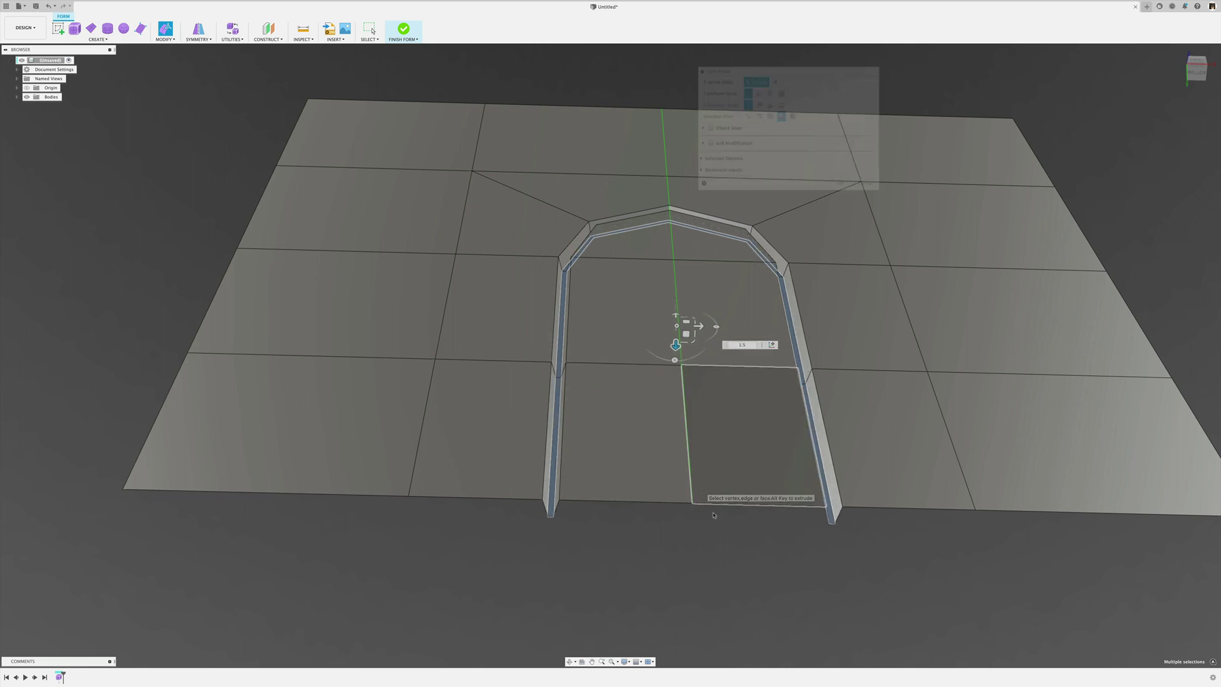
# Return to a near front view and finish the T-spline form
pyautogui.scroll(3, 731, 544)
pyautogui.scroll(-8, 731, 542)
pyautogui.keyDown('shift'); pyautogui.moveTo(731, 543); pyautogui.dragTo(719, 566, button='middle'); pyautogui.keyUp('shift')
pyautogui.moveTo(690, 525); pyautogui.dragTo(622, 456, button='middle')
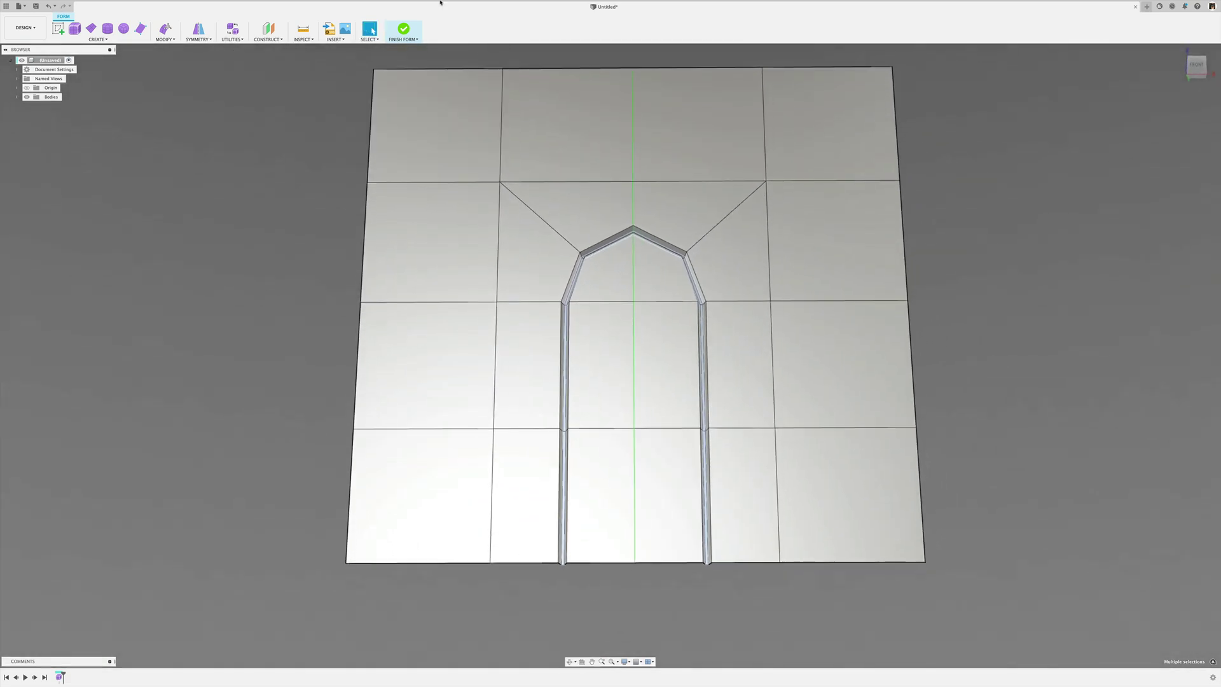
pyautogui.click(404, 29)
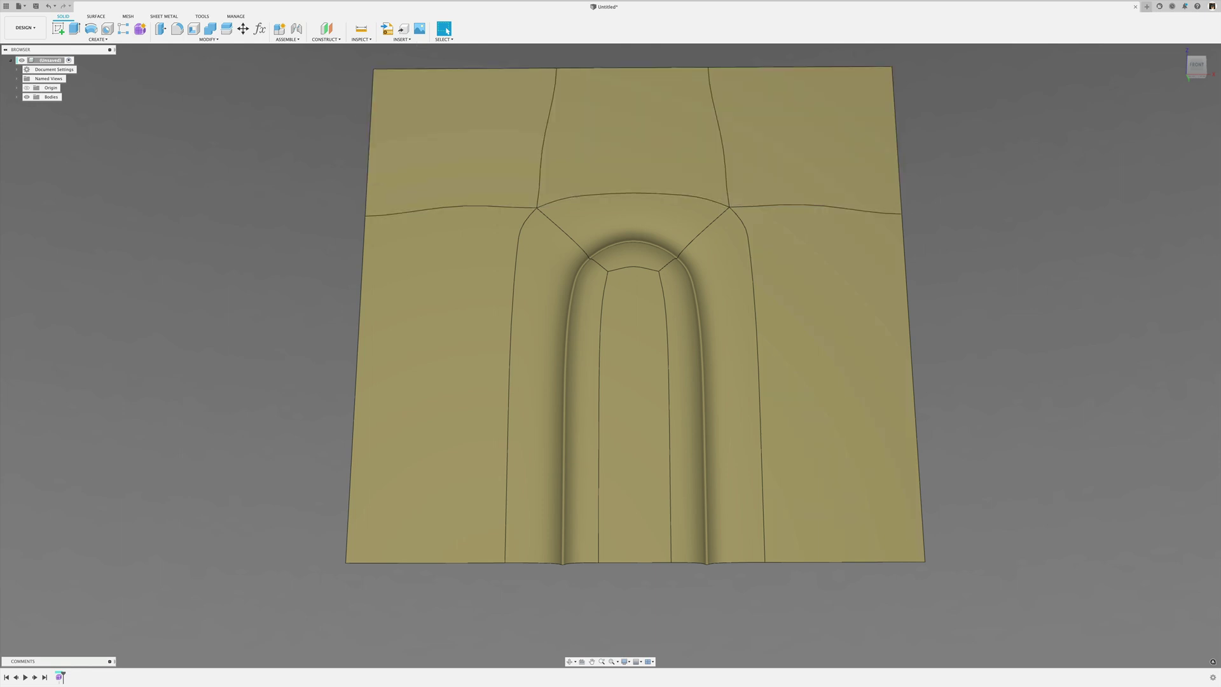
# Reopen the form, check the smooth display, then delete the diagonal edge above the arch and its mirror
pyautogui.doubleClick(60, 678)
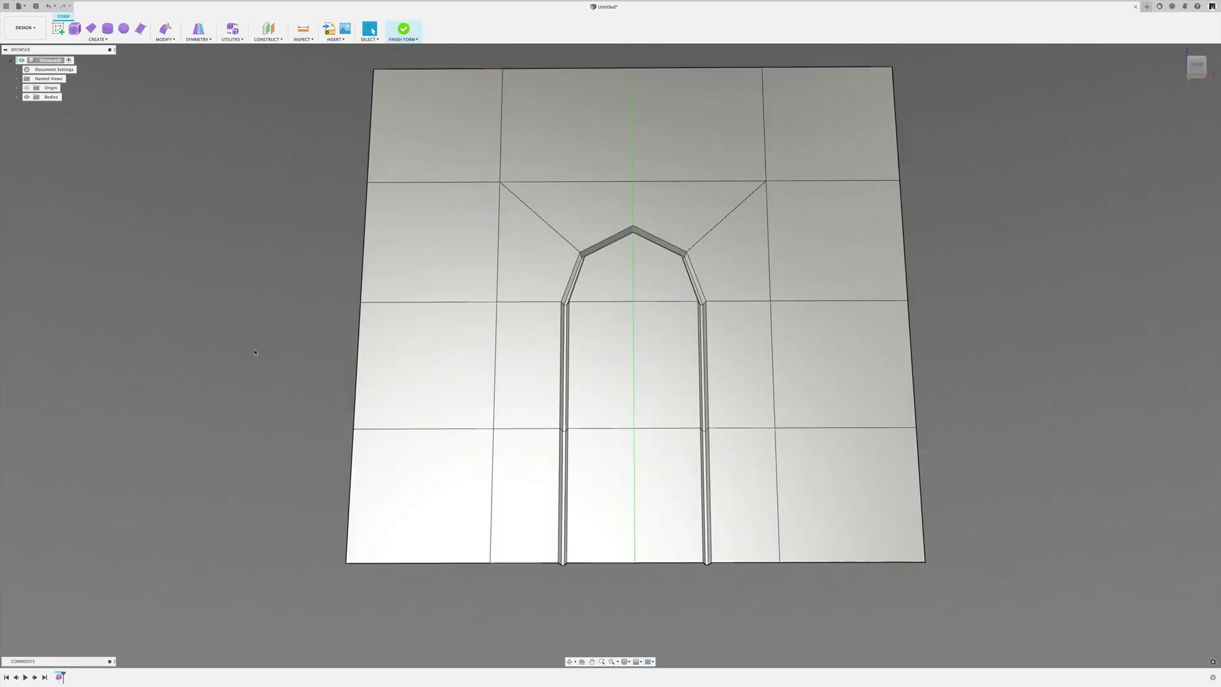
pyautogui.hotkey('ctrl', '3')
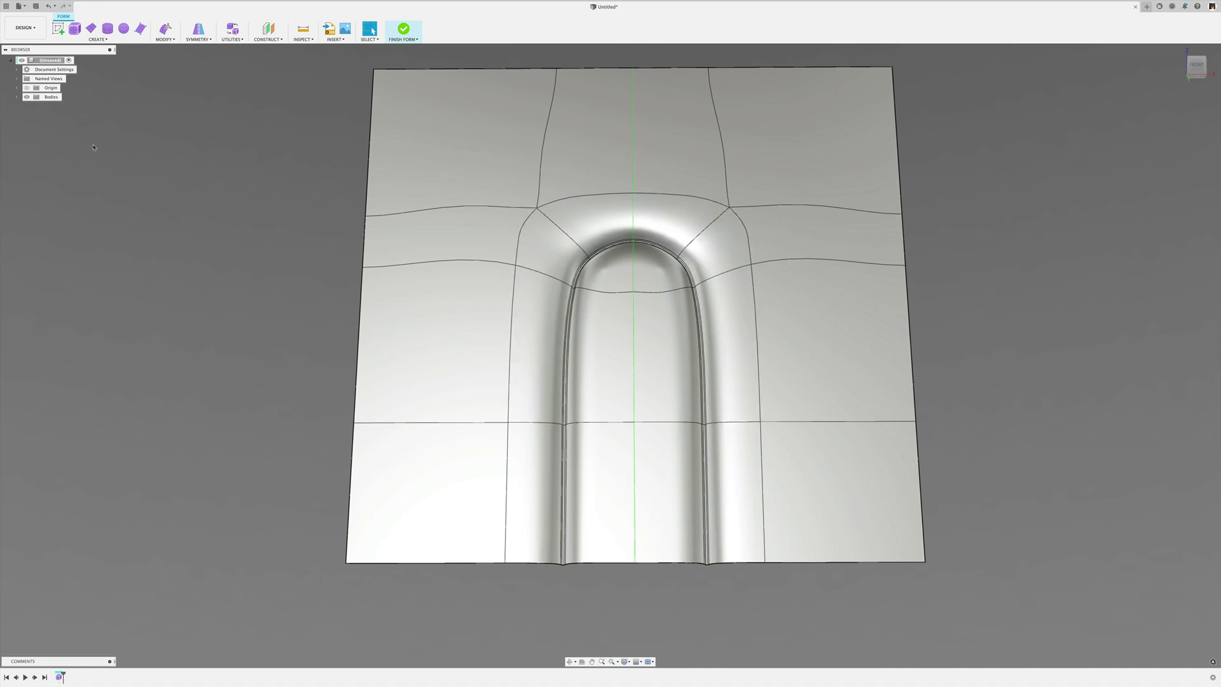
pyautogui.hotkey('ctrl', '1')
pyautogui.click(551, 230)
pyautogui.press('Delete')
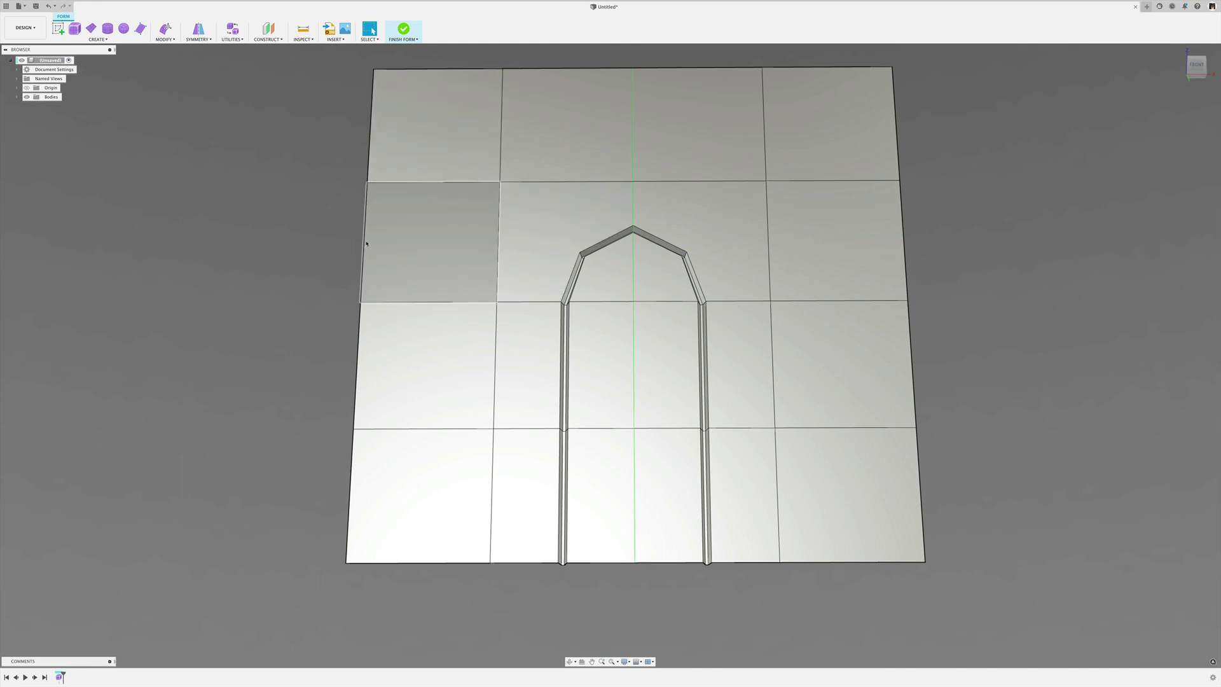
pyautogui.moveTo(285, 245); pyautogui.dragTo(282, 270, button='middle')
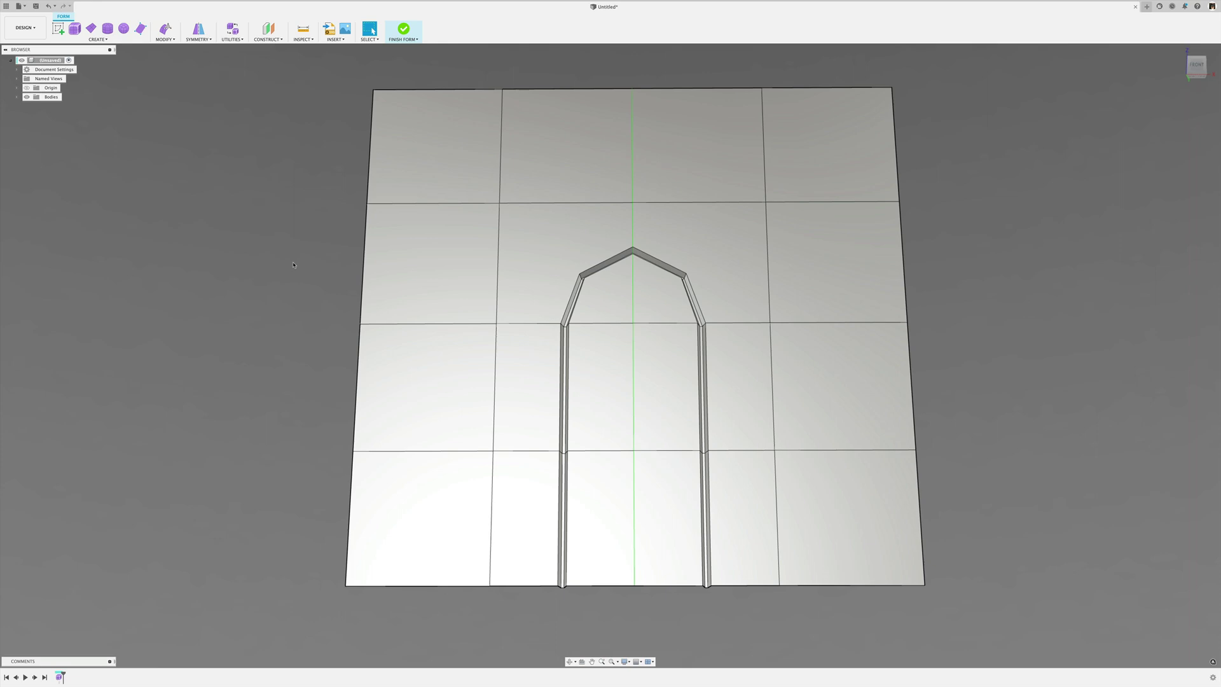
# Insert a horizontal edge across the panel at the arch shoulders
pyautogui.rightClick(187, 169)
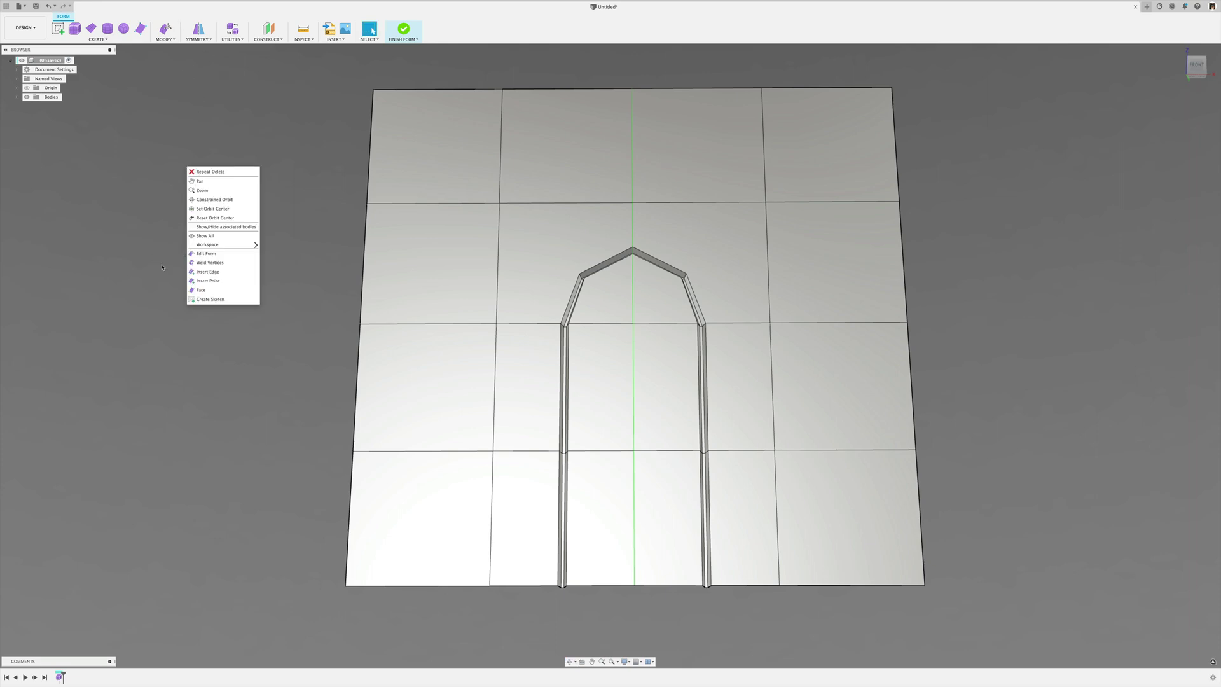
pyautogui.click(208, 280)
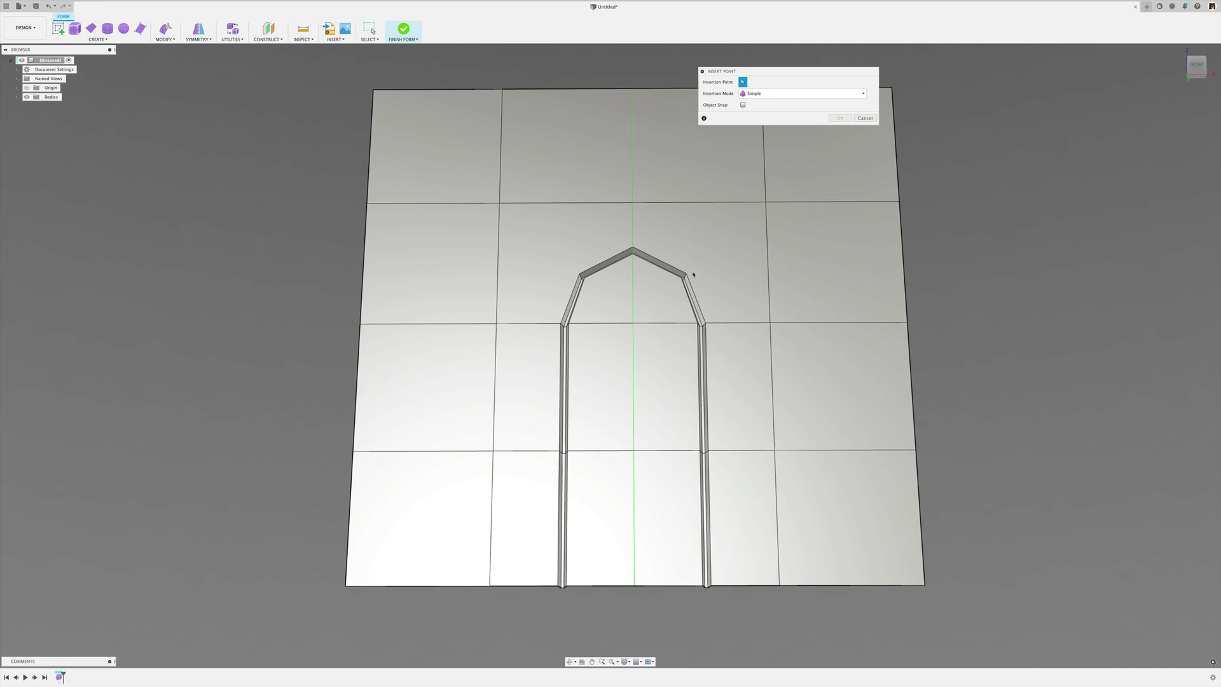
pyautogui.click(904, 272)
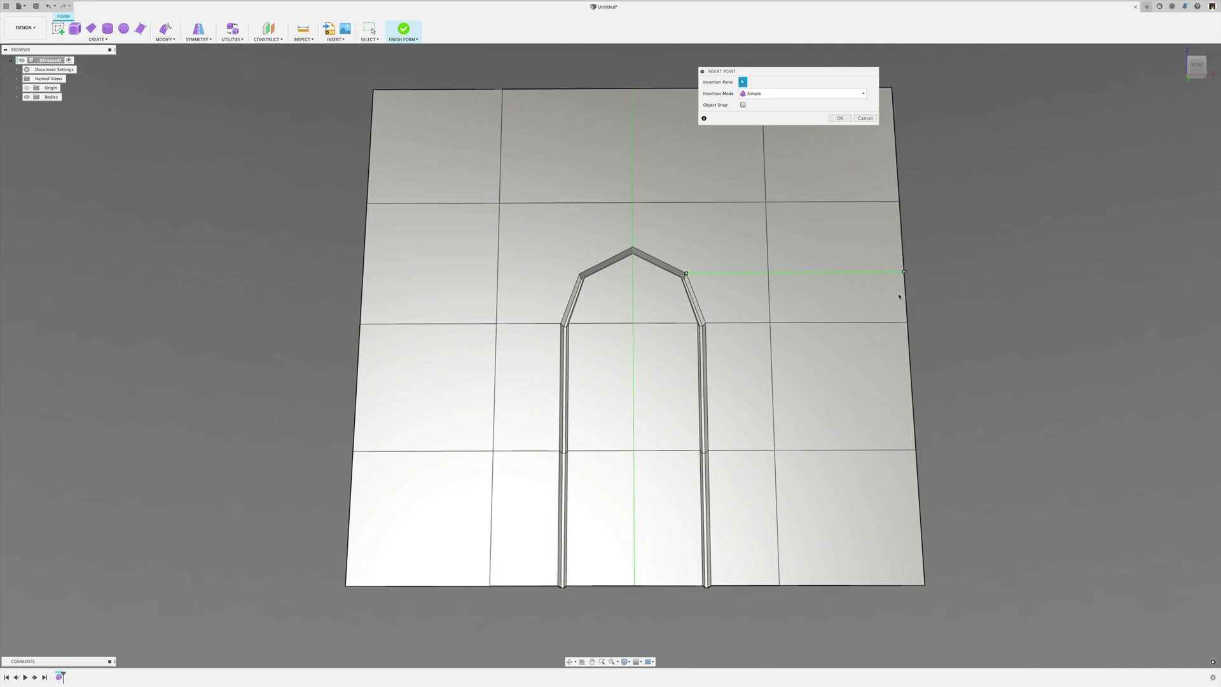
pyautogui.press('Return')
pyautogui.moveTo(789, 253); pyautogui.dragTo(792, 317, button='middle')
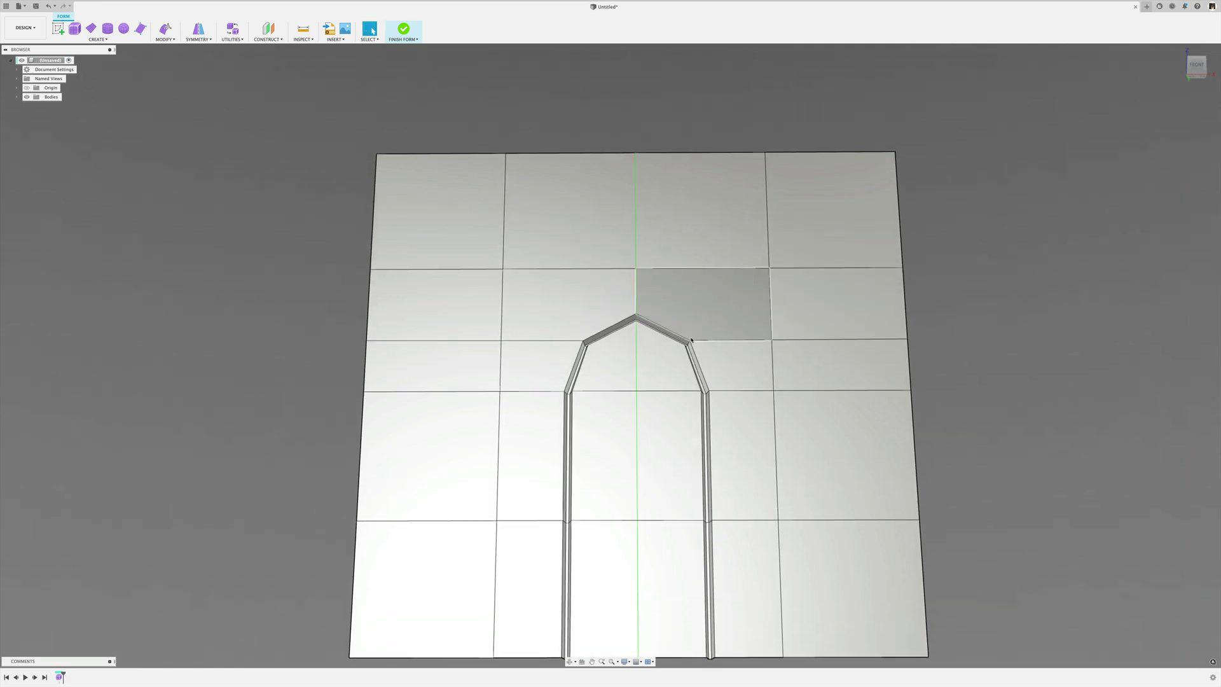
# Insert a vertical edge from the arch corner up to the panel's top edge
pyautogui.rightClick(1011, 301)
pyautogui.click(1037, 307)
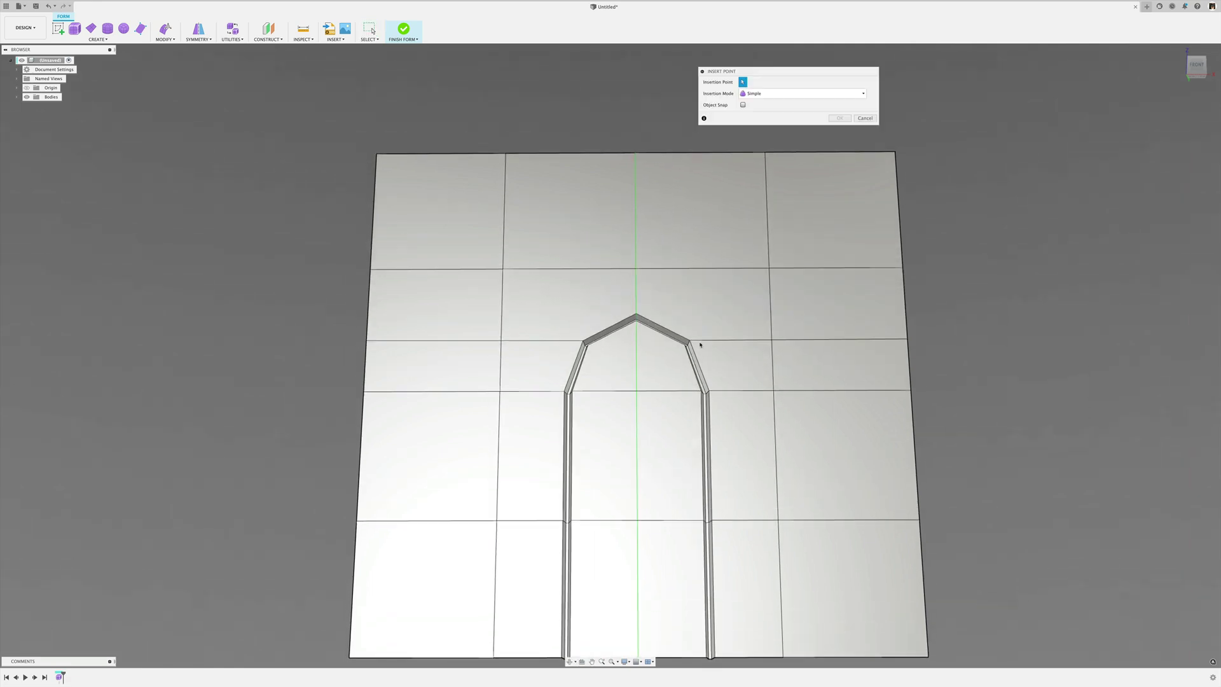
pyautogui.click(684, 152)
pyautogui.click(839, 119)
pyautogui.scroll(-3, 799, 268)
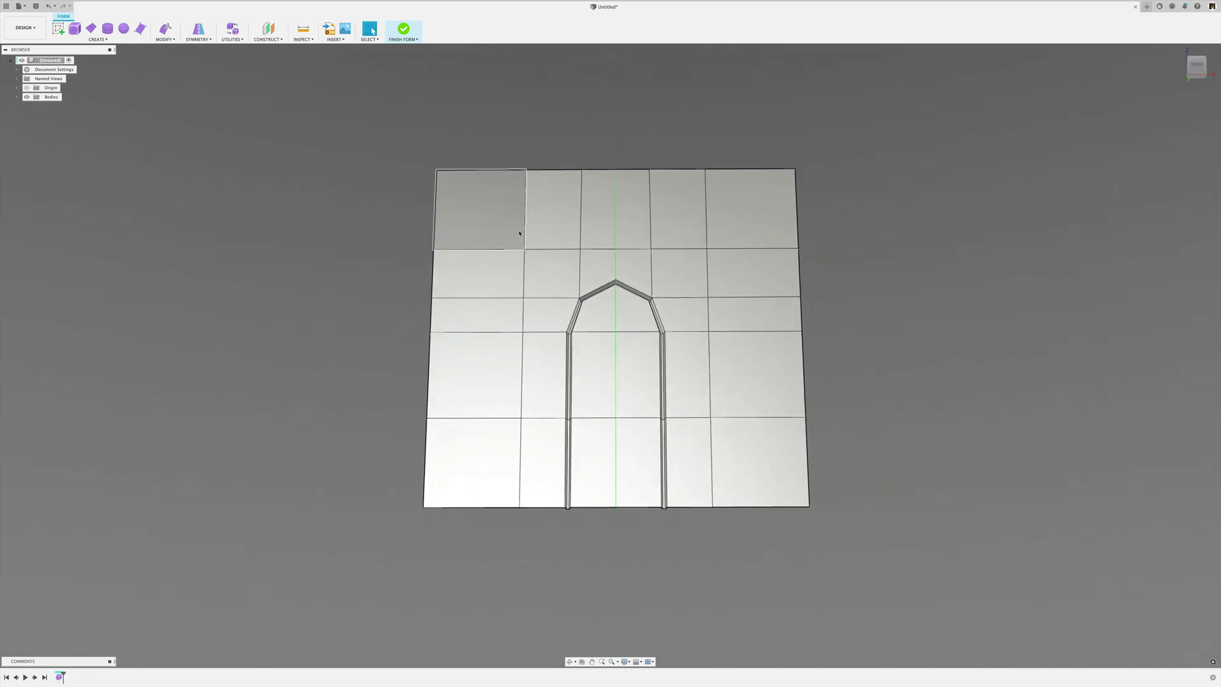
# Switch to smooth display and orbit to inspect the rounded arch ridge
pyautogui.hotkey('alt', '3')
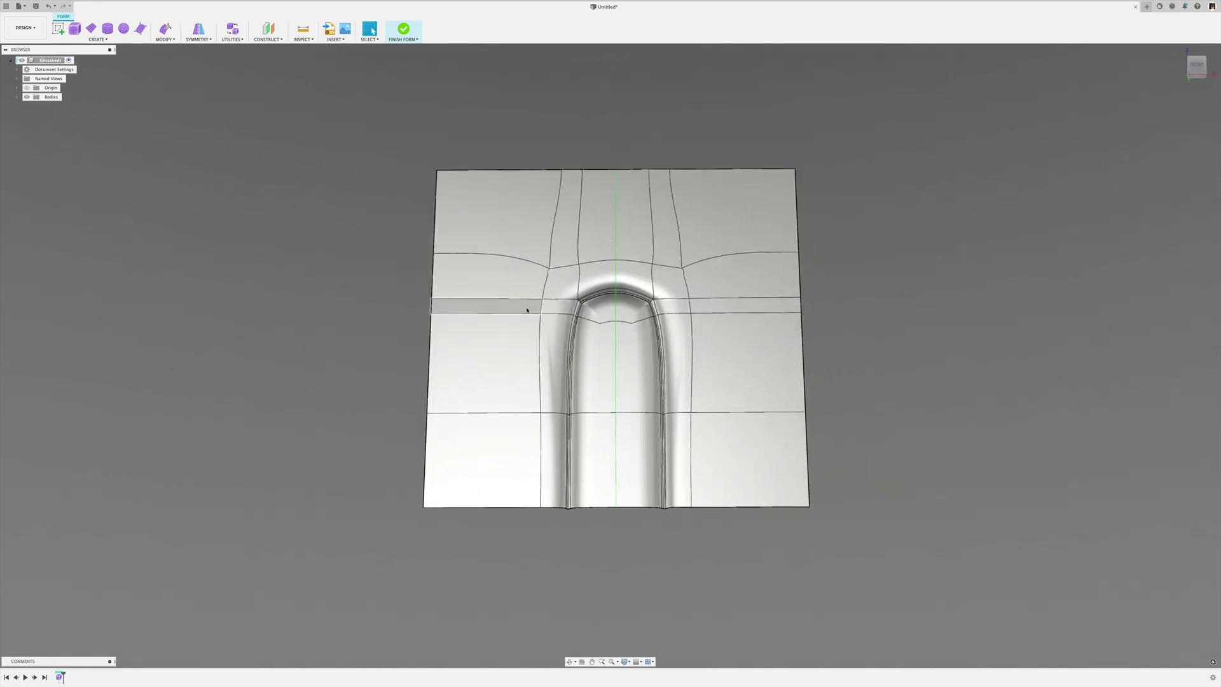
pyautogui.scroll(3, 567, 311)
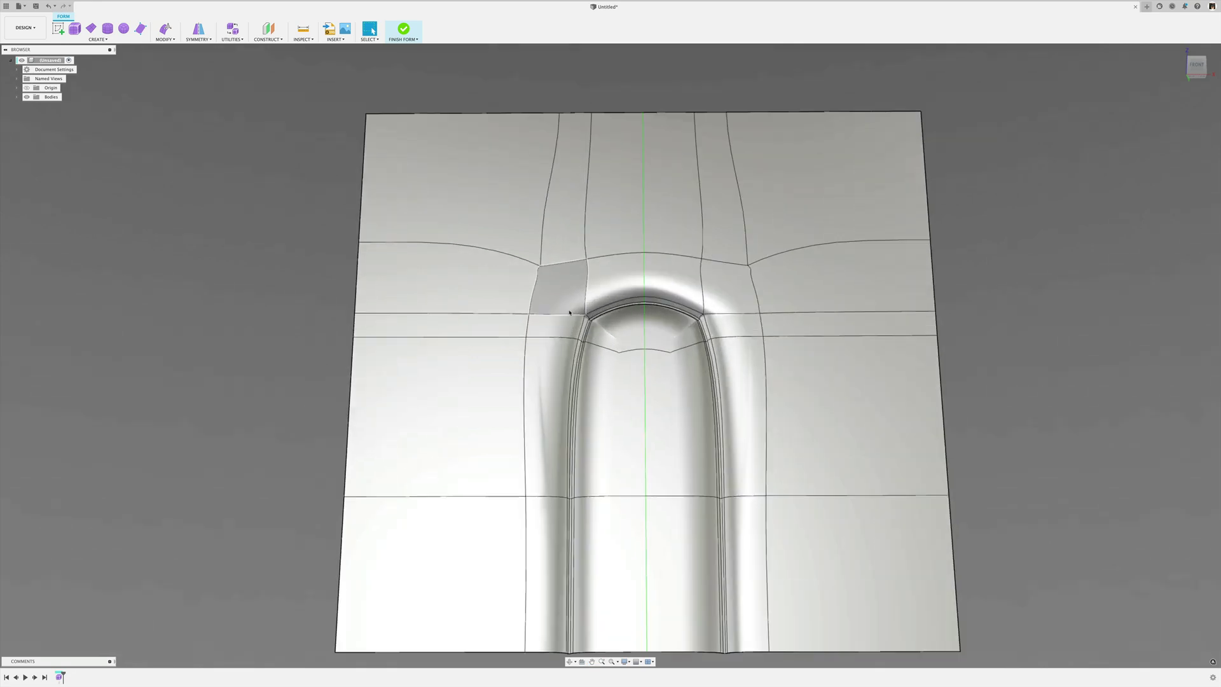
pyautogui.keyDown('shift'); pyautogui.moveTo(556, 278); pyautogui.dragTo(541, 307, button='middle'); pyautogui.keyUp('shift')
pyautogui.scroll(3, 556, 297)
pyautogui.scroll(-6, 556, 298)
pyautogui.moveTo(400, 248); pyautogui.dragTo(389, 267, button='middle')
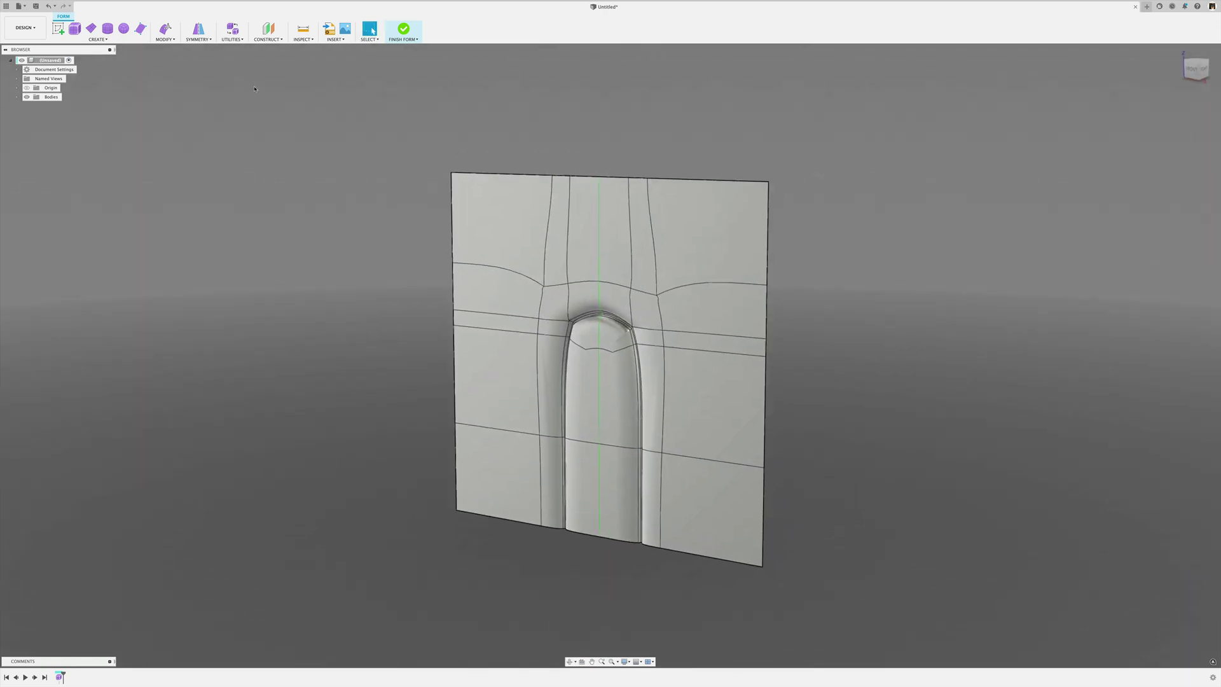
pyautogui.click(233, 40)
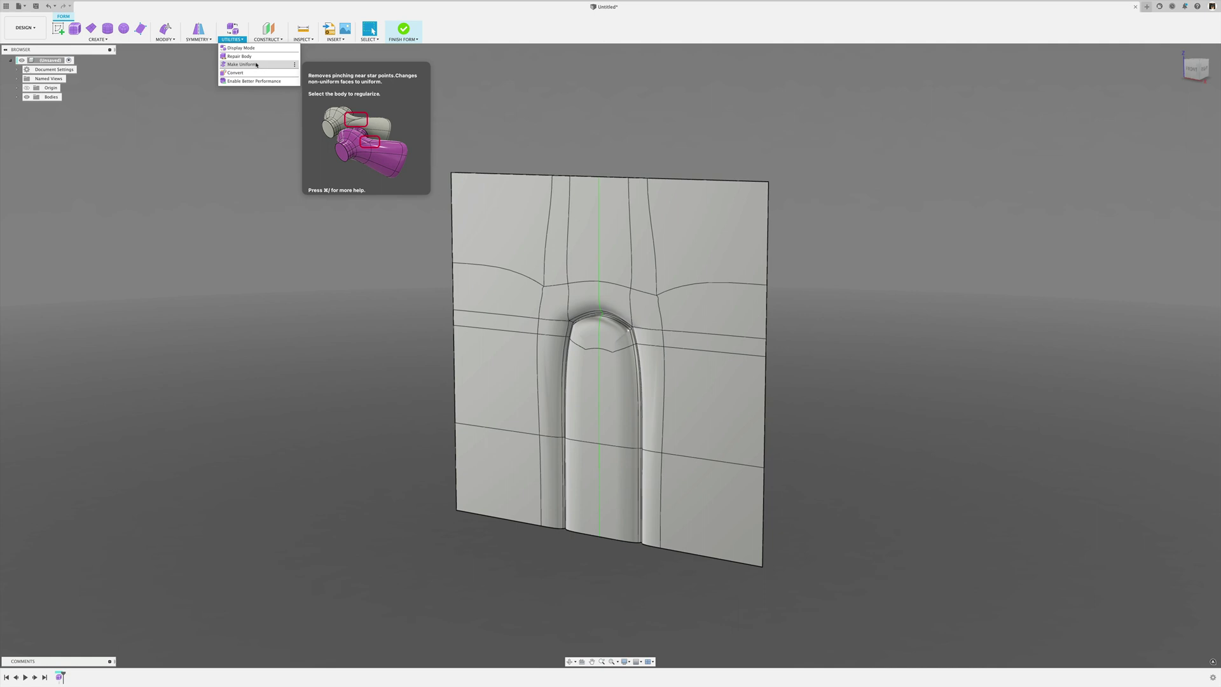
# Run Repair Body with AutoRepair on the T-spline panel to remove the star-point errors
pyautogui.click(239, 56)
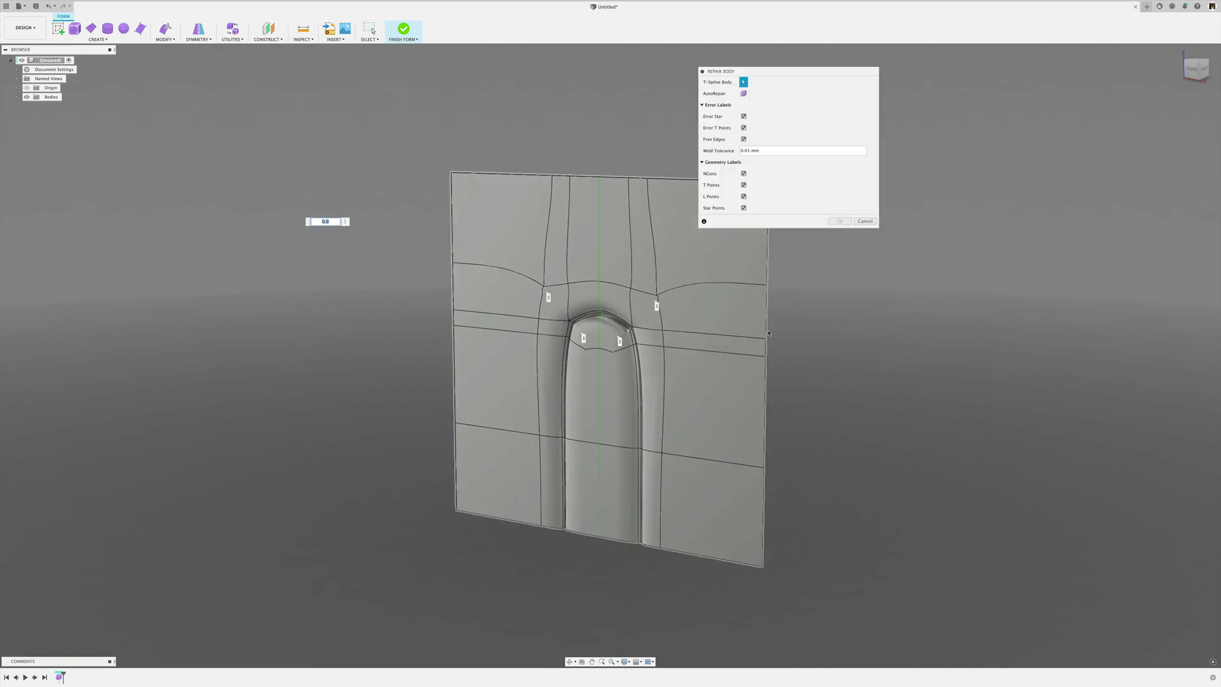
pyautogui.click(758, 330)
pyautogui.moveTo(758, 329); pyautogui.dragTo(799, 335, button='middle')
pyautogui.keyDown('shift'); pyautogui.moveTo(623, 326); pyautogui.dragTo(644, 306, button='middle'); pyautogui.keyUp('shift')
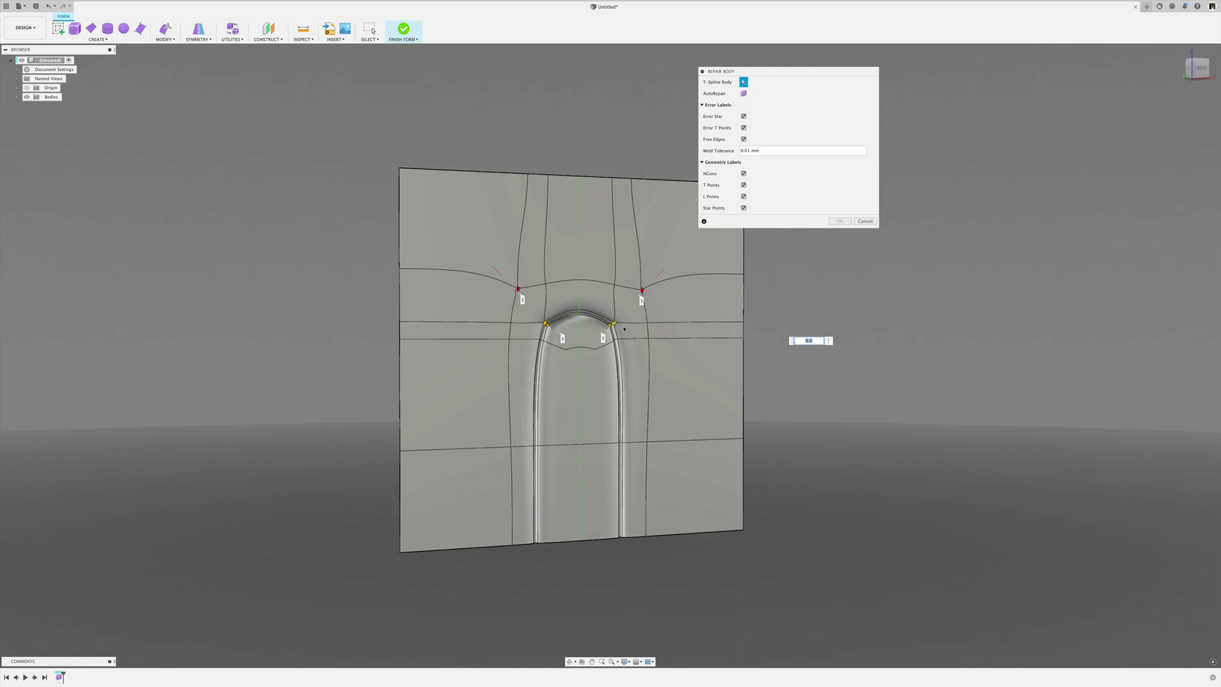
pyautogui.scroll(5, 614, 325)
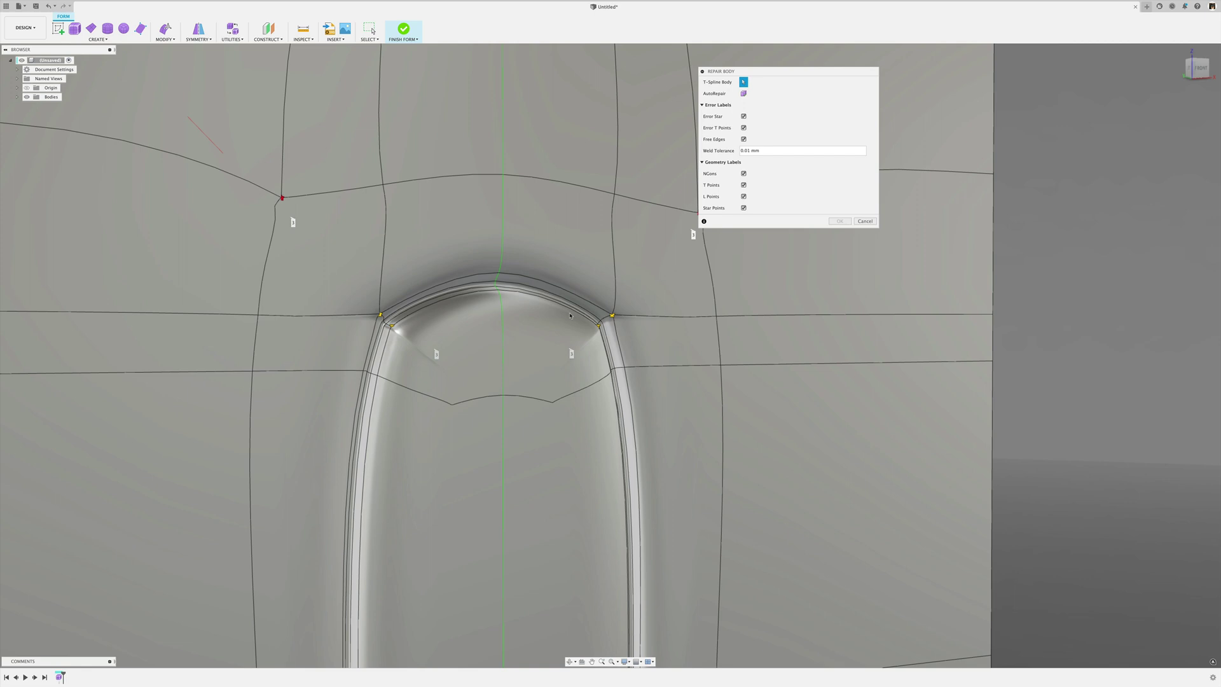
pyautogui.scroll(2, 570, 316)
pyautogui.scroll(-5, 568, 313)
pyautogui.moveTo(524, 289); pyautogui.dragTo(568, 309, button='middle')
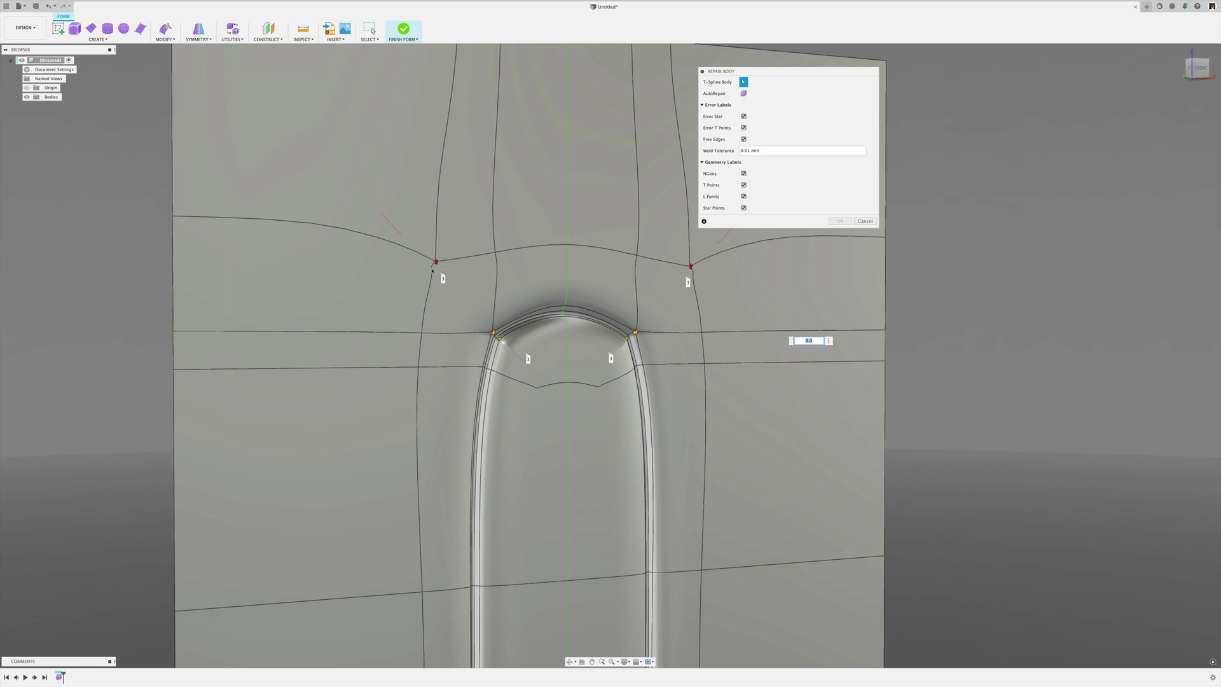
pyautogui.click(743, 93)
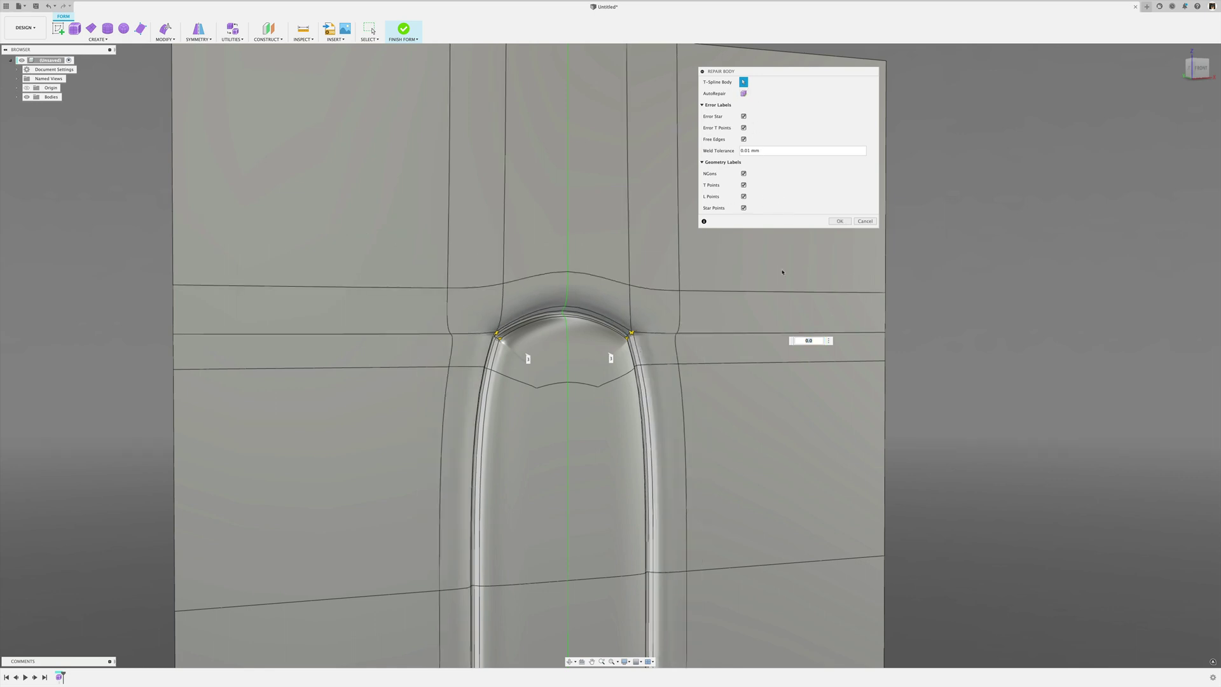
pyautogui.click(839, 221)
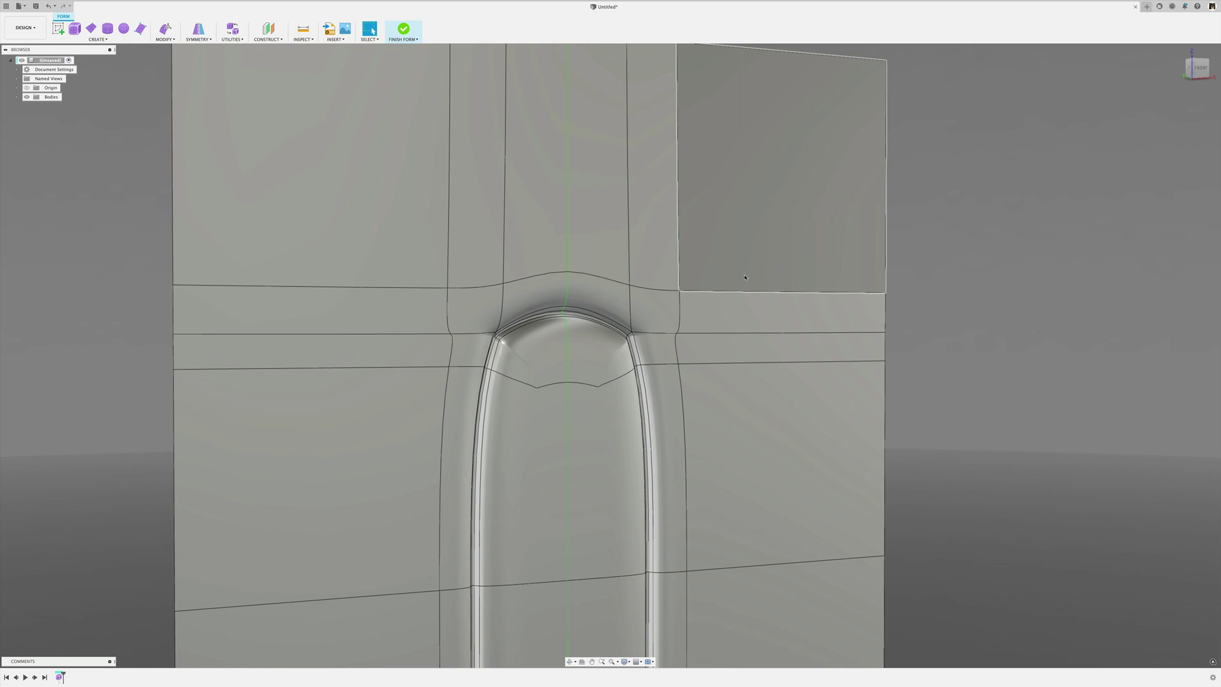
# Apply Make Uniform to the panel's T-spline body
pyautogui.scroll(-5, 742, 276)
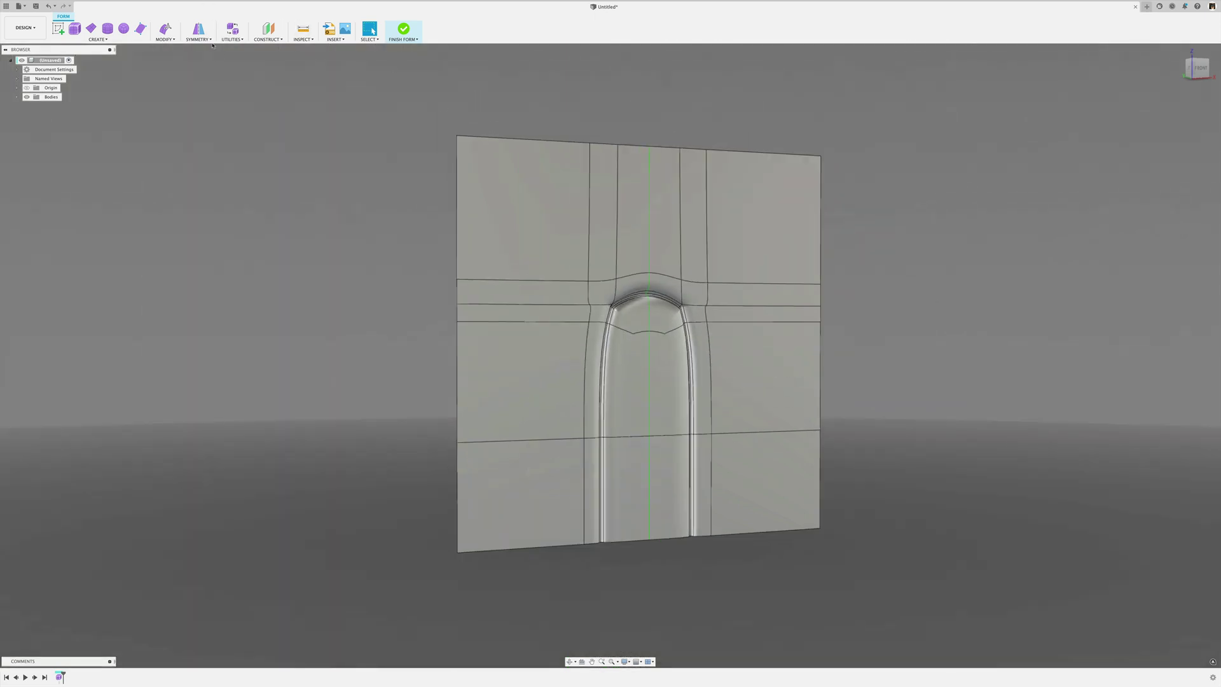
pyautogui.click(232, 37)
pyautogui.click(248, 65)
pyautogui.click(554, 229)
pyautogui.click(839, 118)
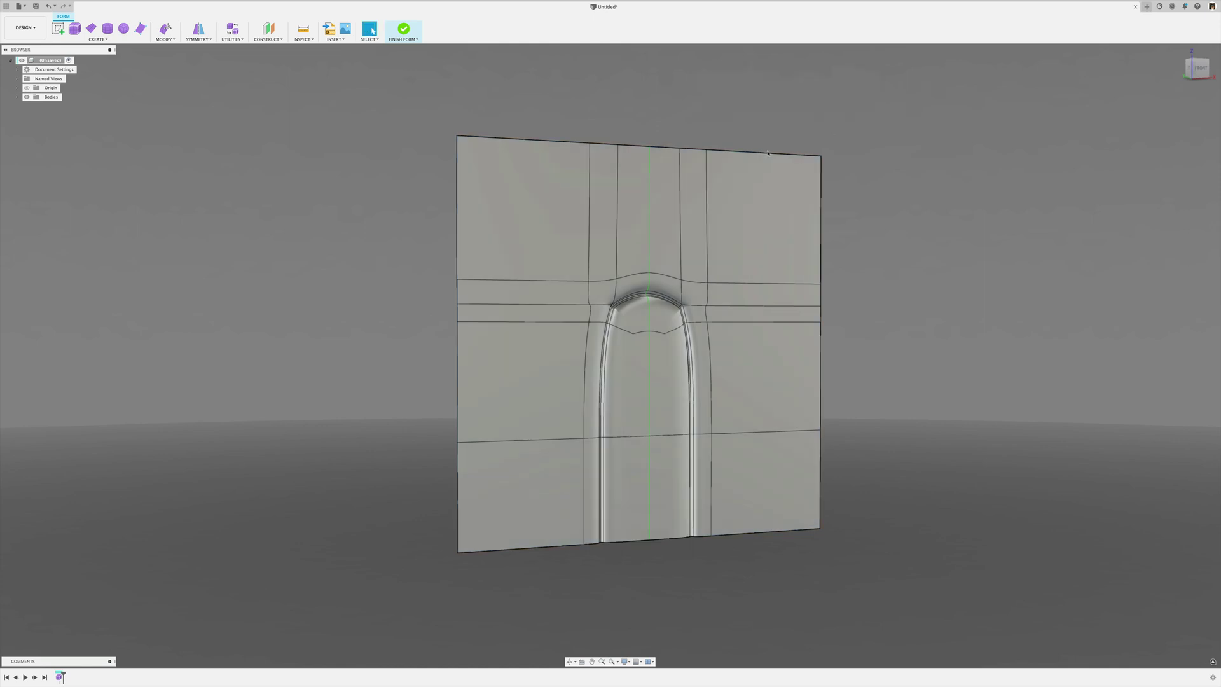
# Run Repair Body with AutoRepair again to rebuild a regular face grid
pyautogui.click(232, 37)
pyautogui.click(240, 57)
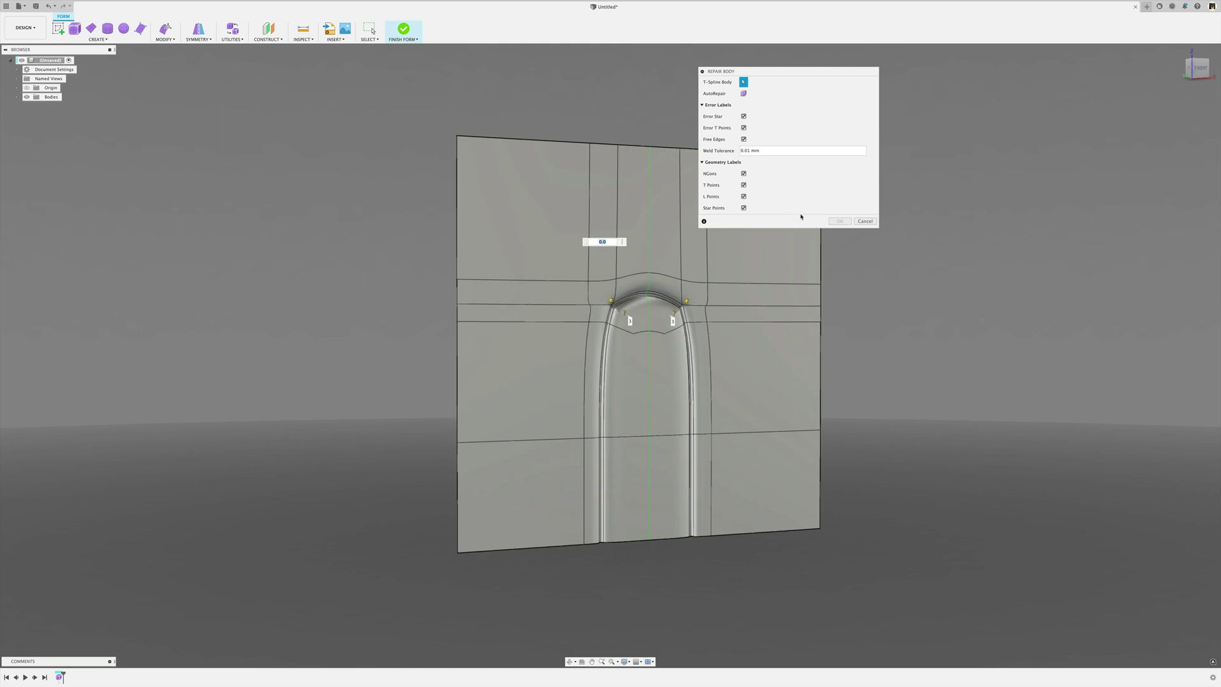
pyautogui.click(744, 93)
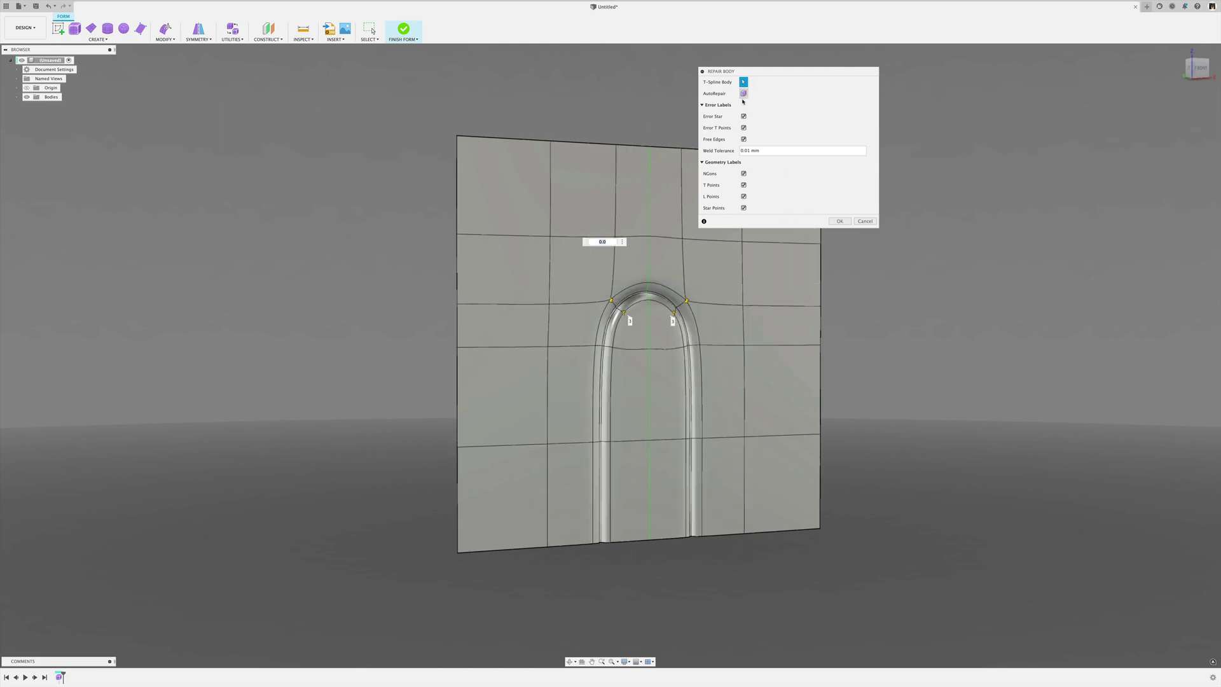
pyautogui.moveTo(838, 304); pyautogui.dragTo(724, 331, button='middle')
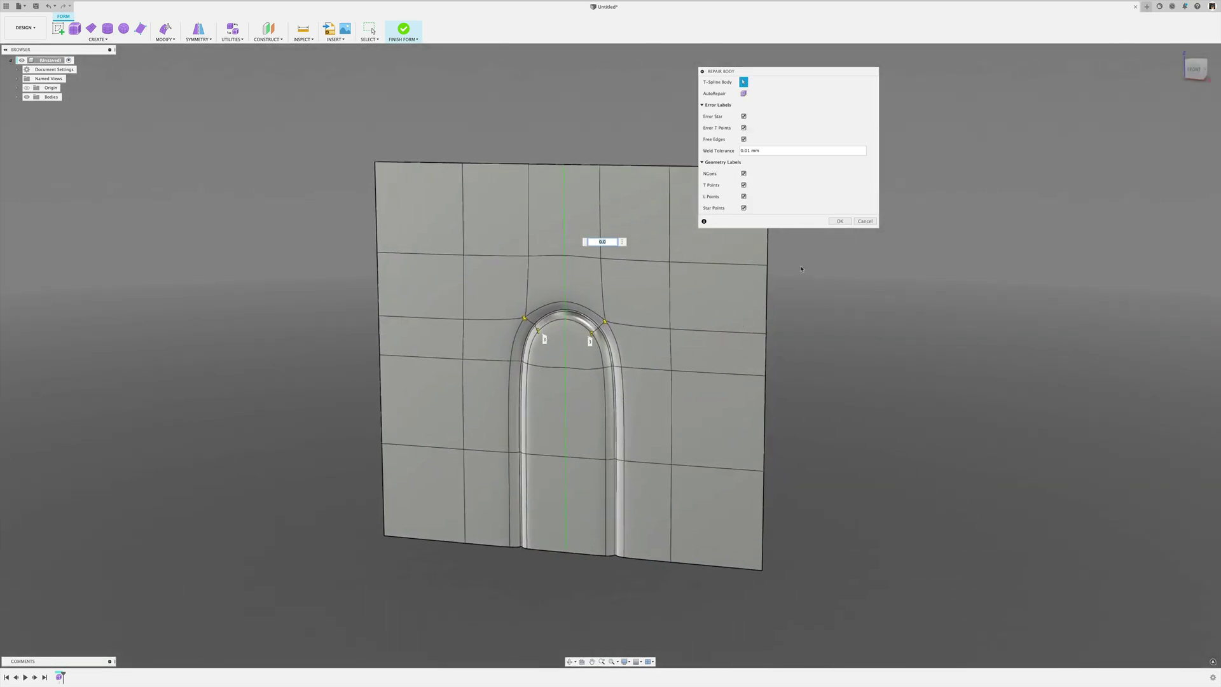
pyautogui.click(839, 222)
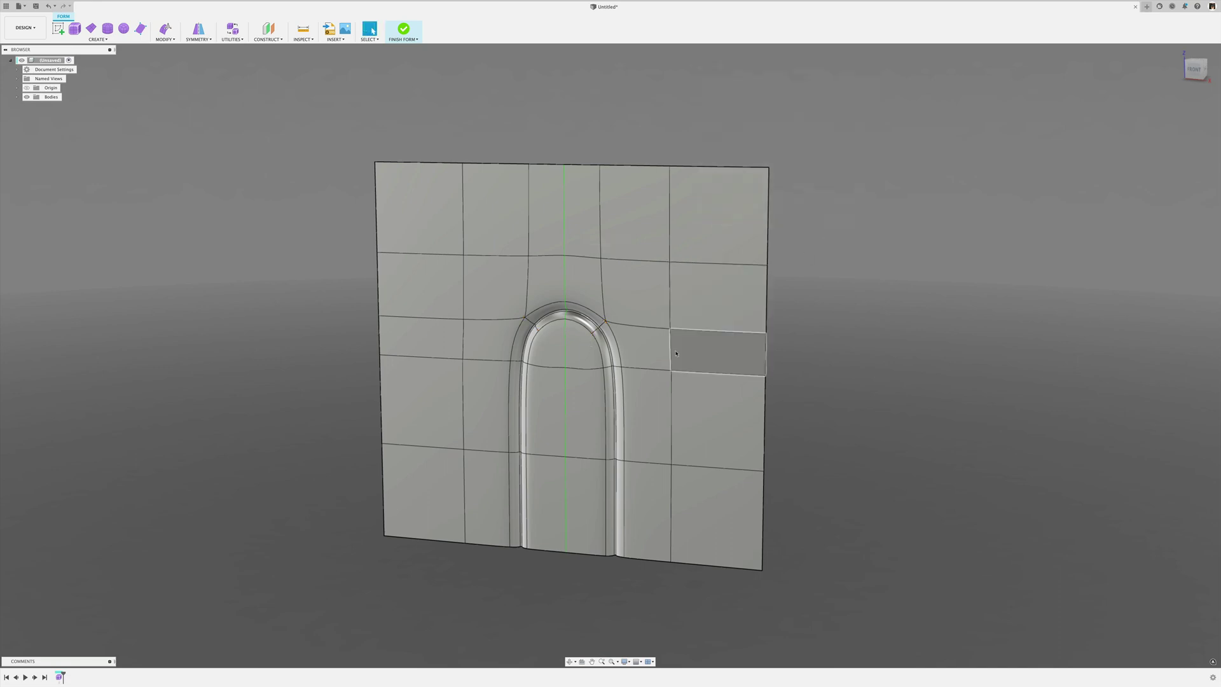
# Inspect the rebuilt grid, then select Form1 and a face on the panel's left side
pyautogui.scroll(3, 630, 352)
pyautogui.keyDown('shift'); pyautogui.moveTo(614, 323); pyautogui.dragTo(573, 295, button='middle'); pyautogui.keyUp('shift')
pyautogui.scroll(3, 603, 305)
pyautogui.scroll(-5, 603, 305)
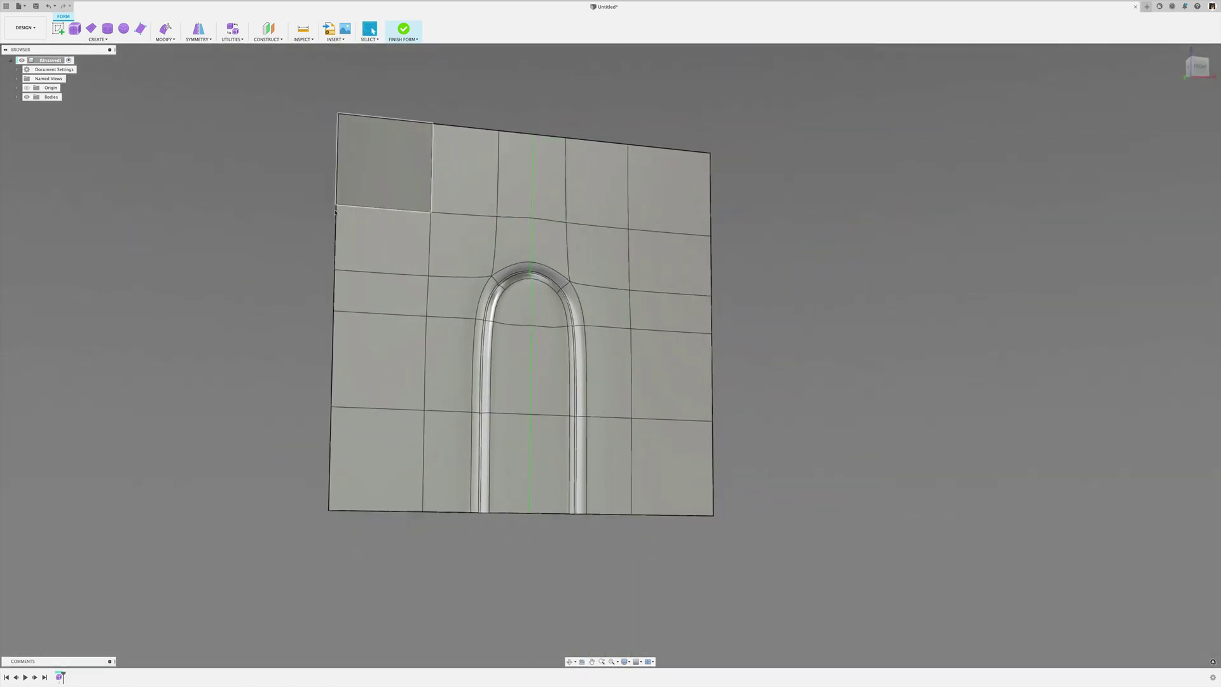
pyautogui.click(59, 677)
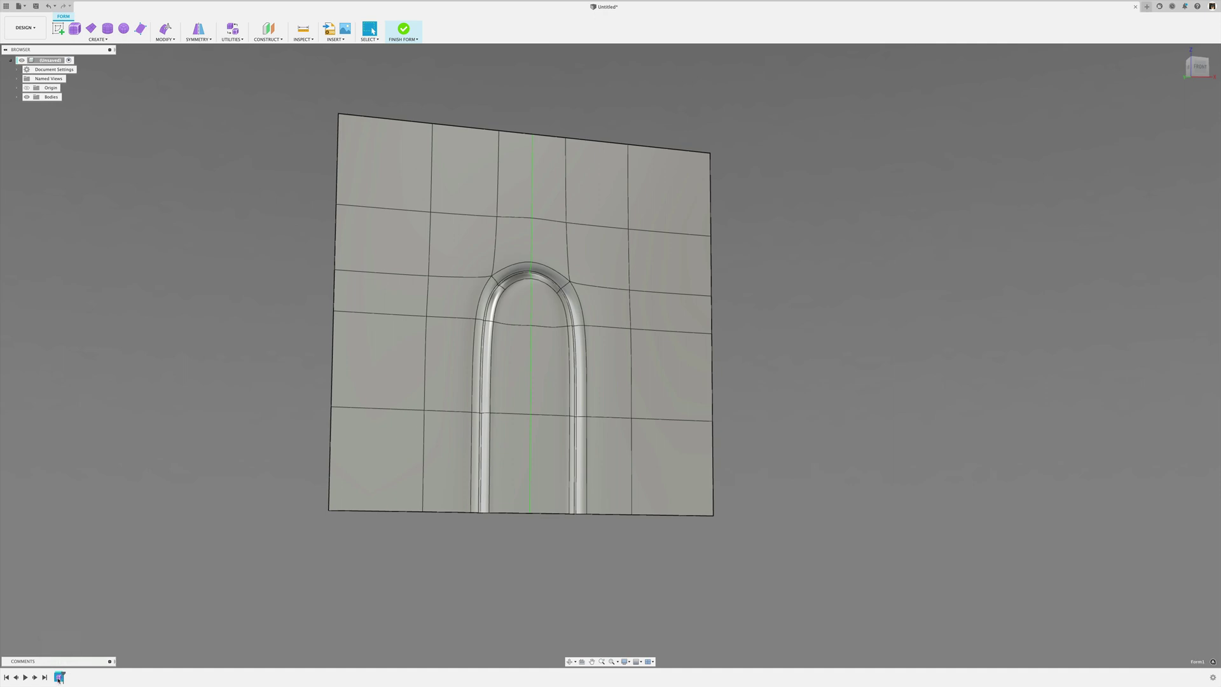
pyautogui.moveTo(163, 551); pyautogui.dragTo(159, 582, button='middle')
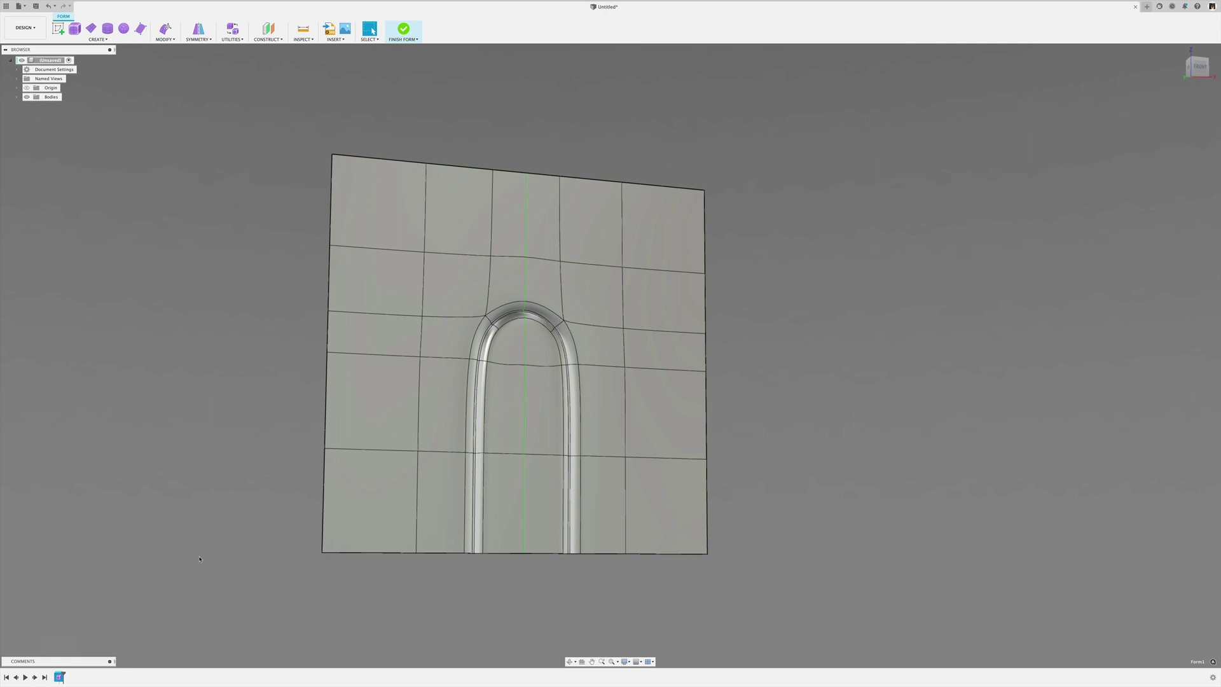
pyautogui.click(368, 437)
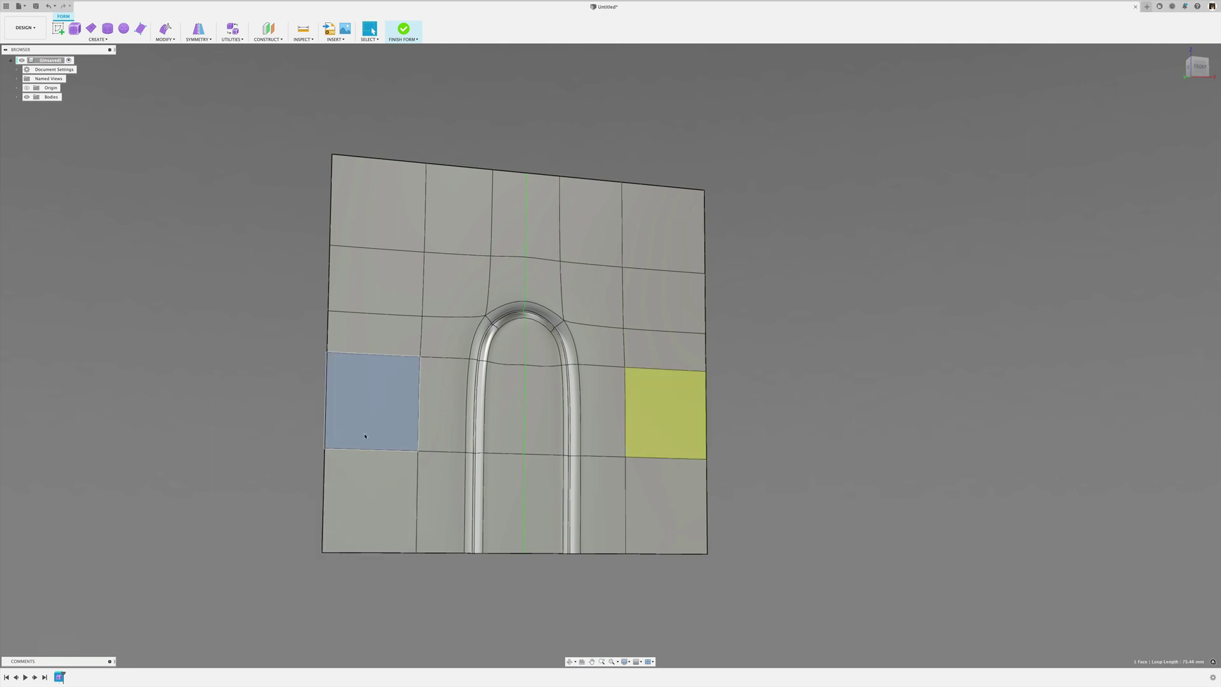
# In box display, insert an edge beside the horizontal loop at location 0.221 and select it
pyautogui.hotkey('ctrl', '1')
pyautogui.click(827, 449)
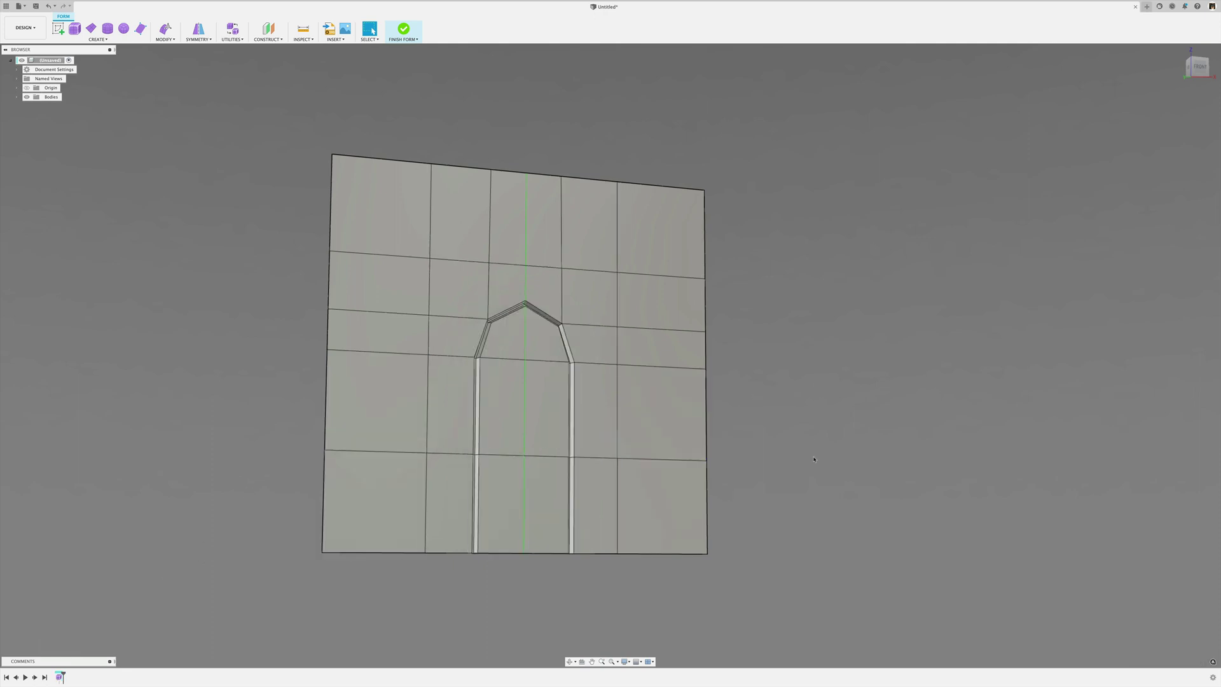
pyautogui.doubleClick(354, 354)
pyautogui.rightClick(266, 475)
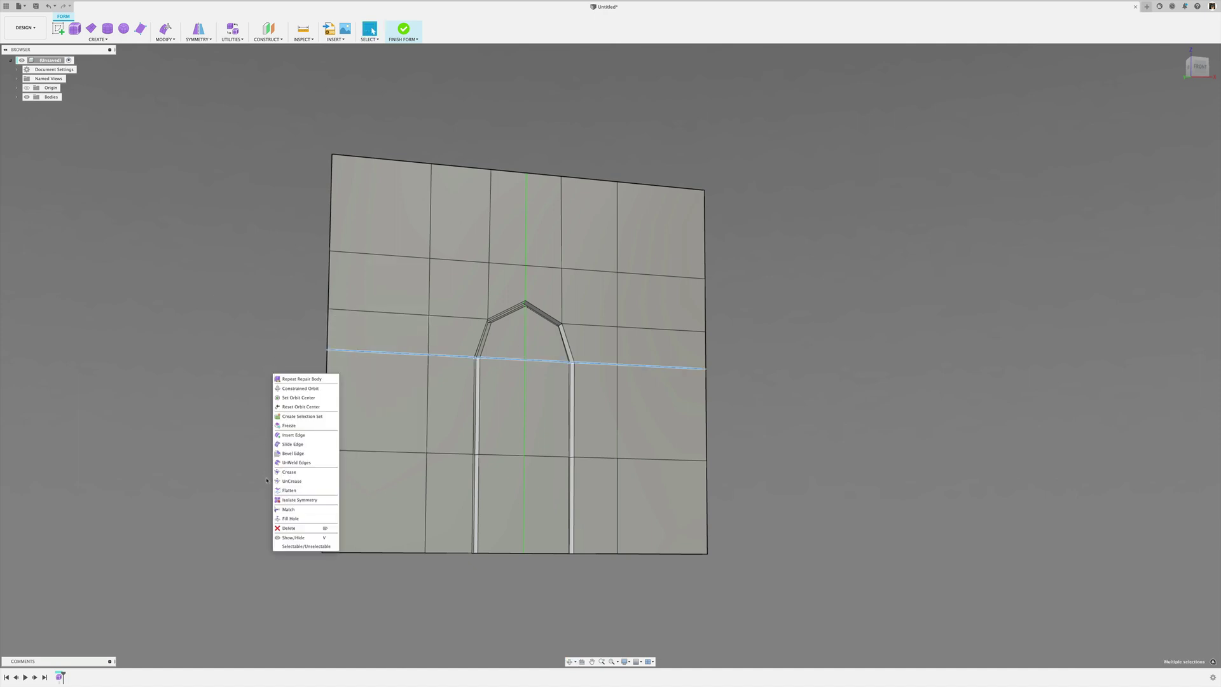
pyautogui.click(294, 435)
pyautogui.moveTo(378, 352); pyautogui.dragTo(376, 327)
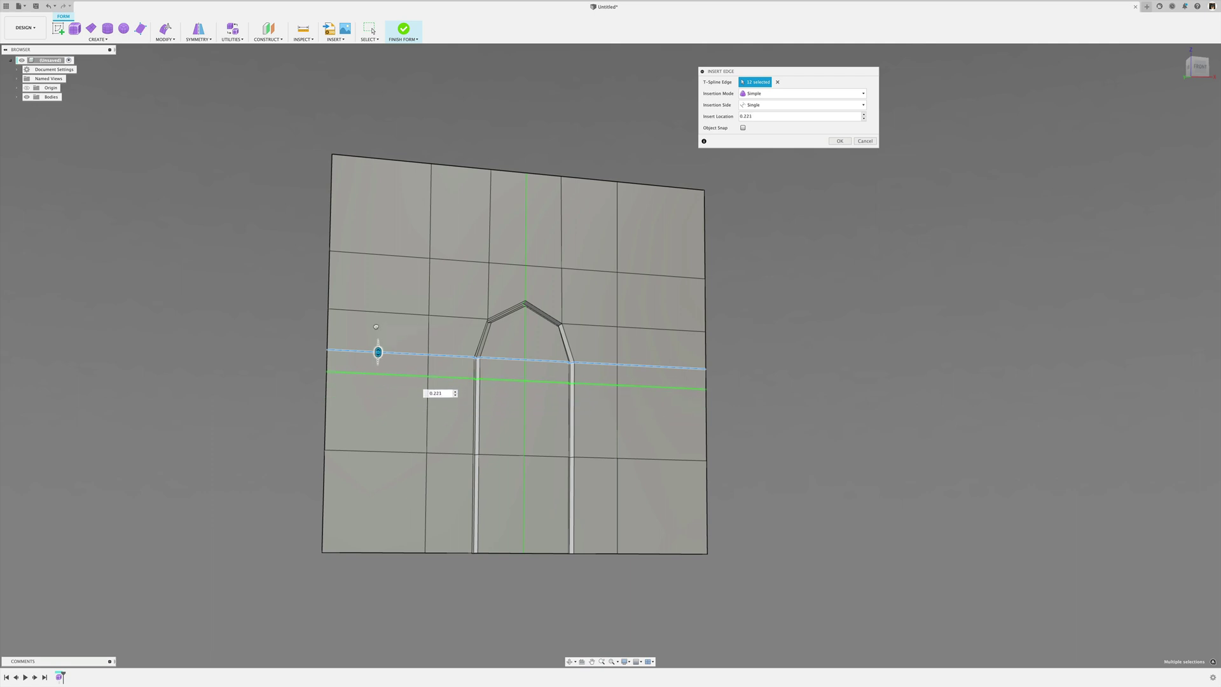
pyautogui.click(840, 141)
pyautogui.keyDown('shift'); pyautogui.moveTo(779, 282); pyautogui.dragTo(756, 316, button='middle'); pyautogui.keyUp('shift')
pyautogui.doubleClick(357, 384)
# Bevel the new horizontal edge loop at location 0.053 with 1 segment
pyautogui.rightClick(880, 403)
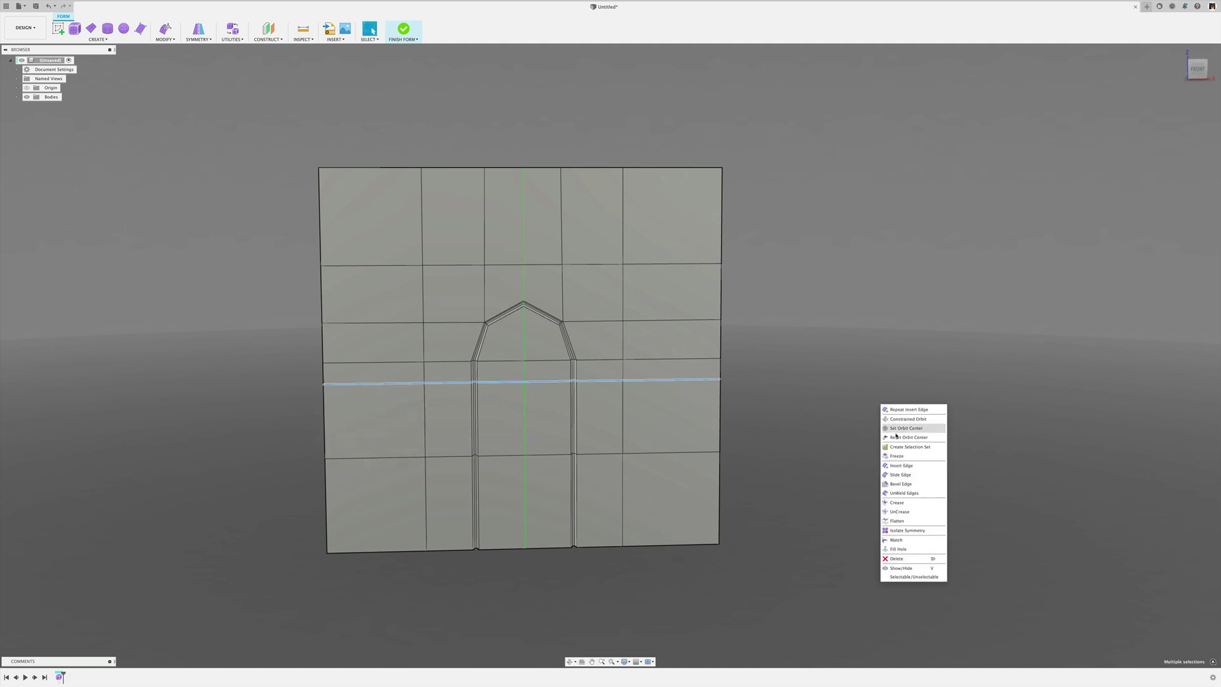
pyautogui.click(913, 485)
pyautogui.keyDown('shift'); pyautogui.moveTo(823, 485); pyautogui.dragTo(809, 448, button='middle'); pyautogui.keyUp('shift')
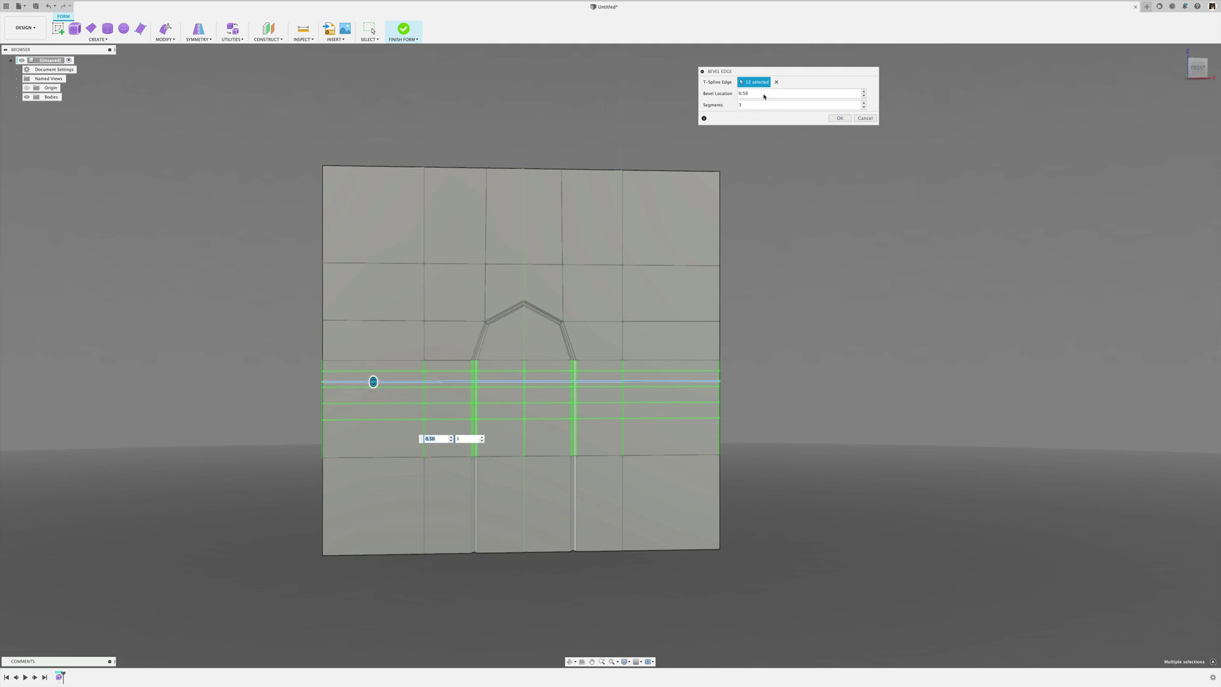
pyautogui.scroll(-3, 323, 439)
pyautogui.scroll(5, 326, 434)
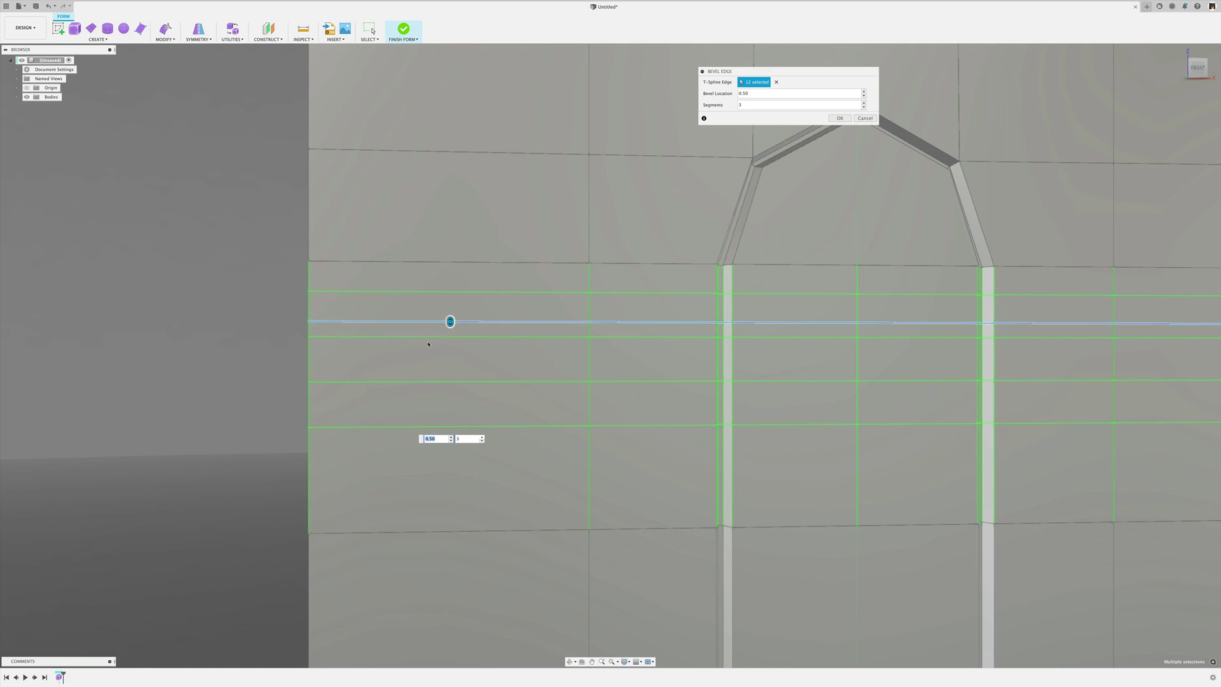
pyautogui.moveTo(450, 322); pyautogui.dragTo(432, 226)
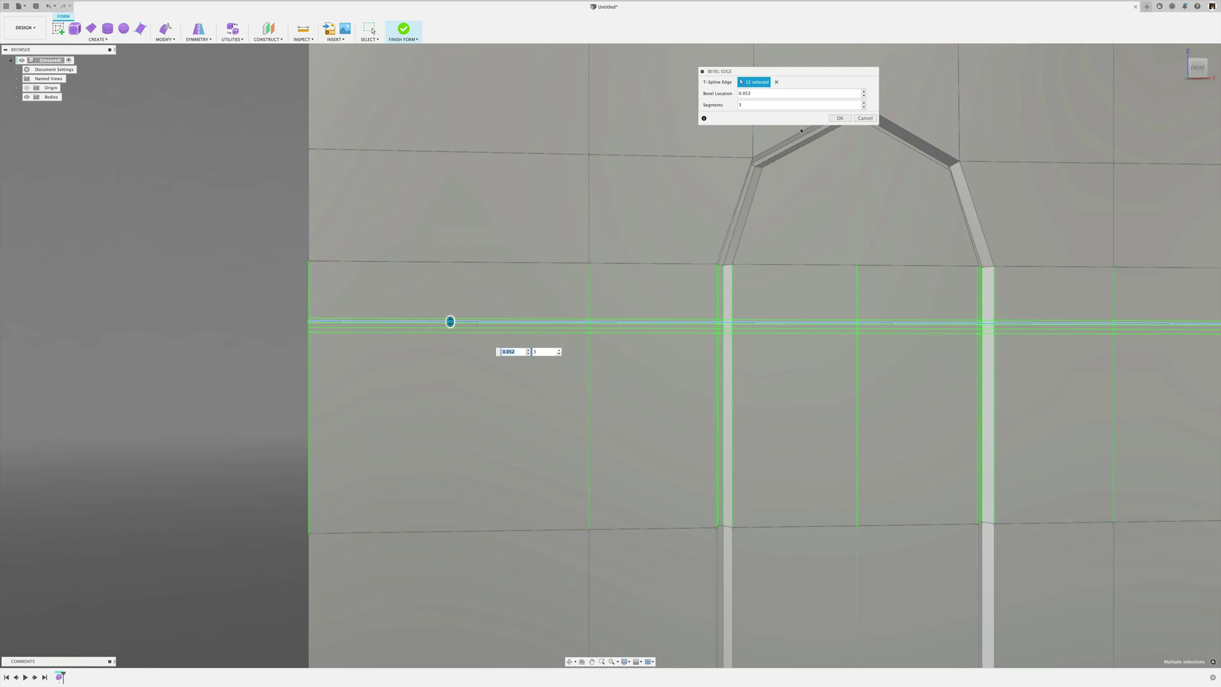
pyautogui.press('Return')
pyautogui.keyDown('shift'); pyautogui.moveTo(542, 436); pyautogui.dragTo(575, 382, button='middle'); pyautogui.keyUp('shift')
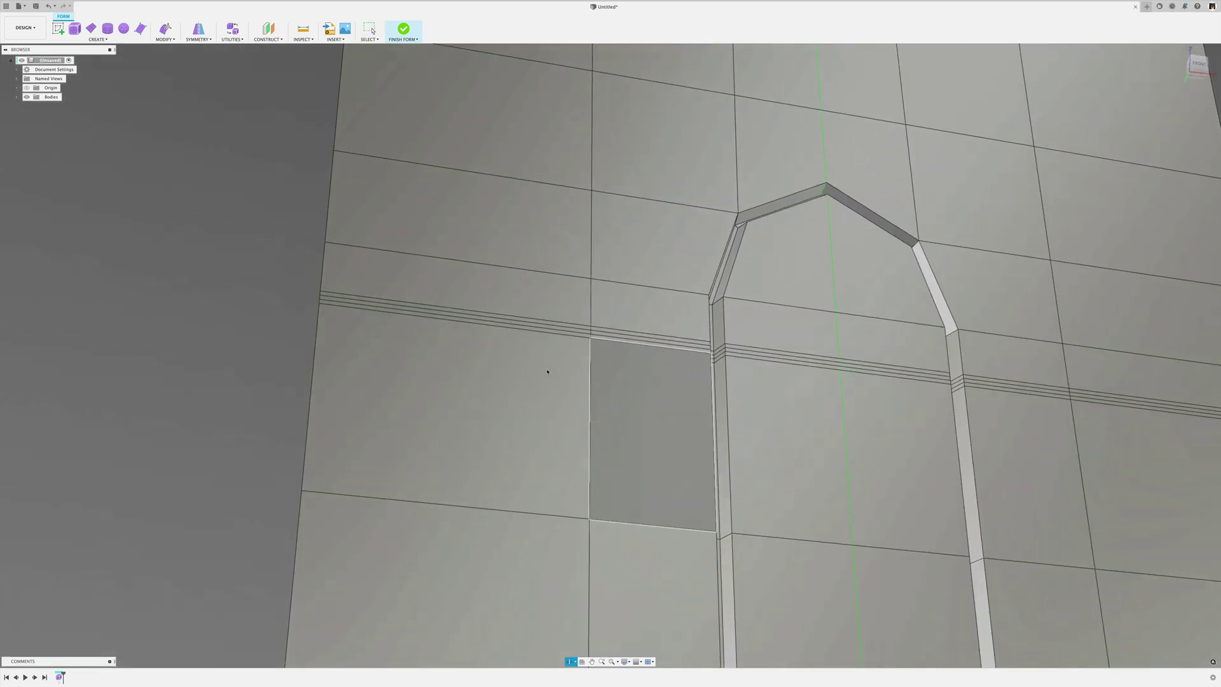
# Select the narrow bevel strip faces and offset them 1.5 mm with Edit Form
pyautogui.scroll(-3, 501, 327)
pyautogui.scroll(3, 501, 327)
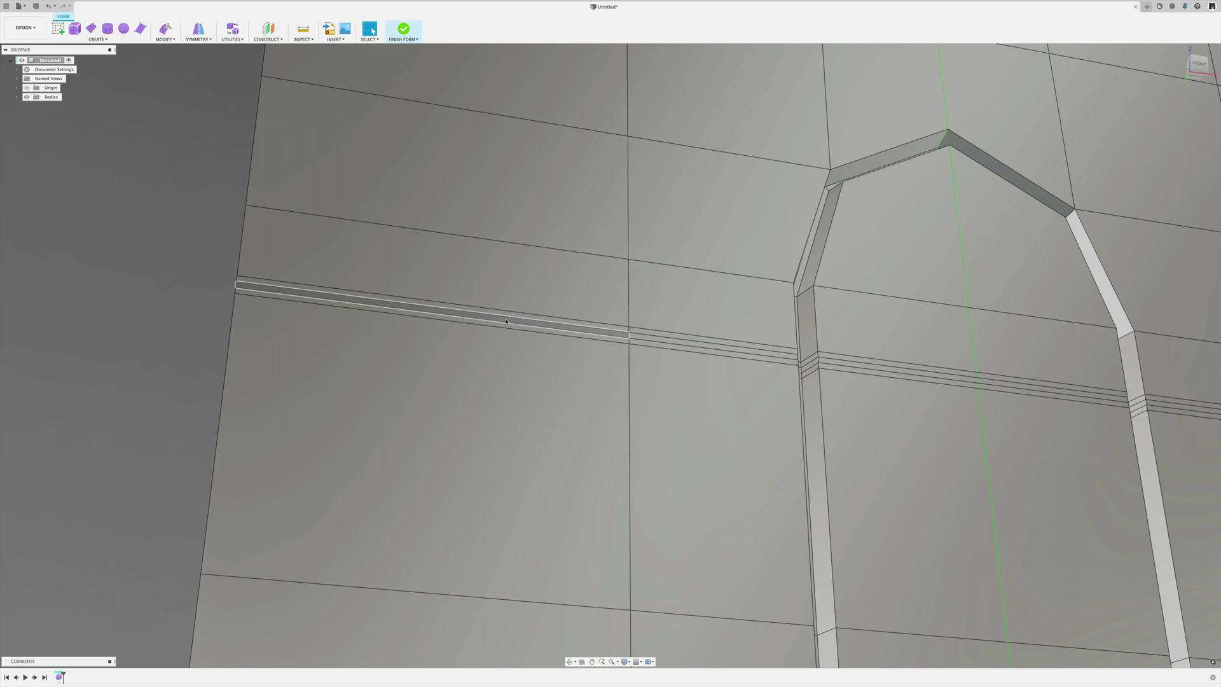
pyautogui.keyDown('shift'); pyautogui.click(644, 339); pyautogui.keyUp('shift')
pyautogui.scroll(5, 824, 411)
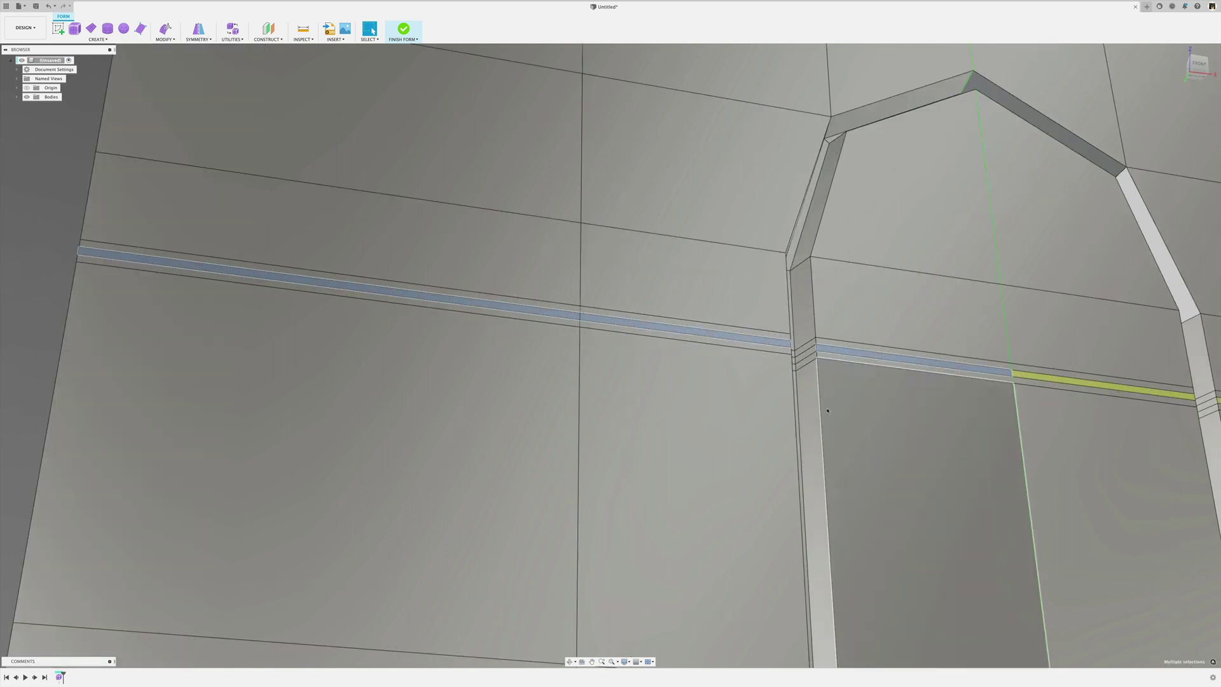
pyautogui.scroll(-8, 824, 410)
pyautogui.rightClick(398, 365)
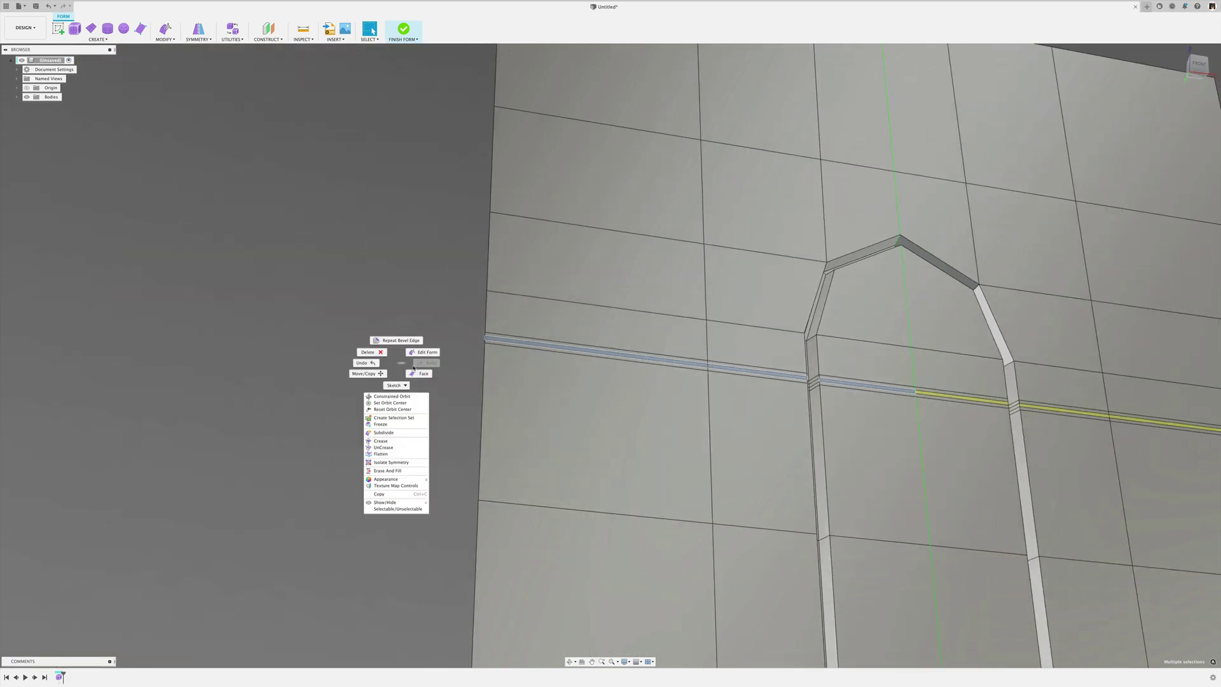
pyautogui.click(424, 354)
pyautogui.keyDown('shift'); pyautogui.moveTo(761, 471); pyautogui.dragTo(751, 433, button='middle'); pyautogui.keyUp('shift')
pyautogui.moveTo(739, 373); pyautogui.dragTo(736, 371)
pyautogui.press('Return')
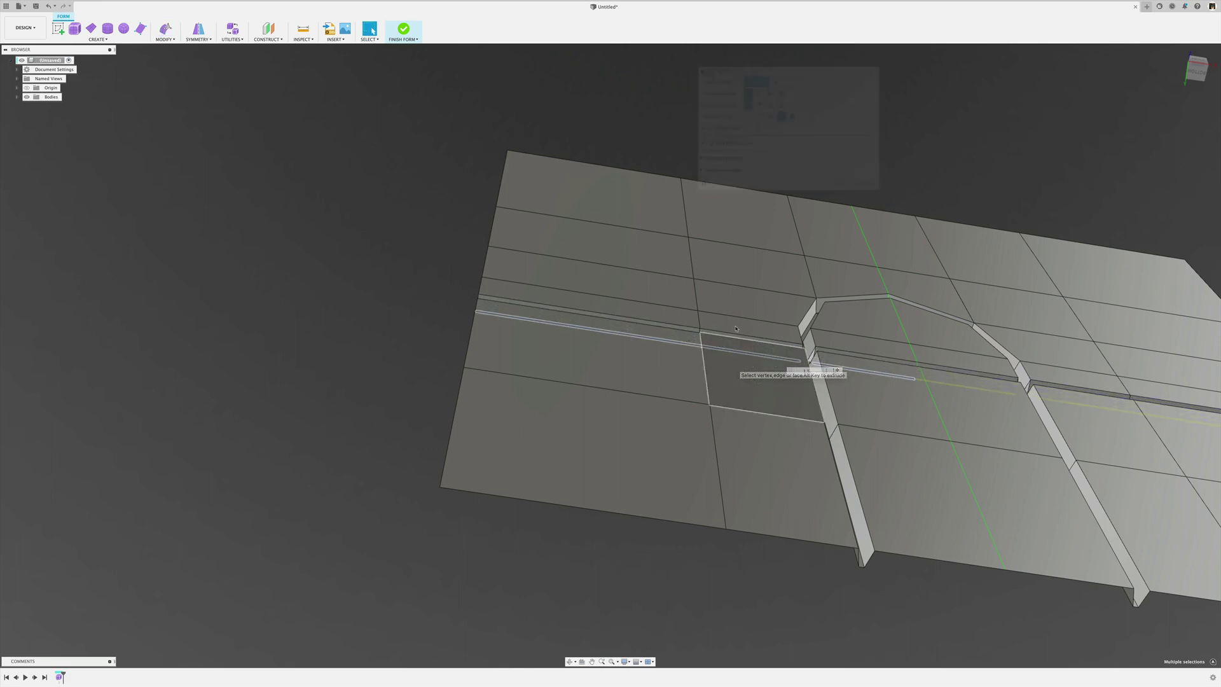
# Clear the selection and orbit to view the whole wall with its horizontal strip
pyautogui.keyDown('shift'); pyautogui.moveTo(522, 294); pyautogui.dragTo(526, 339, button='middle'); pyautogui.keyUp('shift')
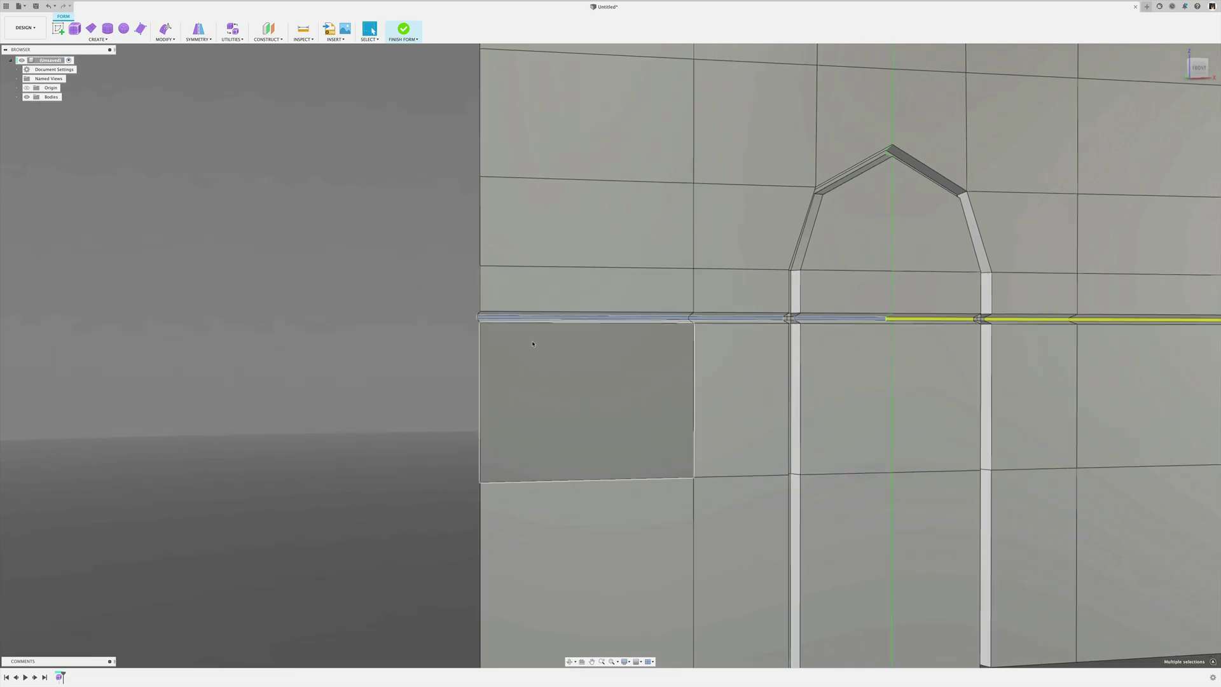
pyautogui.click(428, 350)
pyautogui.scroll(1, 428, 351)
pyautogui.scroll(-6, 428, 350)
pyautogui.keyDown('shift'); pyautogui.moveTo(423, 346); pyautogui.dragTo(377, 383, button='middle'); pyautogui.keyUp('shift')
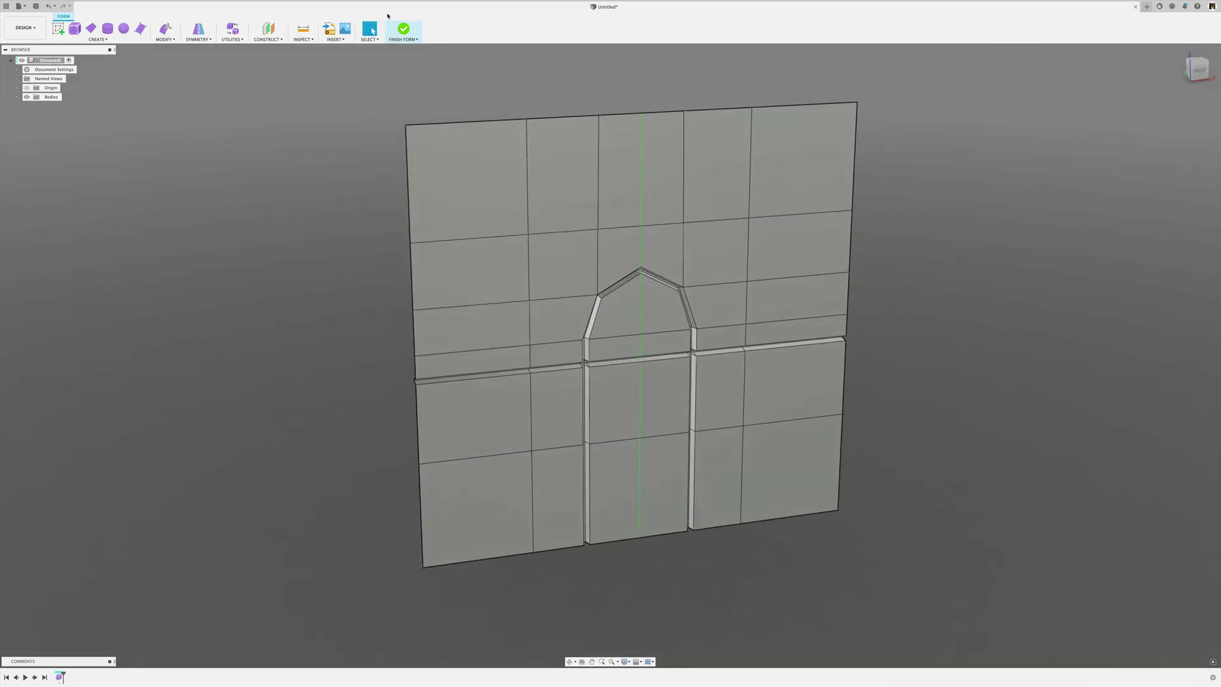
# Finish the form and reverse the wall surface's normal so it shows grey
pyautogui.click(403, 29)
pyautogui.keyDown('shift'); pyautogui.moveTo(968, 406); pyautogui.dragTo(942, 394, button='middle'); pyautogui.keyUp('shift')
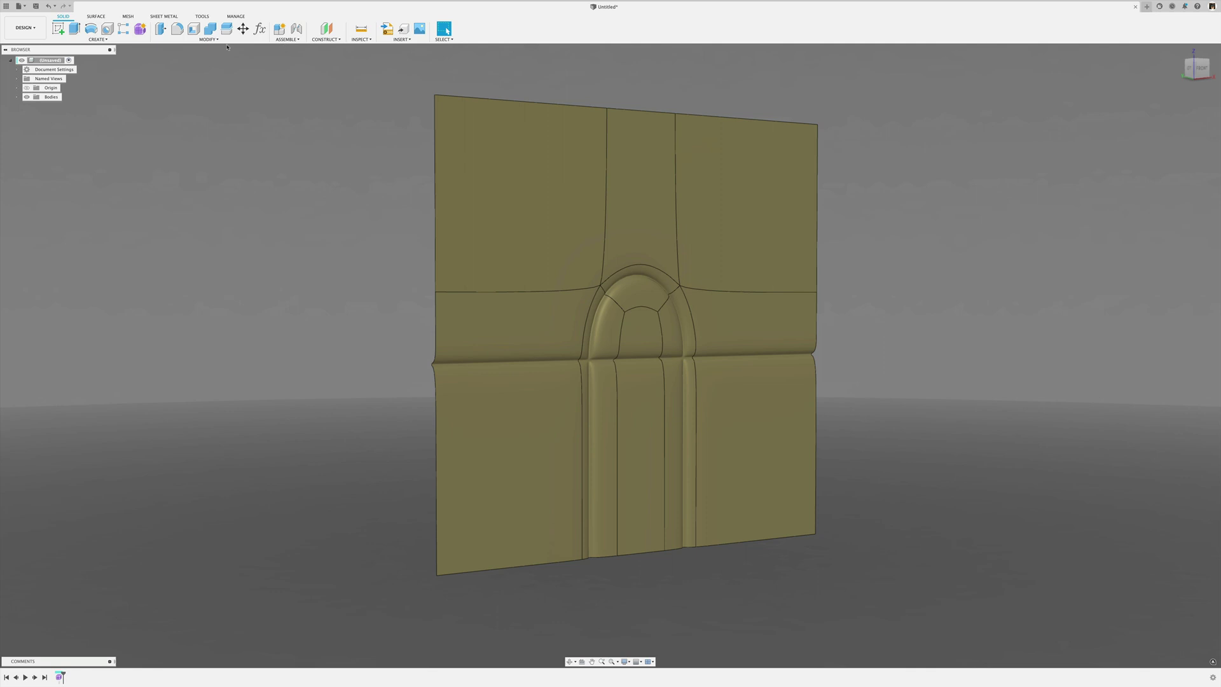
pyautogui.click(96, 16)
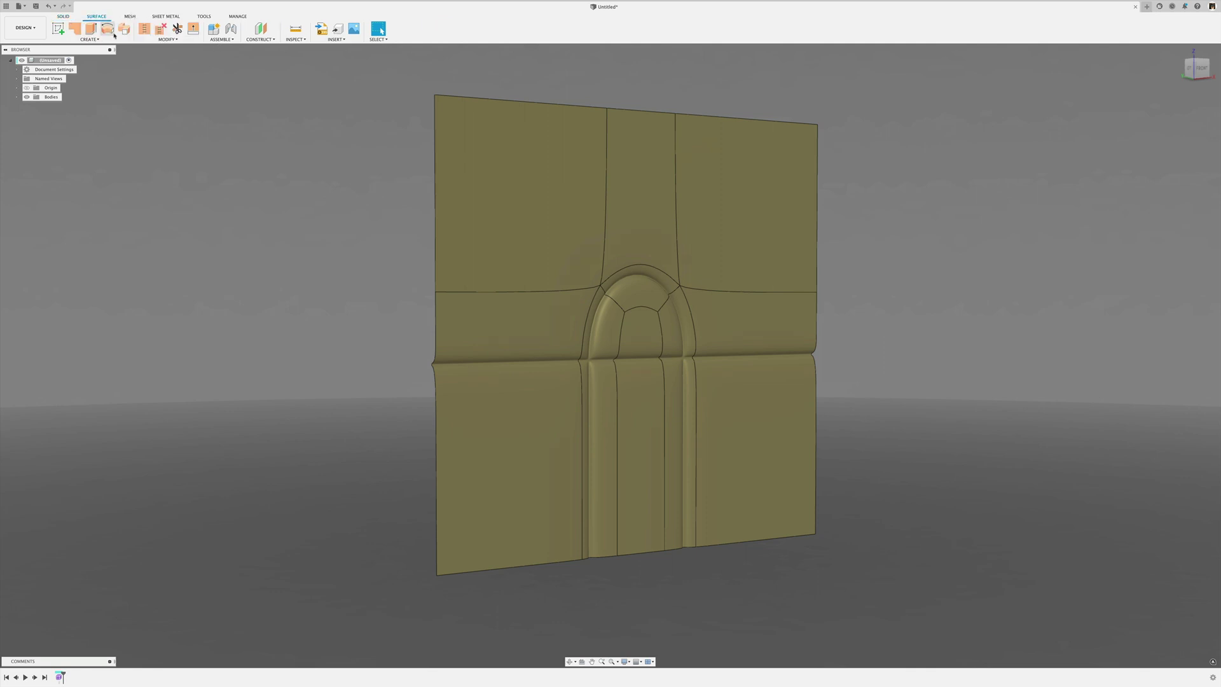
pyautogui.click(164, 39)
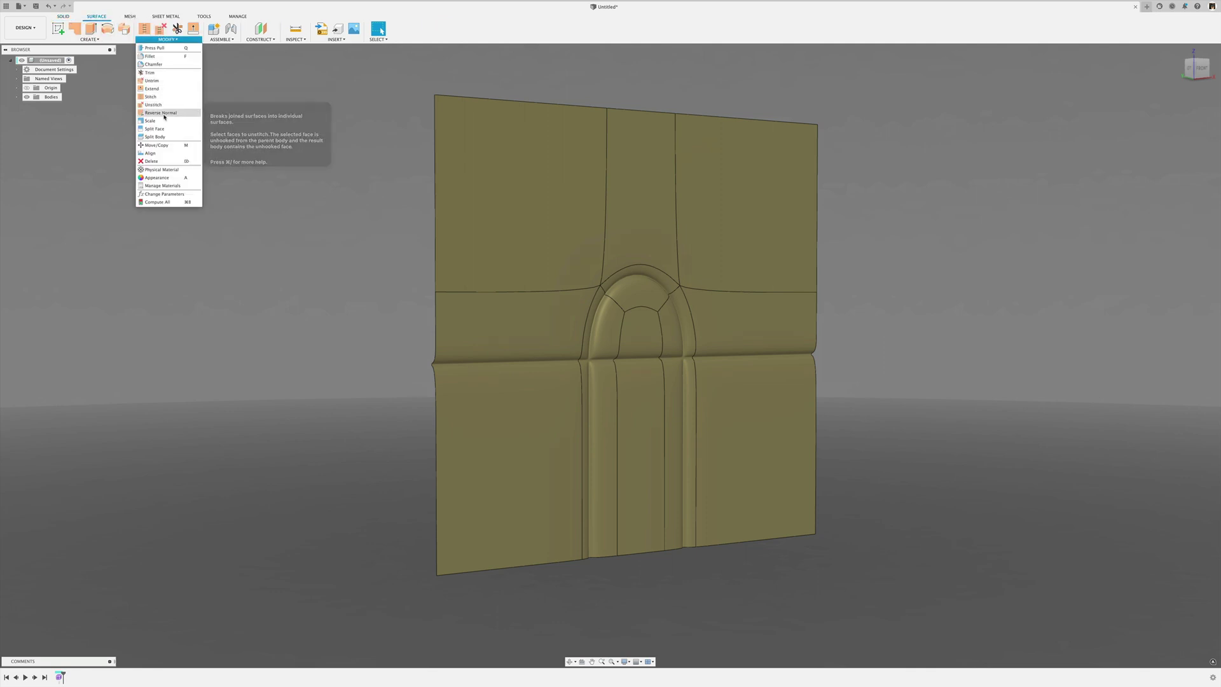
pyautogui.click(160, 112)
pyautogui.click(558, 237)
pyautogui.click(840, 117)
pyautogui.keyDown('shift'); pyautogui.moveTo(872, 300); pyautogui.dragTo(830, 259, button='middle'); pyautogui.keyUp('shift')
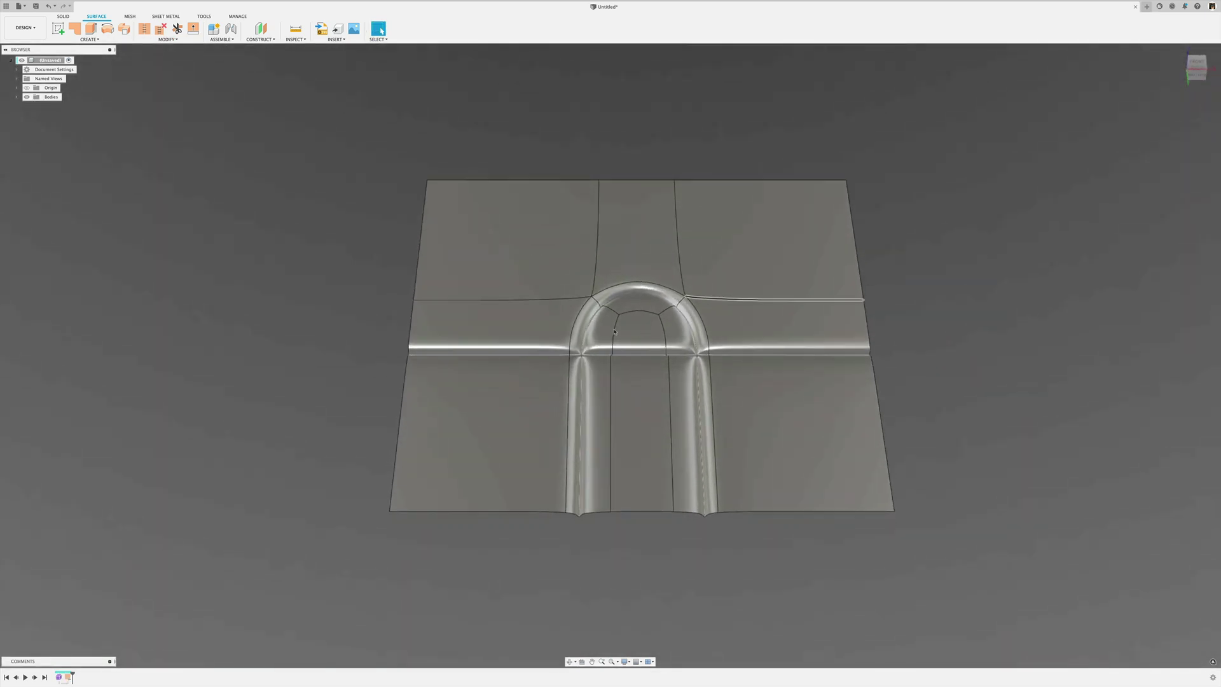
# Switch to the Render workspace and orbit the finished panel
pyautogui.click(25, 28)
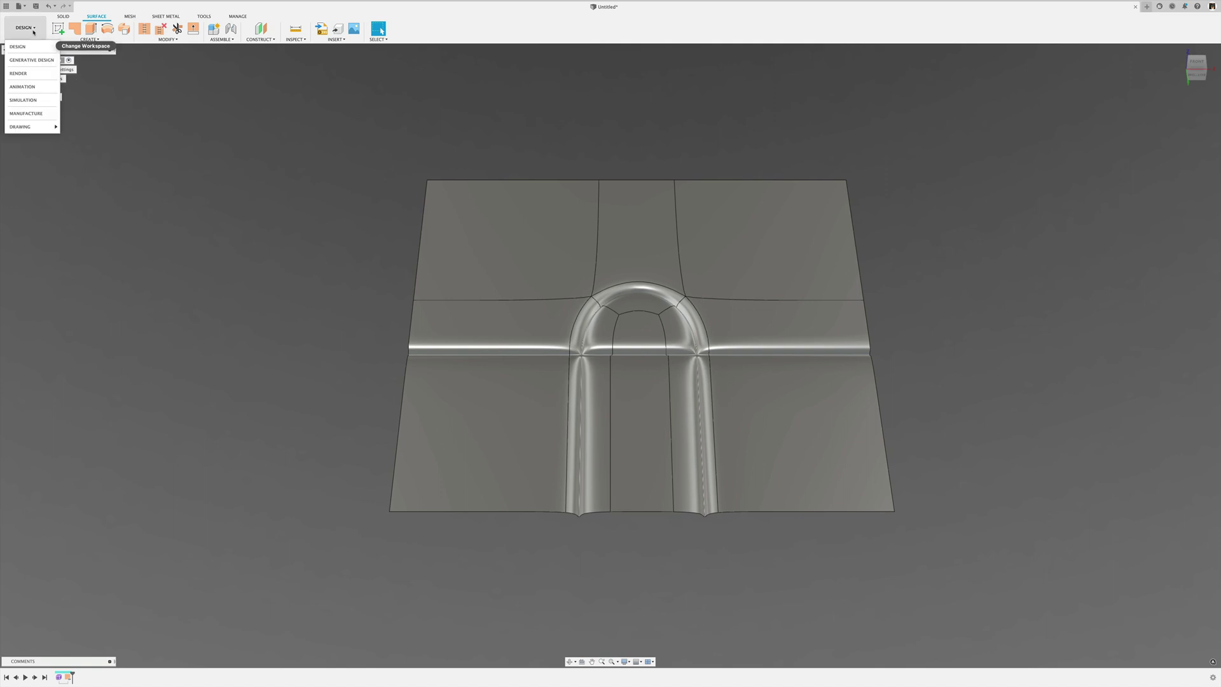
pyautogui.click(28, 73)
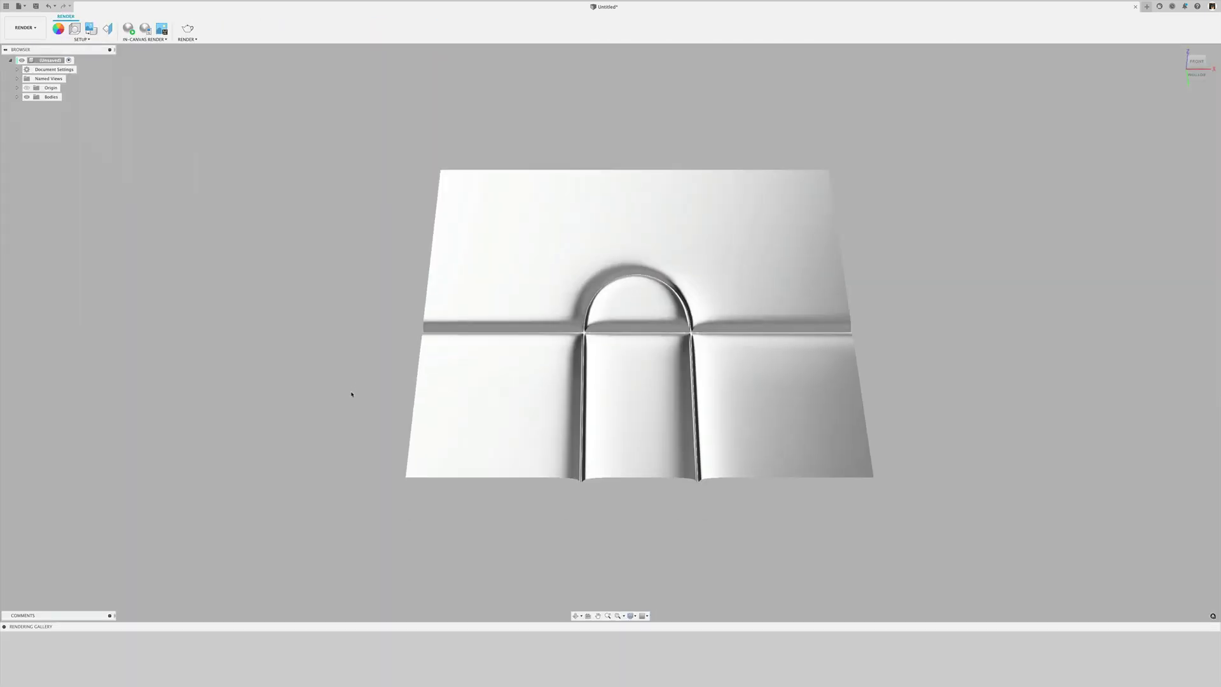
pyautogui.keyDown('shift'); pyautogui.moveTo(352, 395); pyautogui.dragTo(286, 407, button='middle'); pyautogui.keyUp('shift')
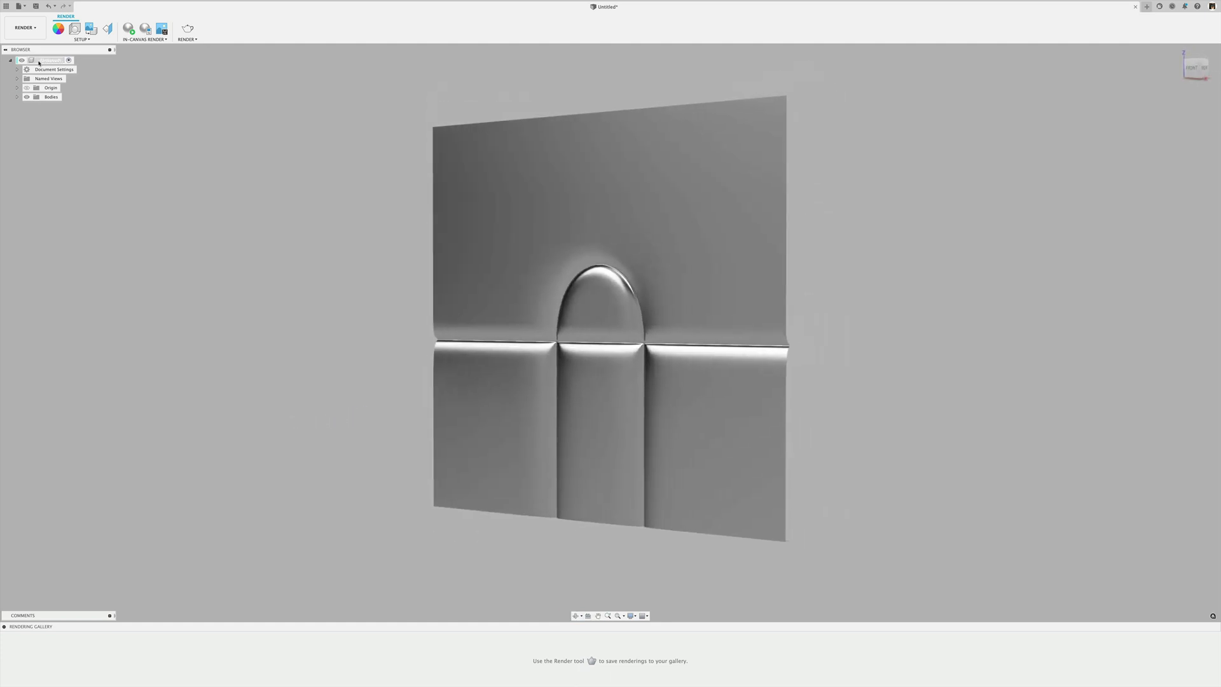
pyautogui.click(36, 31)
pyautogui.click(51, 53)
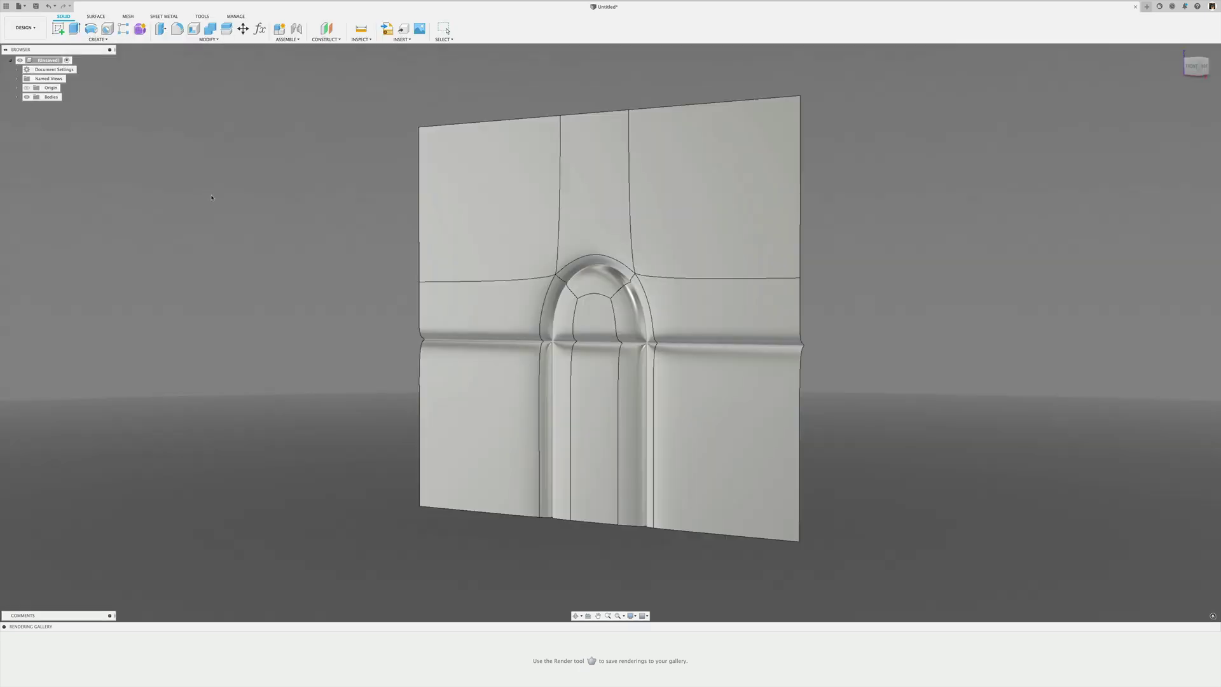
# Reopen Form1 from the timeline and view the panel's T-spline cage with its arch outline nearly front-on
pyautogui.keyDown('shift'); pyautogui.moveTo(159, 194); pyautogui.dragTo(177, 215, button='middle'); pyautogui.keyUp('shift')
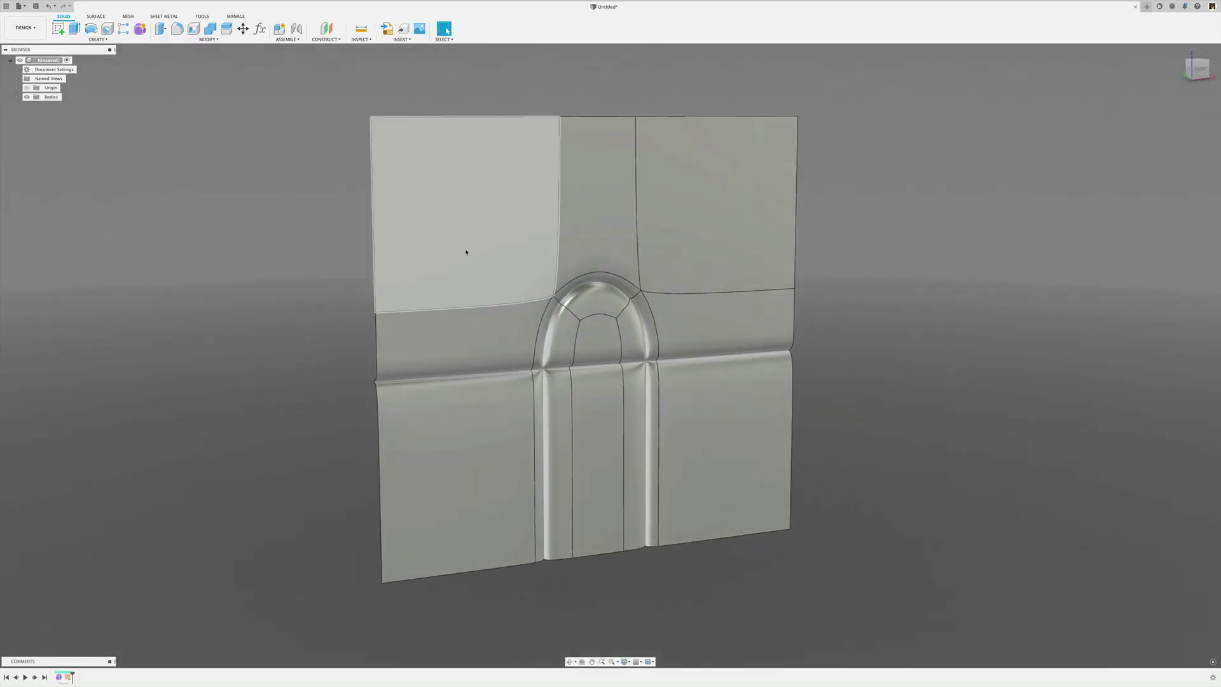
pyautogui.moveTo(250, 247); pyautogui.dragTo(221, 238, button='middle')
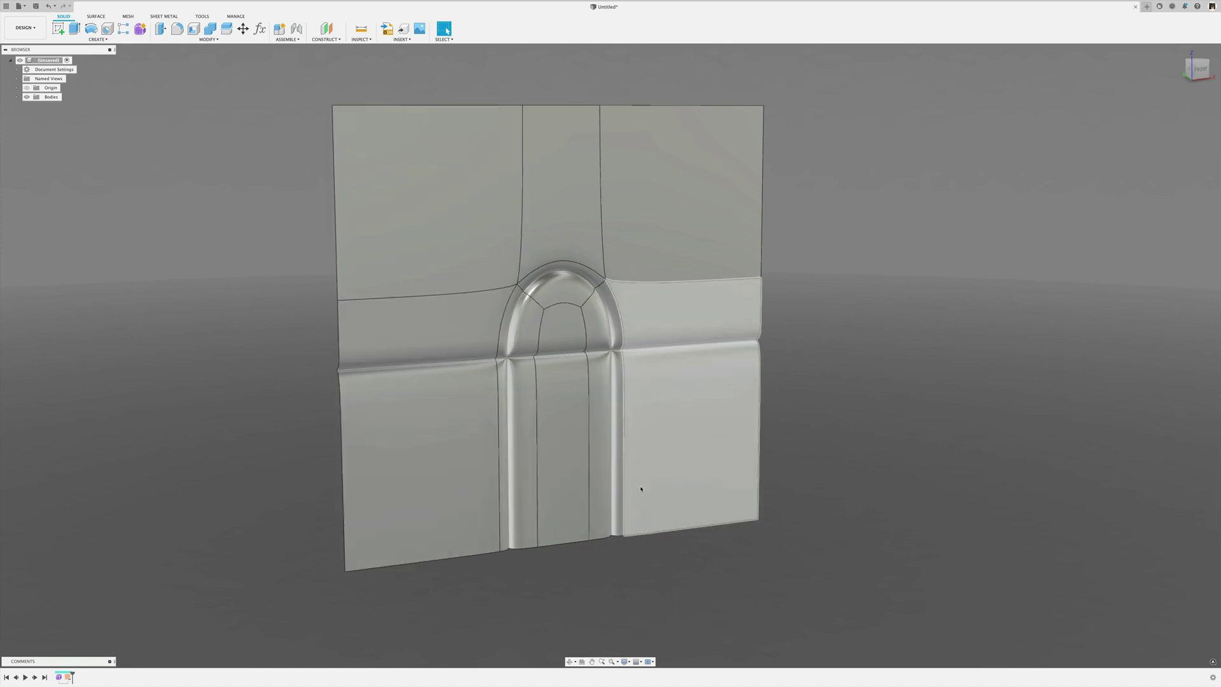
pyautogui.scroll(-5, 686, 591)
pyautogui.scroll(2, 685, 589)
pyautogui.moveTo(682, 582); pyautogui.dragTo(637, 563, button='middle')
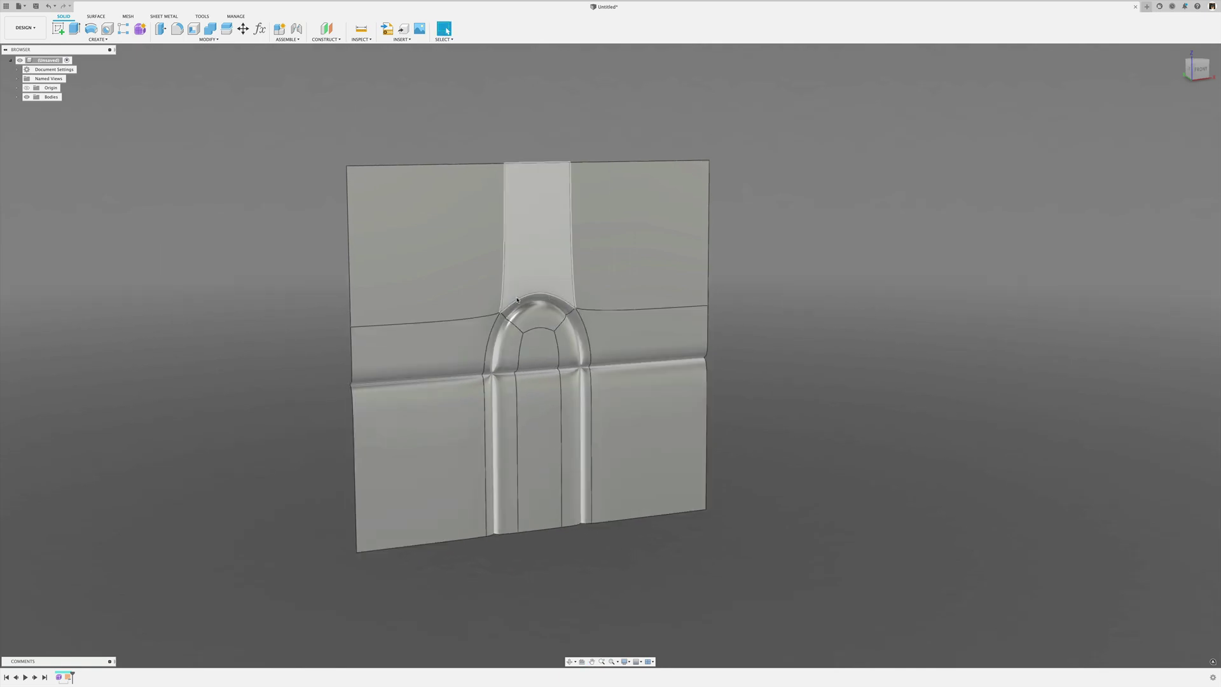
pyautogui.keyDown('shift'); pyautogui.moveTo(255, 294); pyautogui.dragTo(273, 285, button='middle'); pyautogui.keyUp('shift')
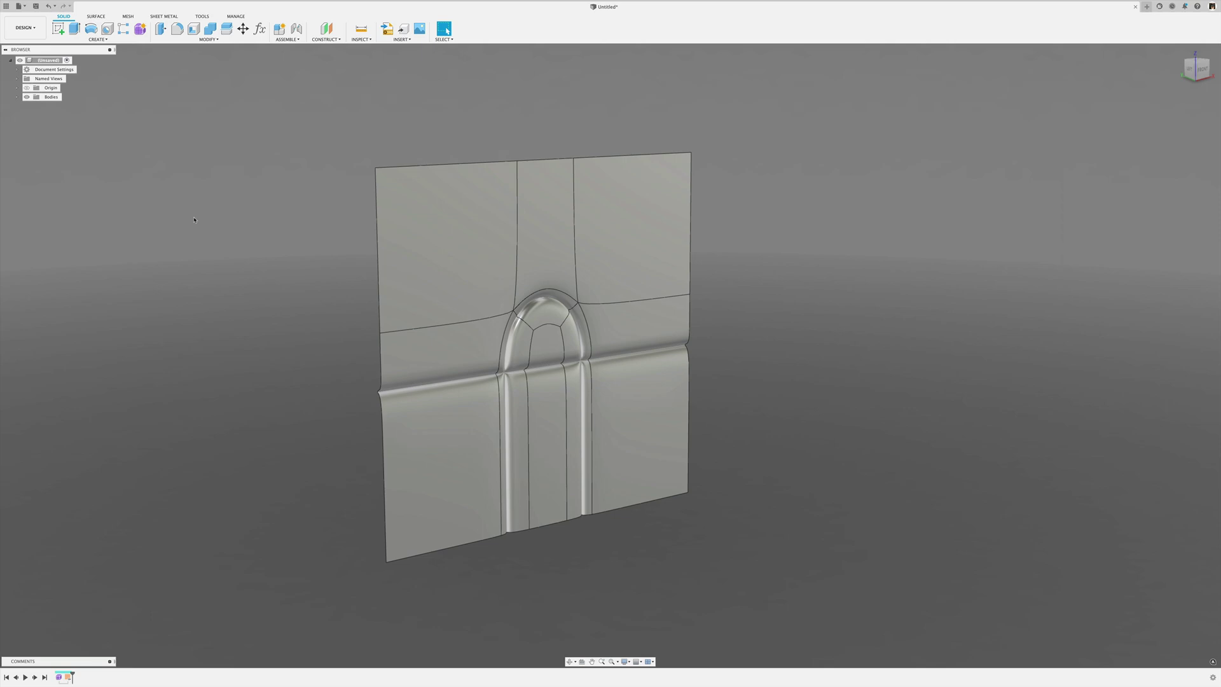
pyautogui.moveTo(223, 244); pyautogui.dragTo(248, 236, button='middle')
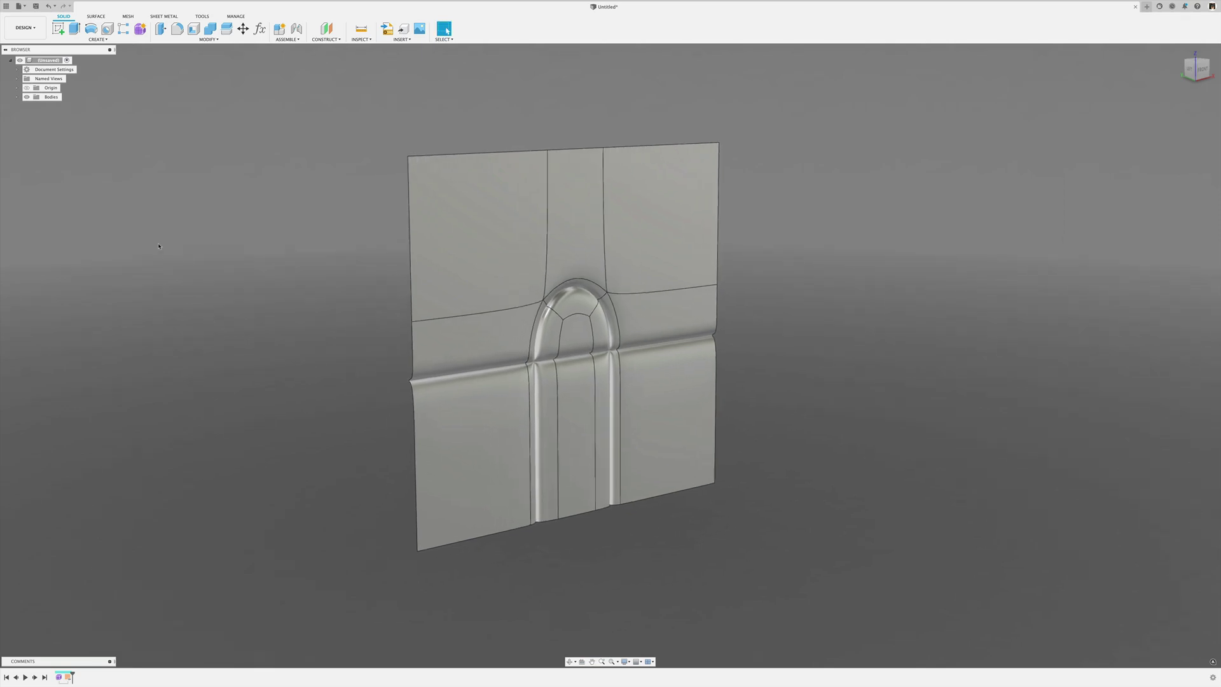
pyautogui.doubleClick(61, 677)
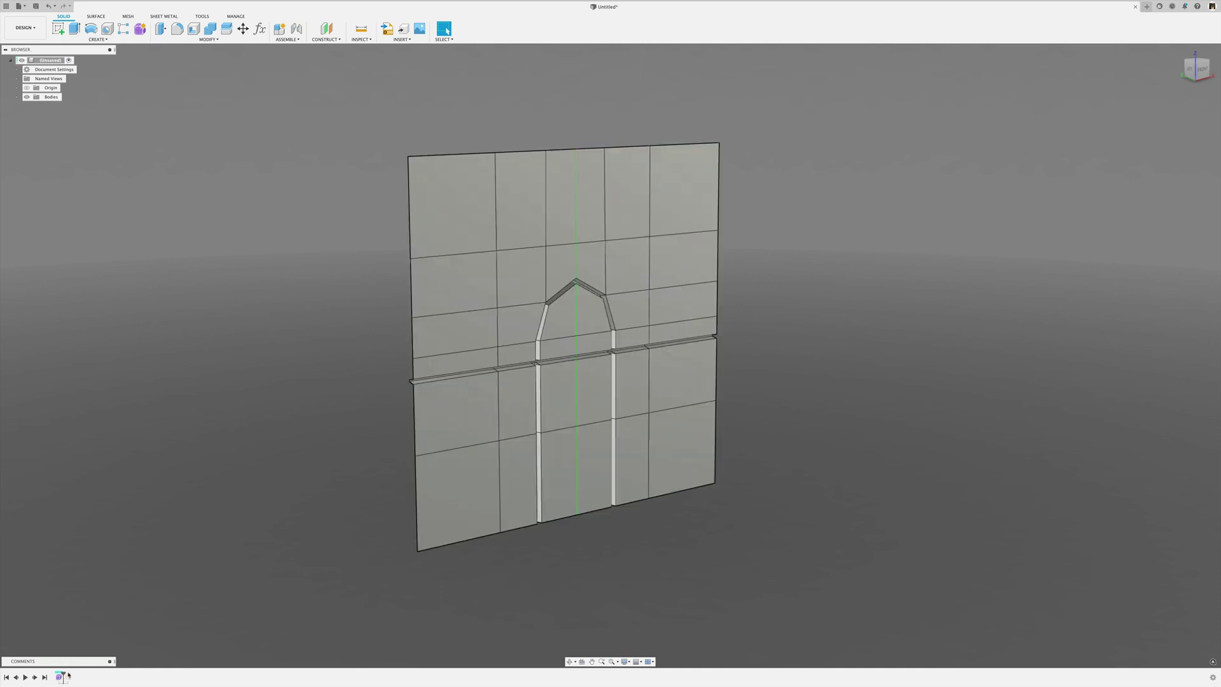
pyautogui.keyDown('shift'); pyautogui.moveTo(303, 445); pyautogui.dragTo(243, 367, button='middle'); pyautogui.keyUp('shift')
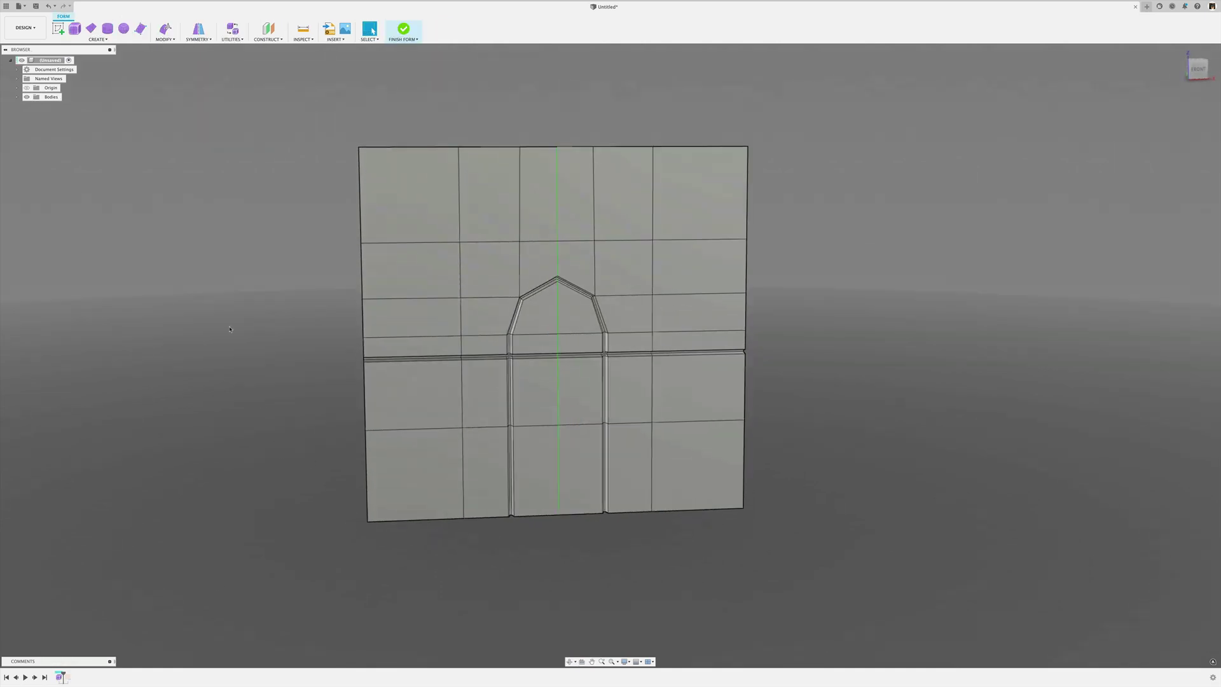
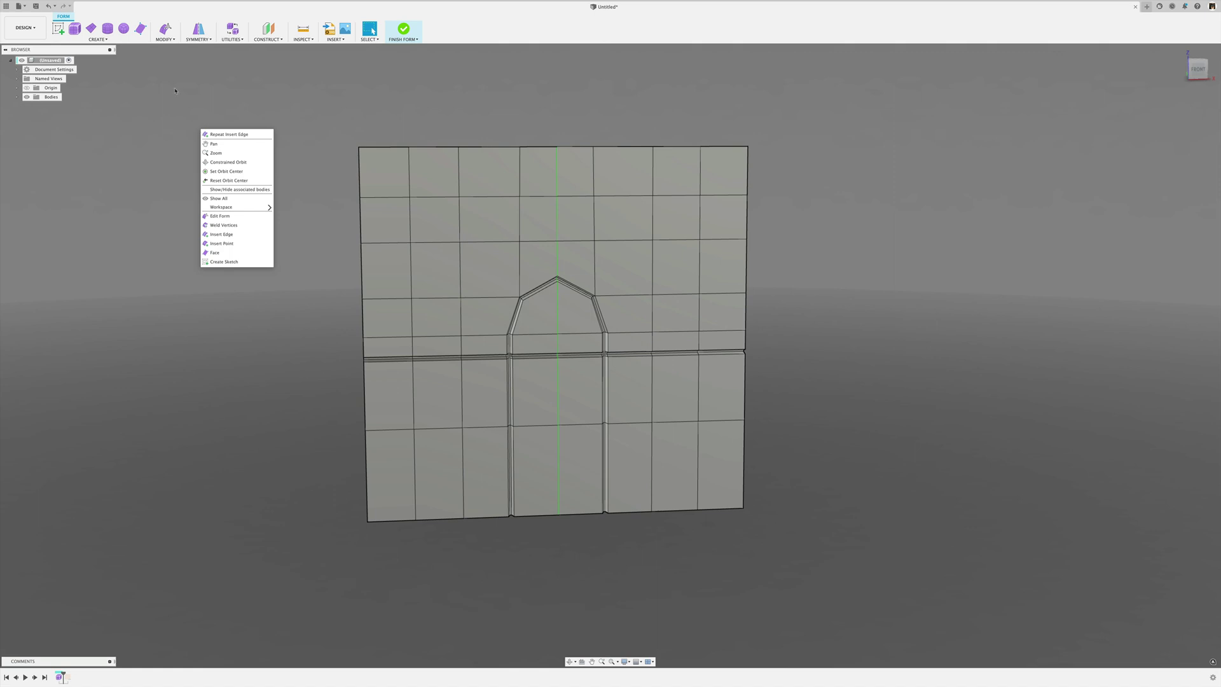
# Weld the top-edge and side vertices into the panel's top-left corner with Weld Vertices
pyautogui.click(165, 40)
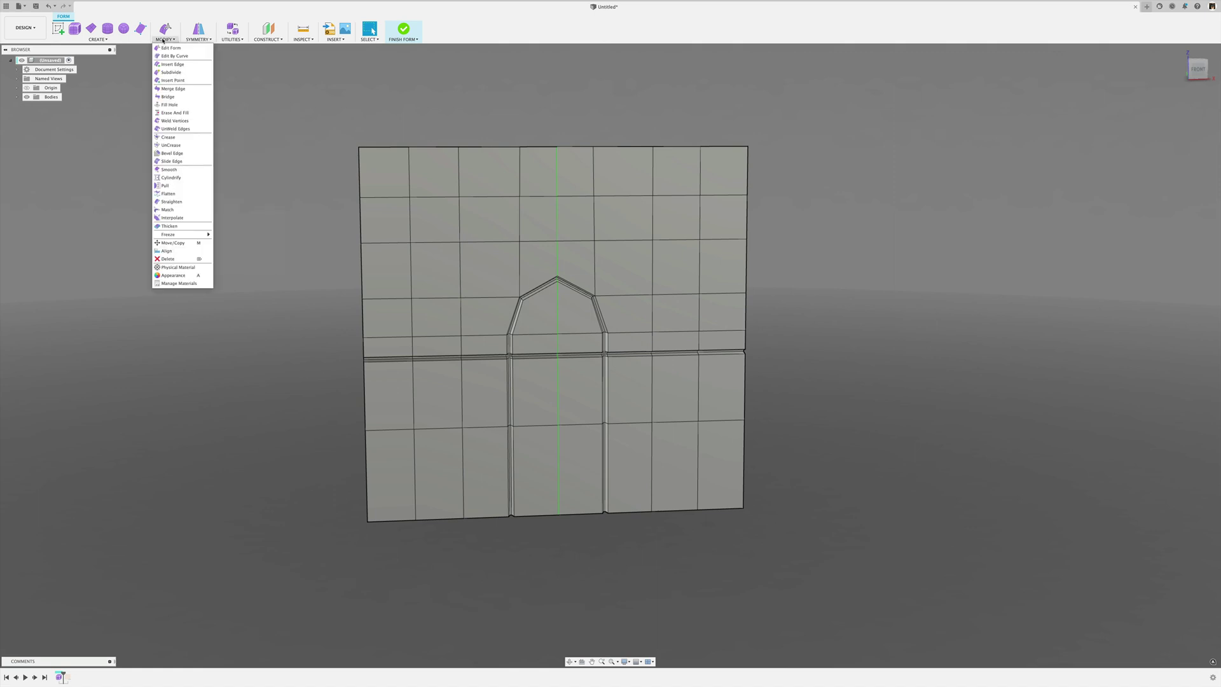
pyautogui.click(175, 120)
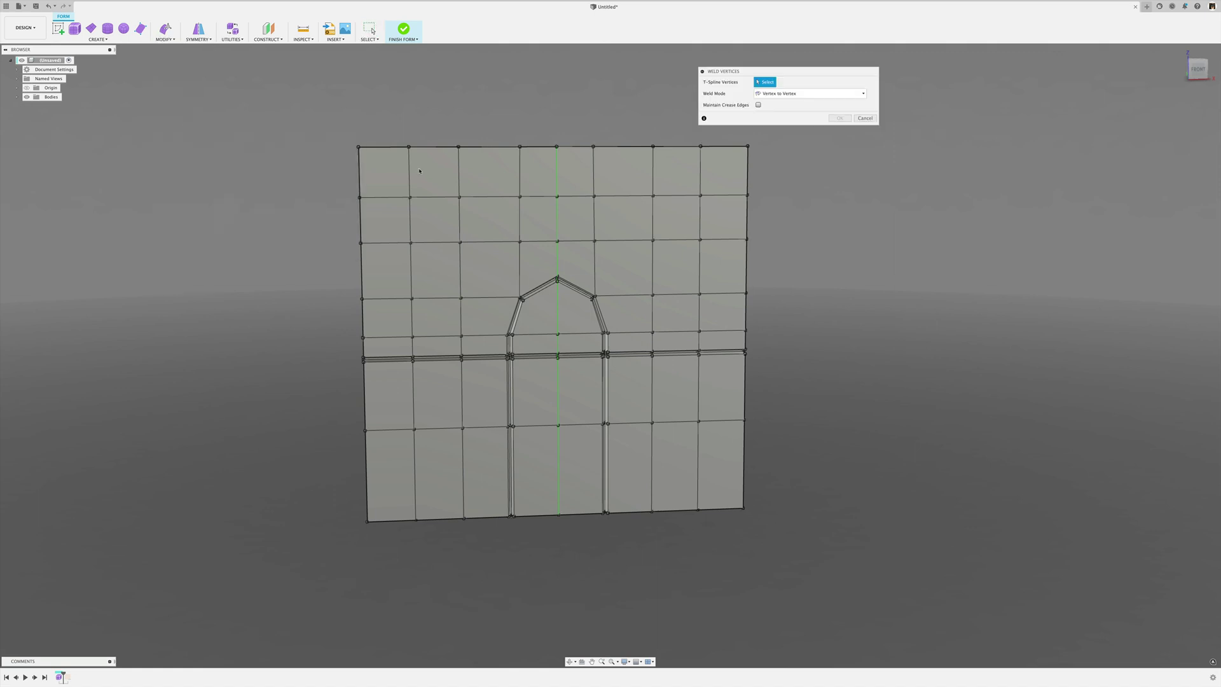
pyautogui.click(359, 147)
pyautogui.click(359, 148)
pyautogui.click(839, 118)
# Select the panel's outer boundary edge loop and start Edit Form on it
pyautogui.click(397, 449)
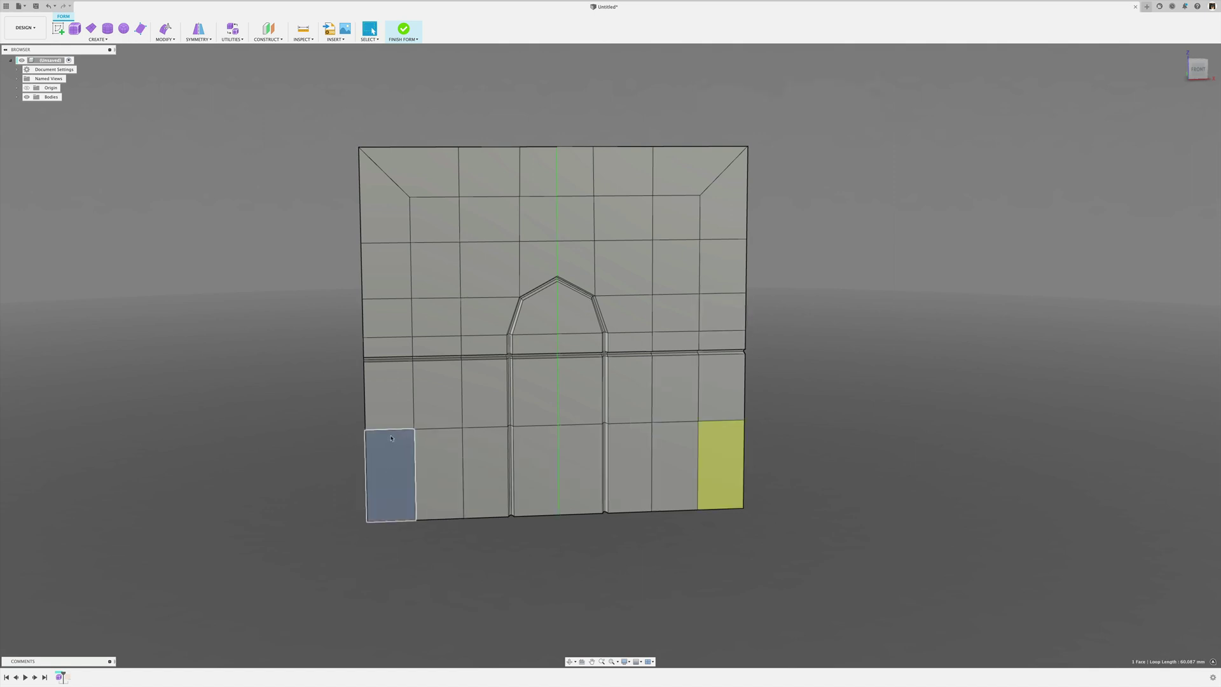
pyautogui.doubleClick(389, 394)
pyautogui.rightClick(966, 428)
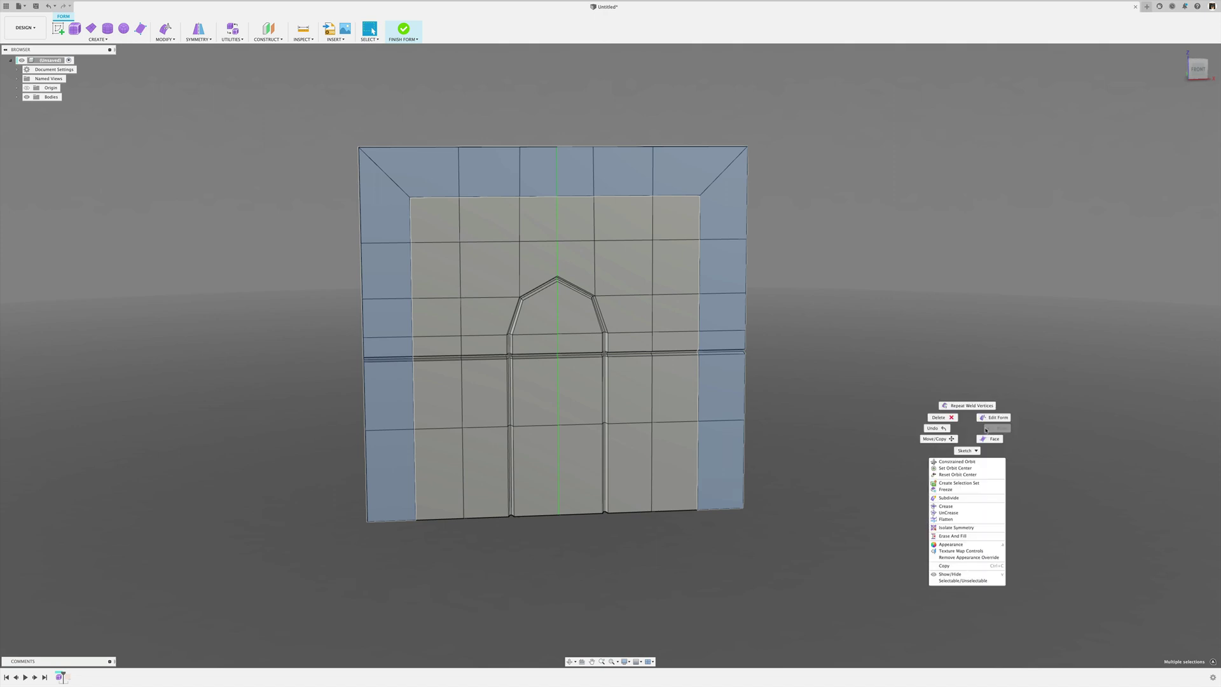
pyautogui.press('Escape')
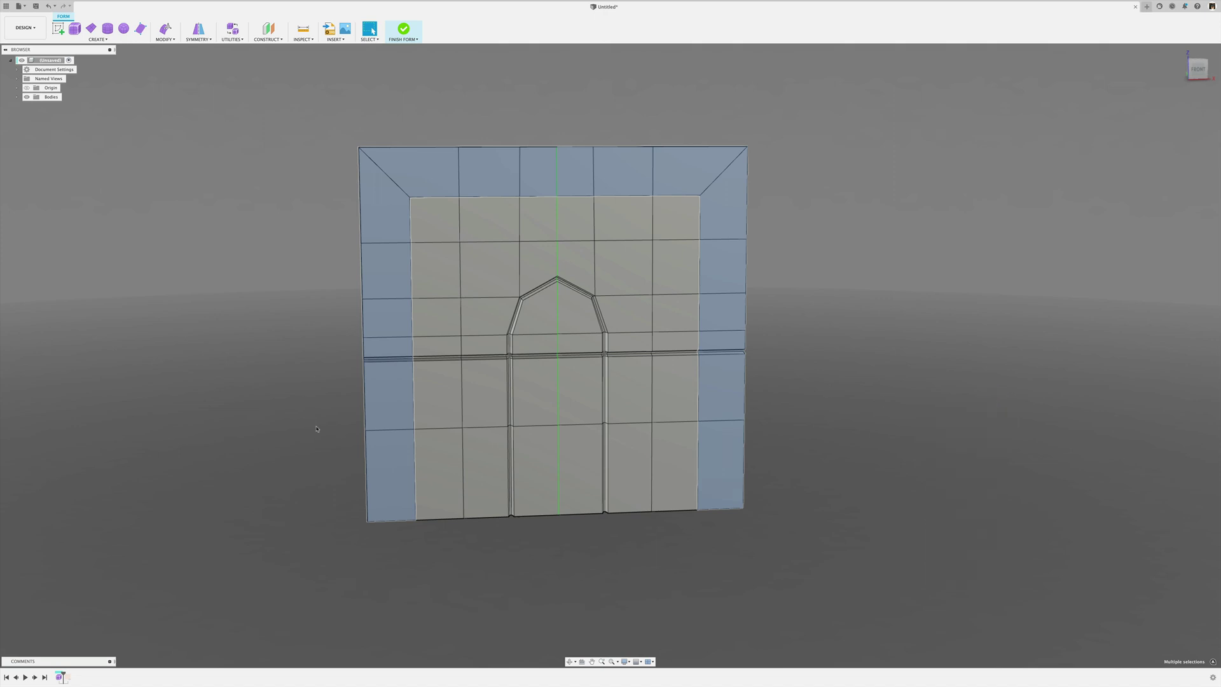
pyautogui.doubleClick(366, 456)
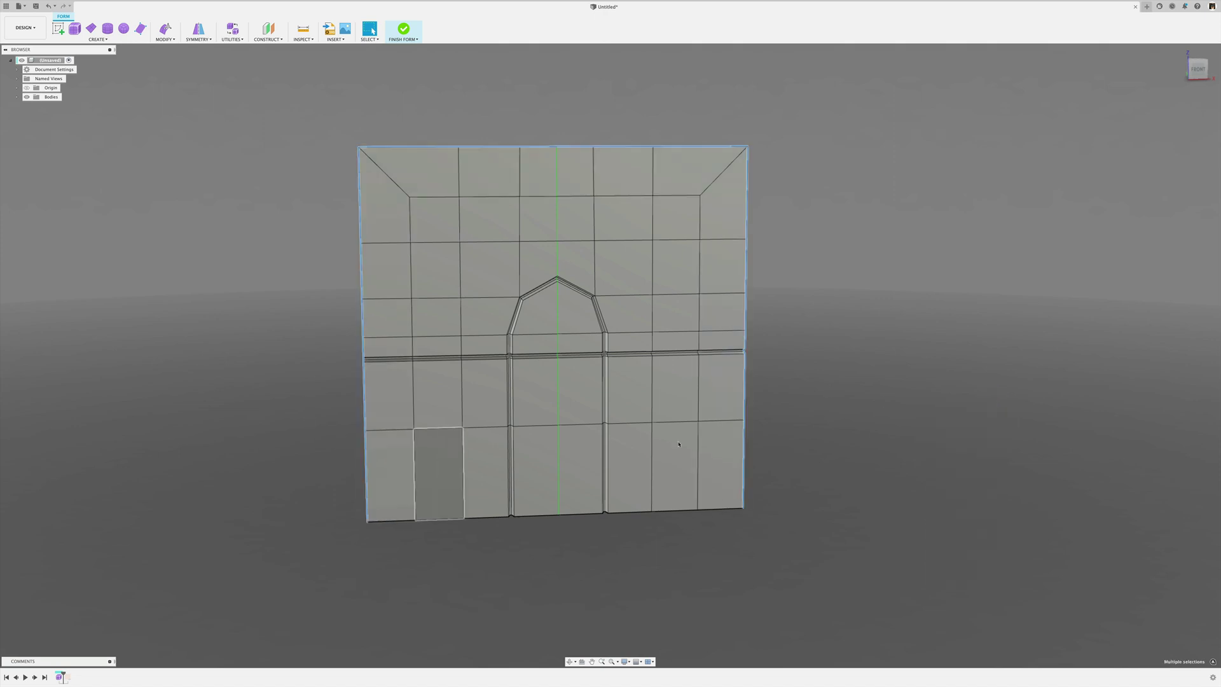
pyautogui.rightClick(960, 358)
pyautogui.click(985, 347)
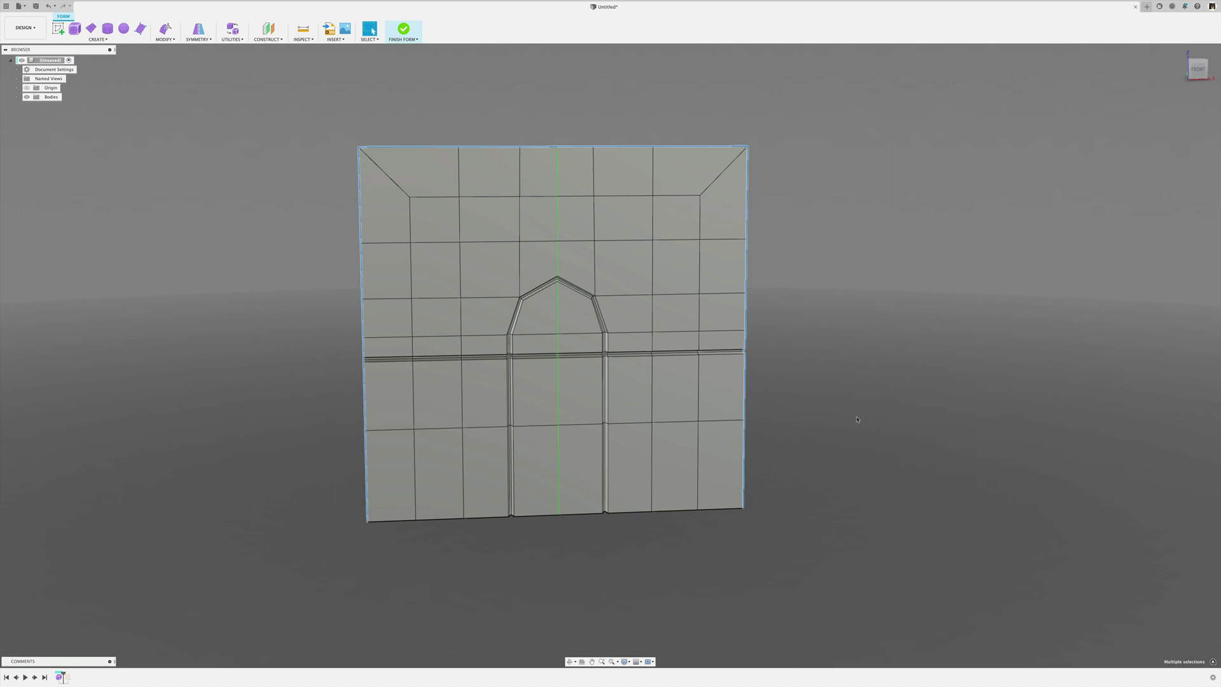
# Raise the outer left, top and right edges 3.315 mm into a rim
pyautogui.keyDown('shift'); pyautogui.moveTo(857, 420); pyautogui.dragTo(840, 347, button='middle'); pyautogui.keyUp('shift')
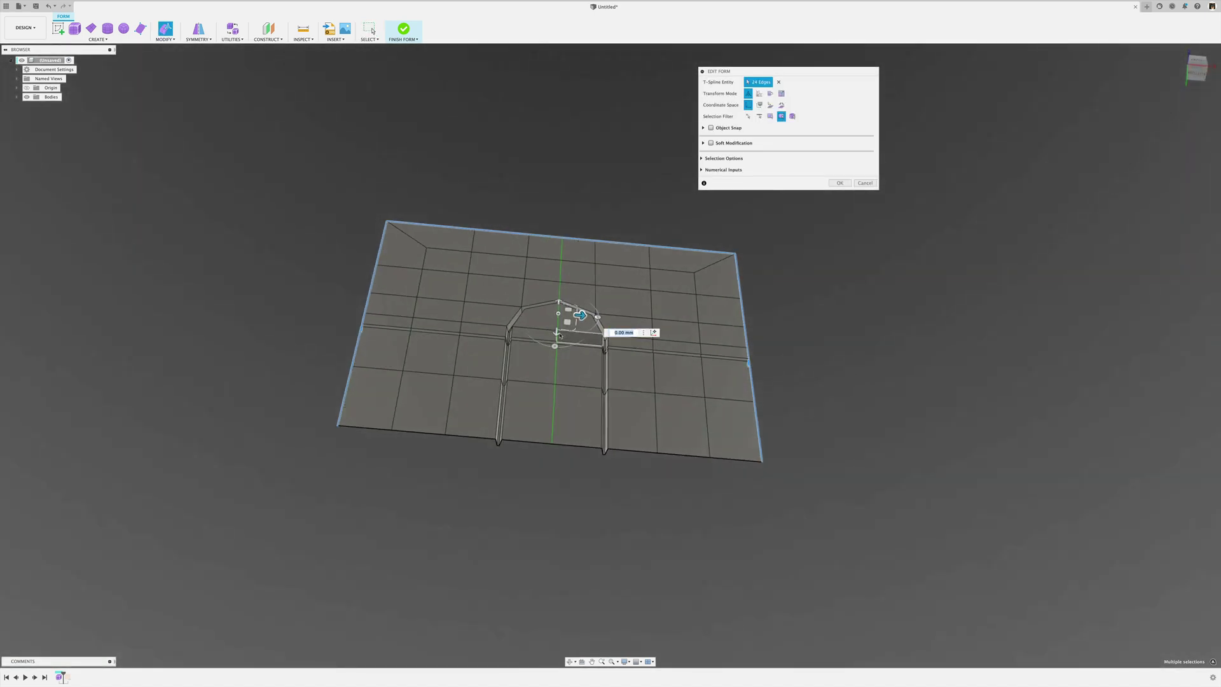
pyautogui.moveTo(557, 331); pyautogui.dragTo(583, 302)
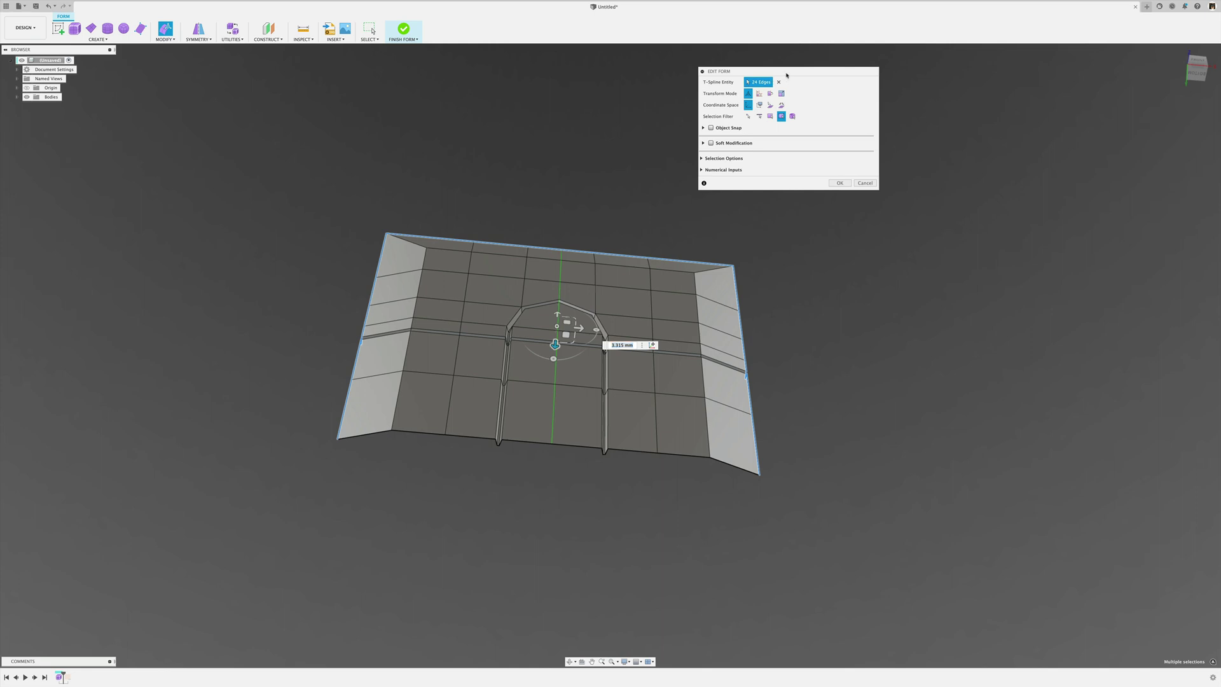
pyautogui.moveTo(786, 75); pyautogui.dragTo(858, 145)
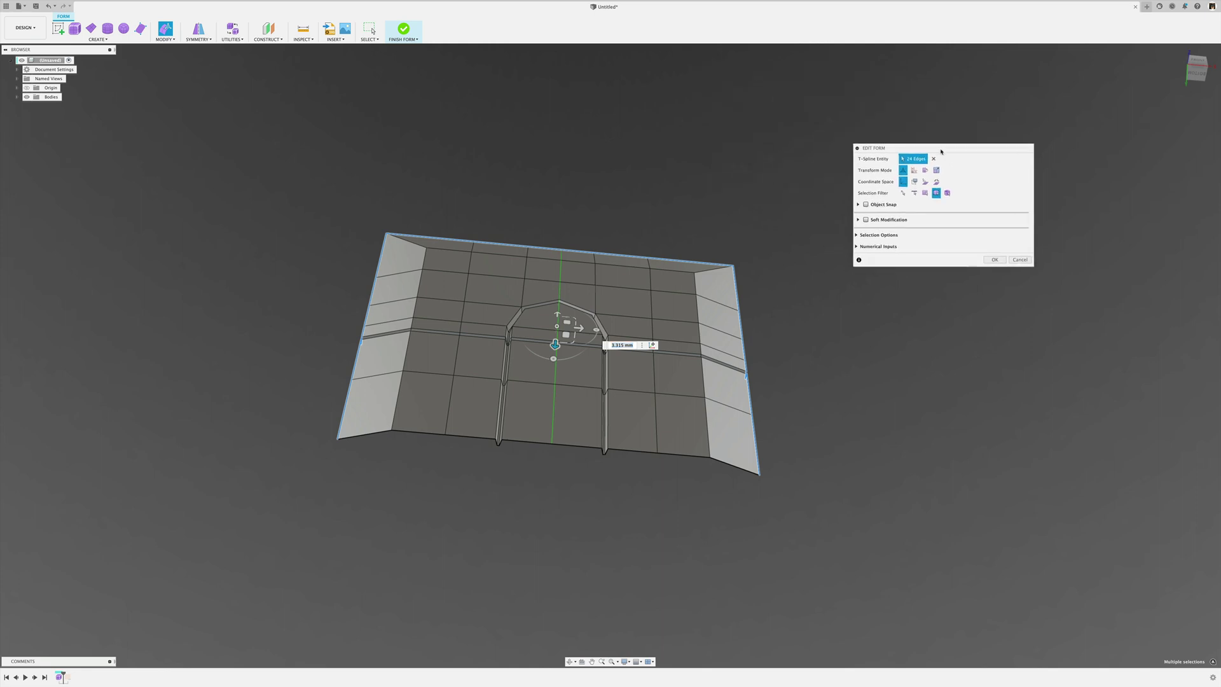
# Switch the Display Mode to Smooth and orbit to a near-level front view
pyautogui.click(856, 234)
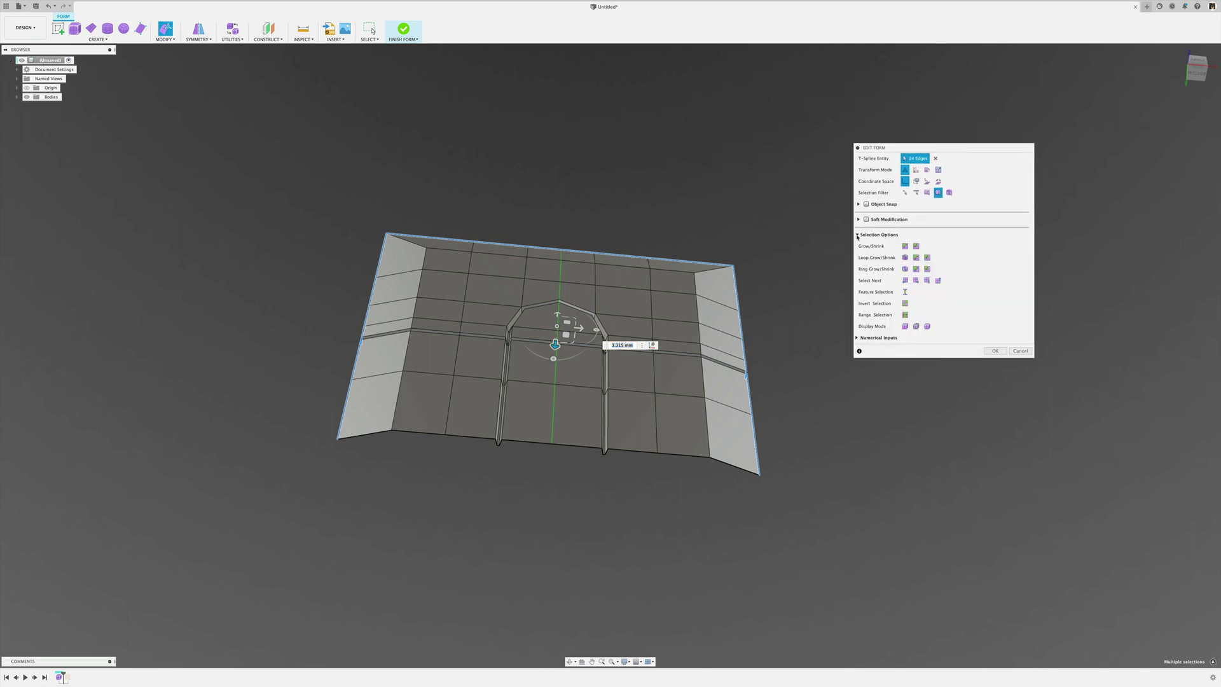
pyautogui.click(927, 325)
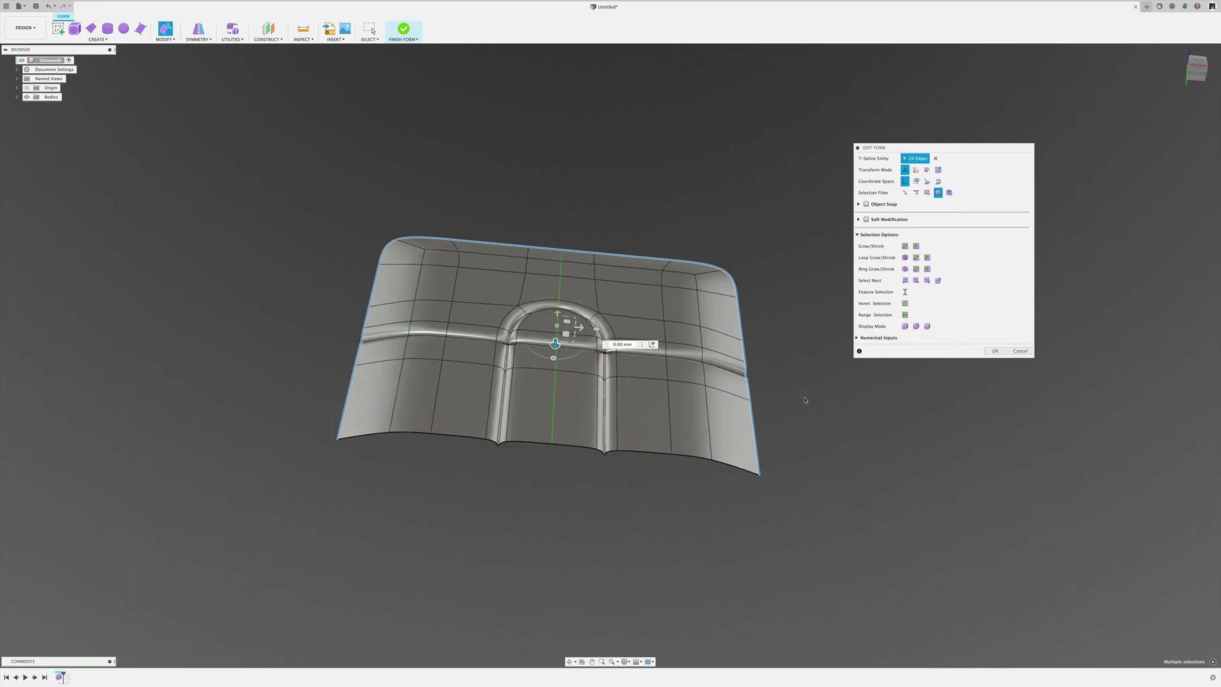
pyautogui.keyDown('shift'); pyautogui.moveTo(807, 398); pyautogui.dragTo(827, 418, button='middle'); pyautogui.keyUp('shift')
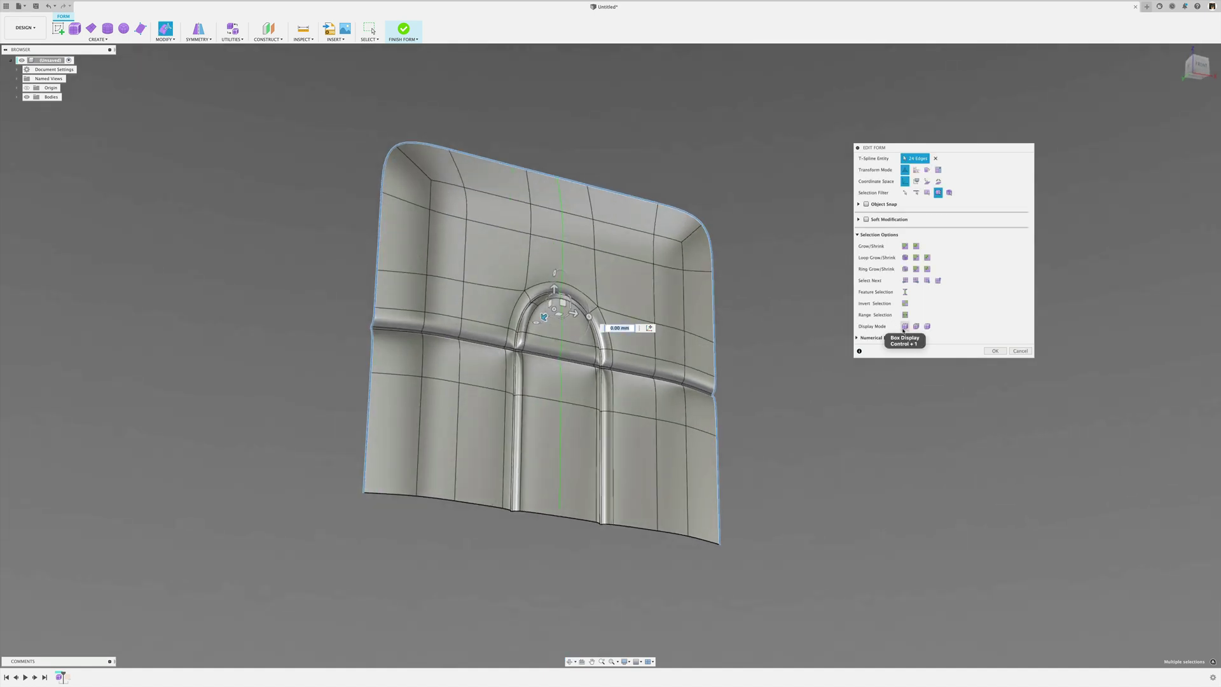
pyautogui.keyDown('shift'); pyautogui.moveTo(795, 372); pyautogui.dragTo(811, 309, button='middle'); pyautogui.keyUp('shift')
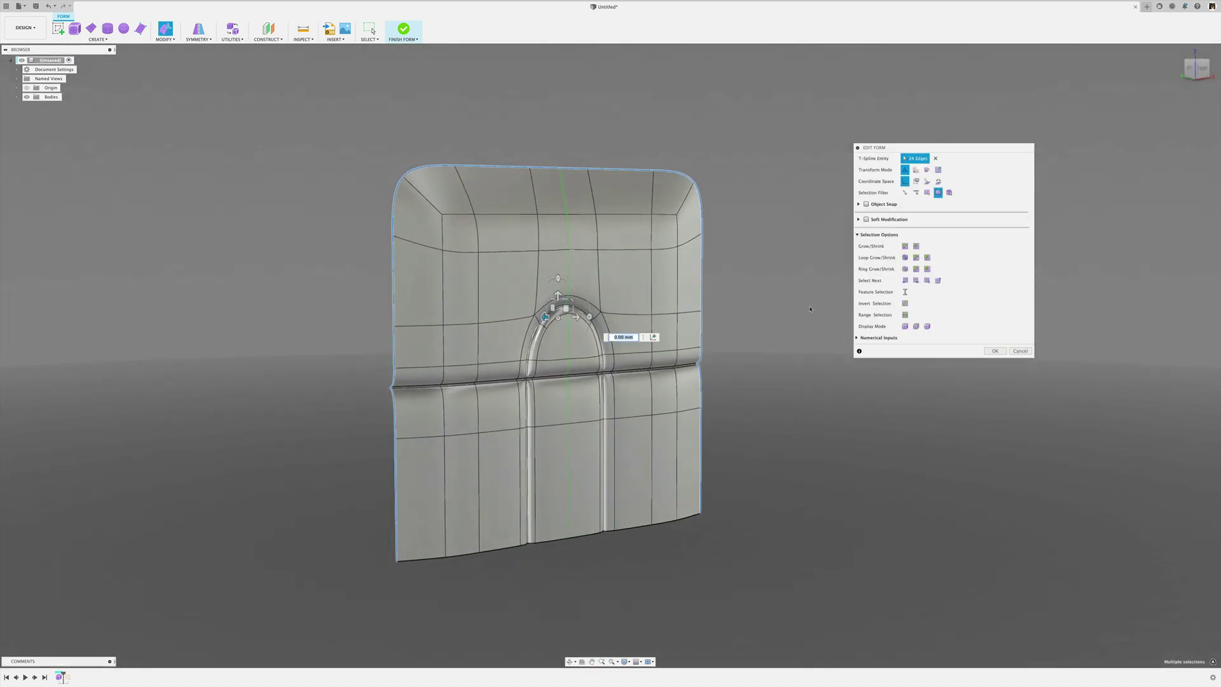
pyautogui.click(859, 220)
pyautogui.moveTo(726, 369)
pyautogui.keyDown('shift'); pyautogui.mouseDown(button='middle')
pyautogui.moveTo(742, 353)
pyautogui.moveTo(752, 371)
pyautogui.moveTo(723, 369)
pyautogui.moveTo(735, 369)
pyautogui.mouseUp(button='middle'); pyautogui.keyUp('shift')
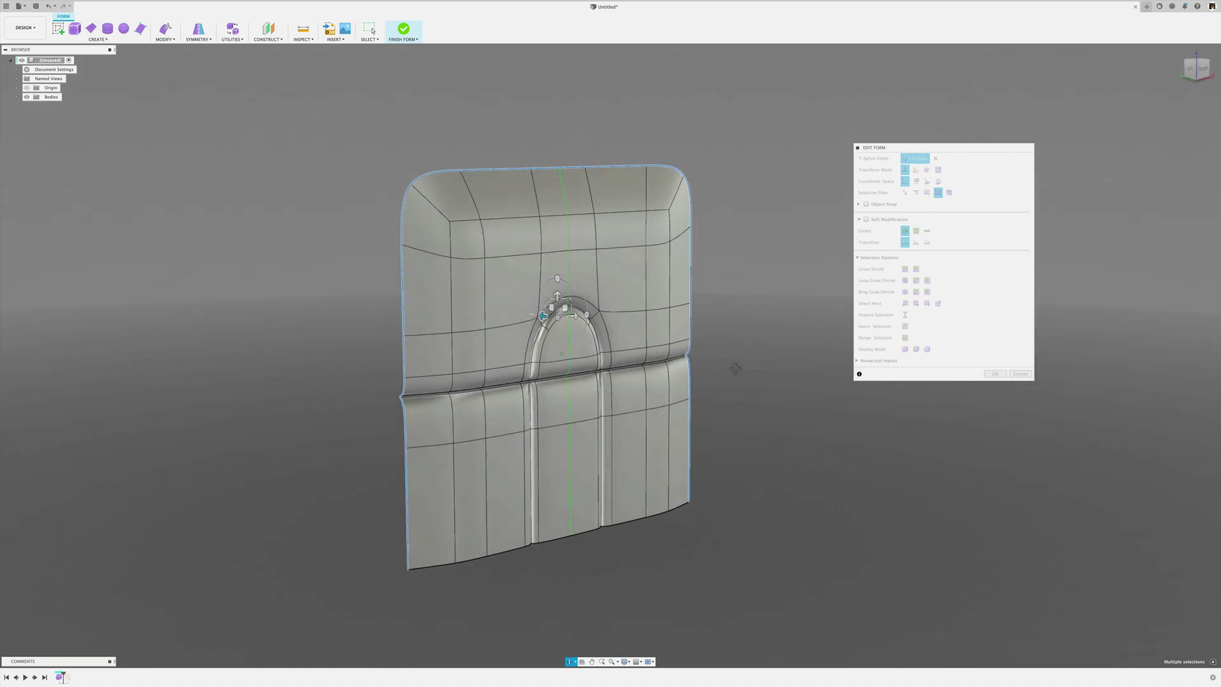
# Select the lower channel face, the arch face, a groove strip and the faces around the groove
pyautogui.click(548, 531)
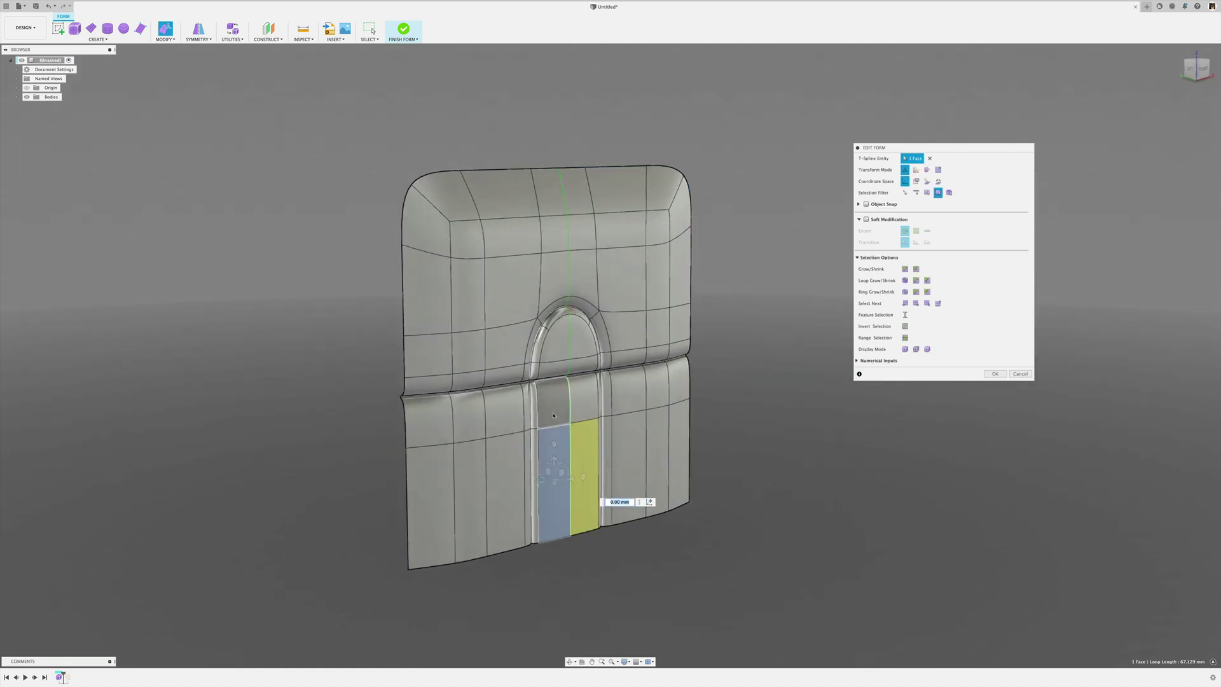
pyautogui.keyDown('shift'); pyautogui.click(555, 368); pyautogui.keyUp('shift')
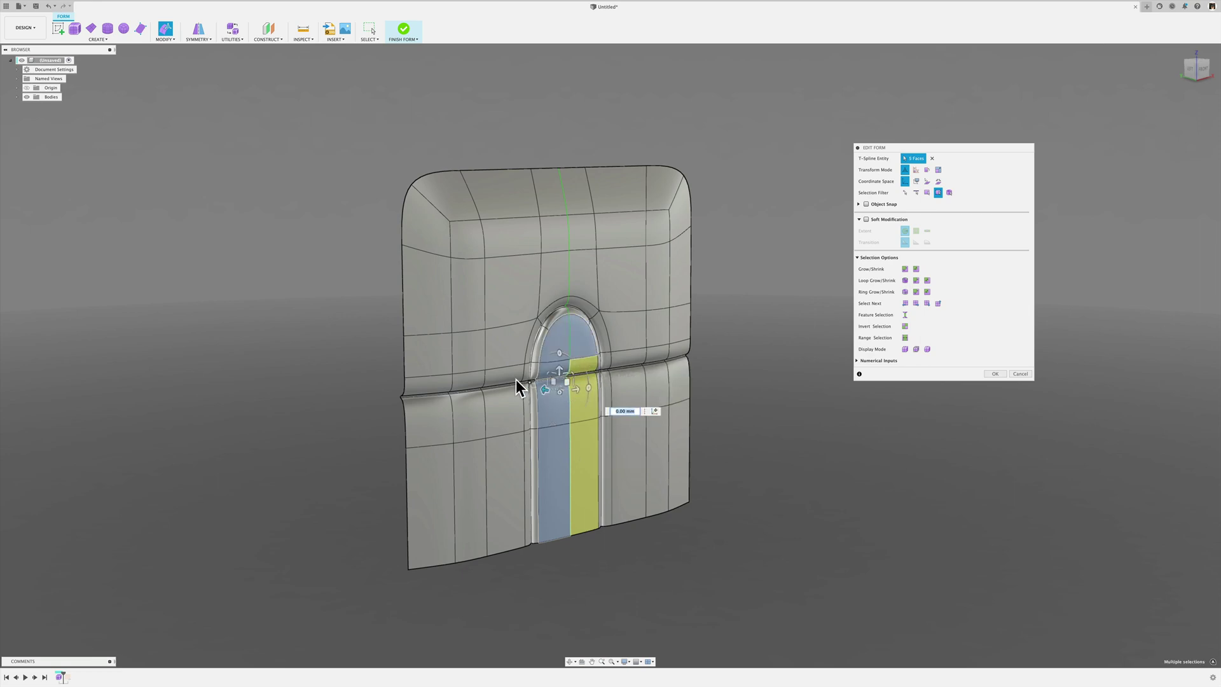
pyautogui.scroll(-3, 516, 379)
pyautogui.scroll(8, 537, 378)
pyautogui.scroll(3, 540, 378)
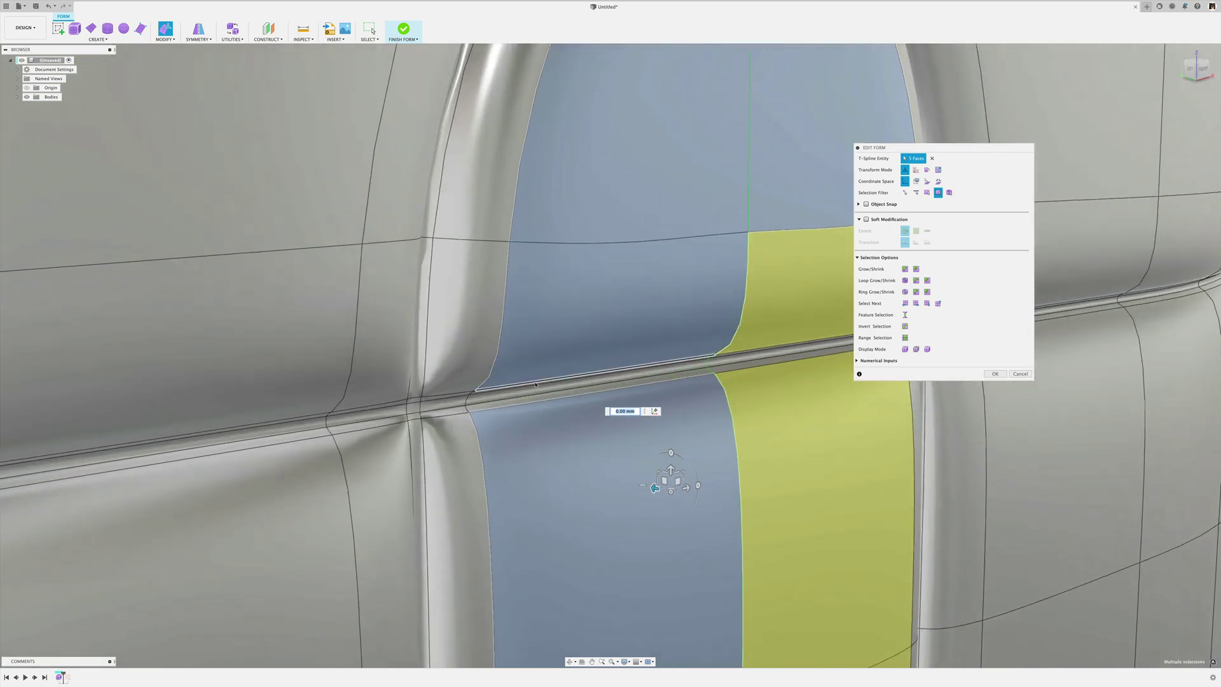
pyautogui.click(537, 390)
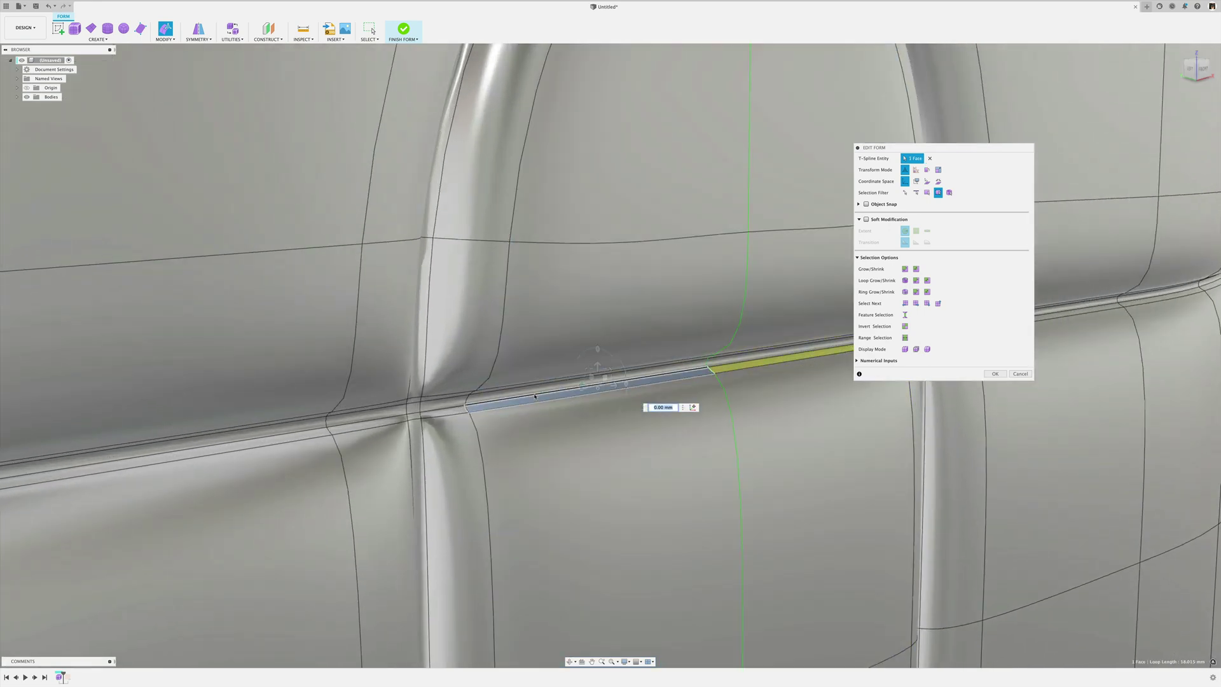
pyautogui.click(567, 213)
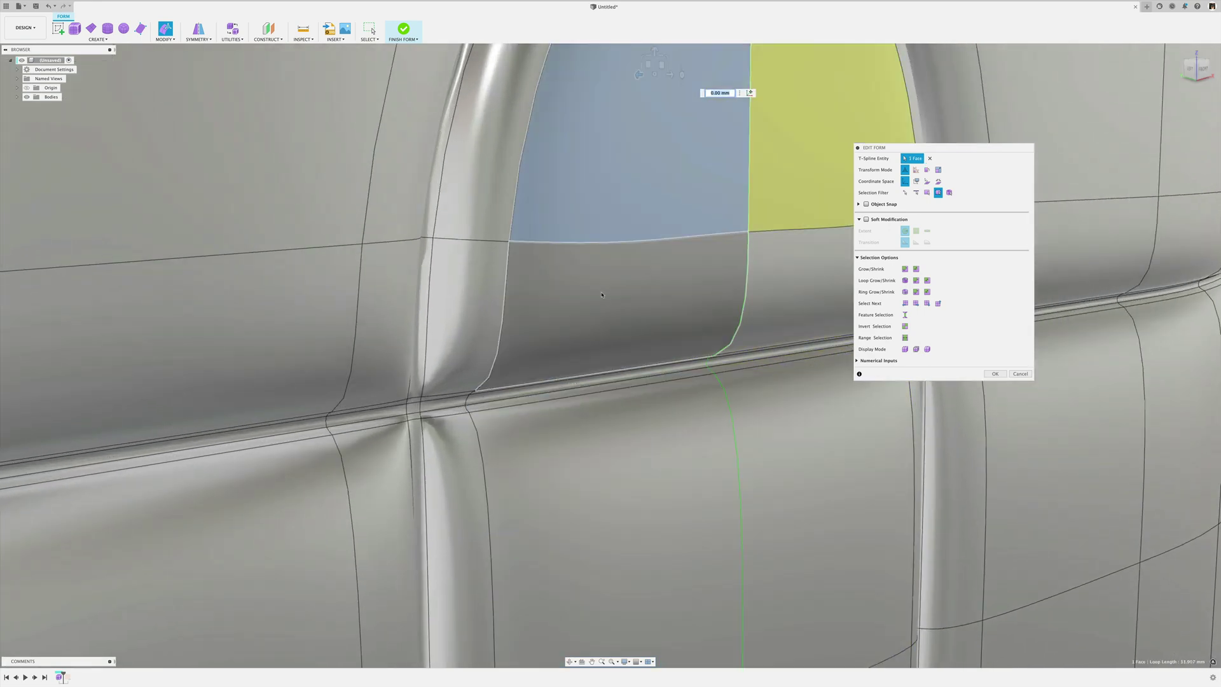
pyautogui.keyDown('shift'); pyautogui.click(576, 286); pyautogui.keyUp('shift')
# Add the groove strip faces, lower groove edge, face below and lower arch channel face
pyautogui.keyDown('shift'); pyautogui.moveTo(594, 399); pyautogui.dragTo(584, 422, button='middle'); pyautogui.keyUp('shift')
pyautogui.scroll(-2, 587, 390)
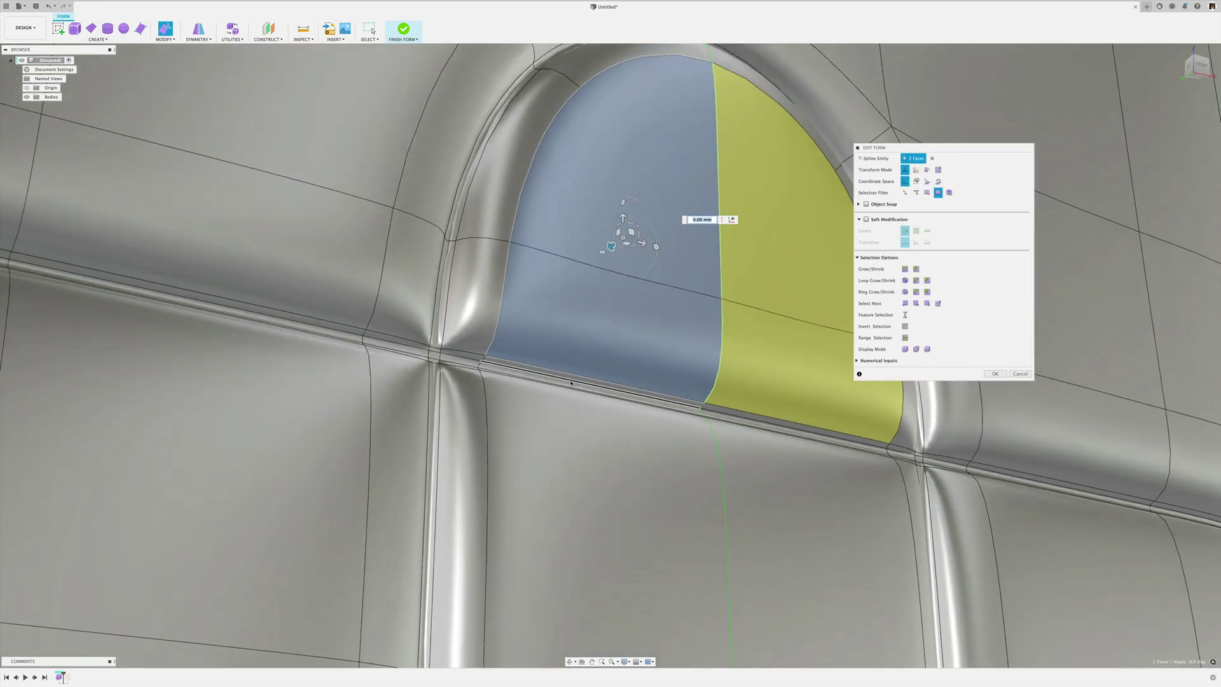
pyautogui.scroll(4, 575, 384)
pyautogui.keyDown('shift'); pyautogui.click(568, 375); pyautogui.keyUp('shift')
pyautogui.keyDown('shift'); pyautogui.click(565, 385); pyautogui.keyUp('shift')
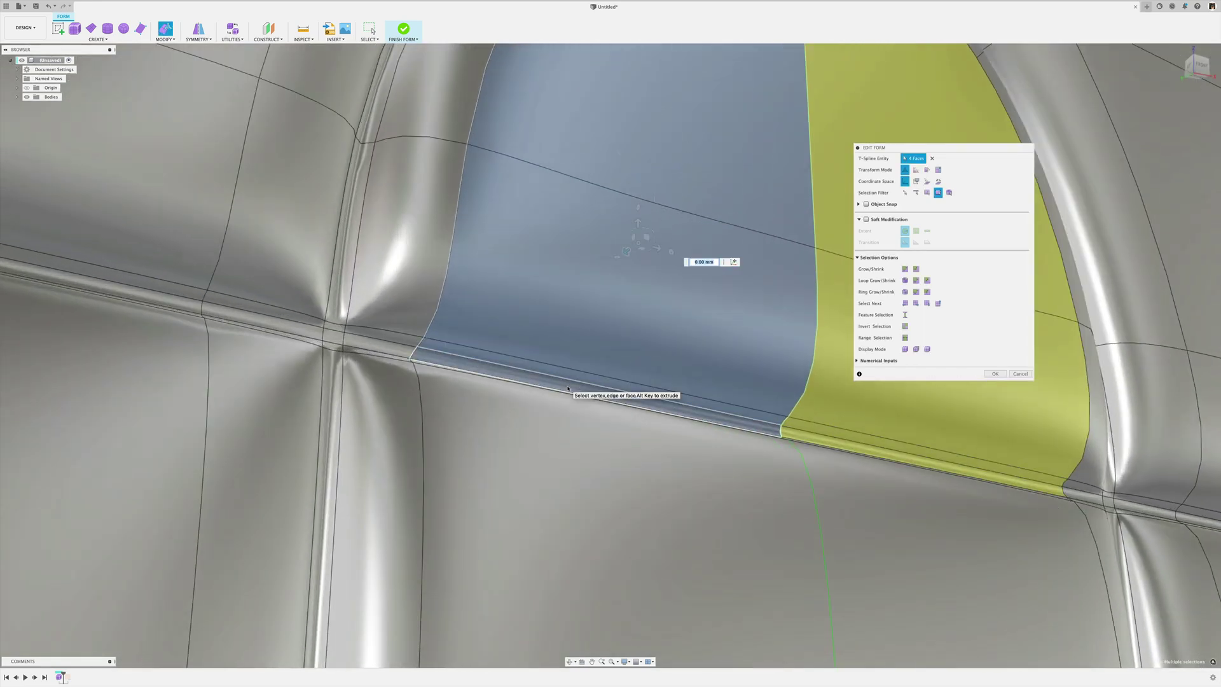
pyautogui.keyDown('shift'); pyautogui.moveTo(565, 387); pyautogui.dragTo(565, 403, button='middle'); pyautogui.keyUp('shift')
pyautogui.keyDown('shift'); pyautogui.click(567, 401); pyautogui.keyUp('shift')
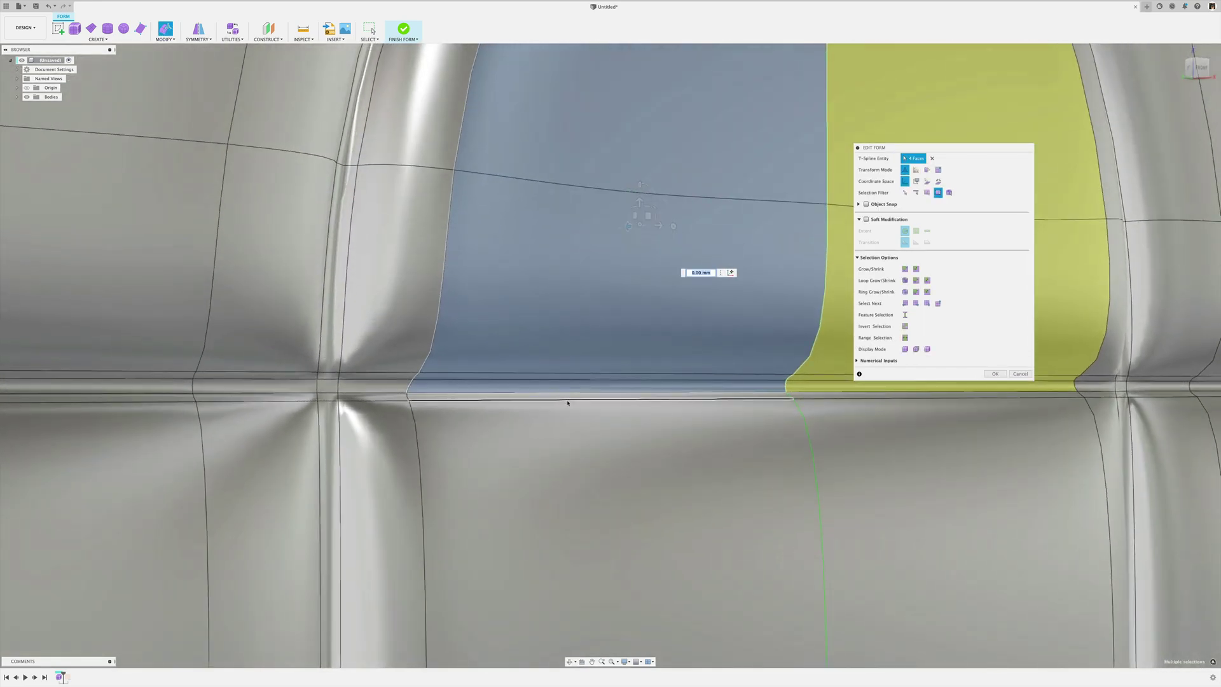
pyautogui.keyDown('shift'); pyautogui.click(569, 423); pyautogui.keyUp('shift')
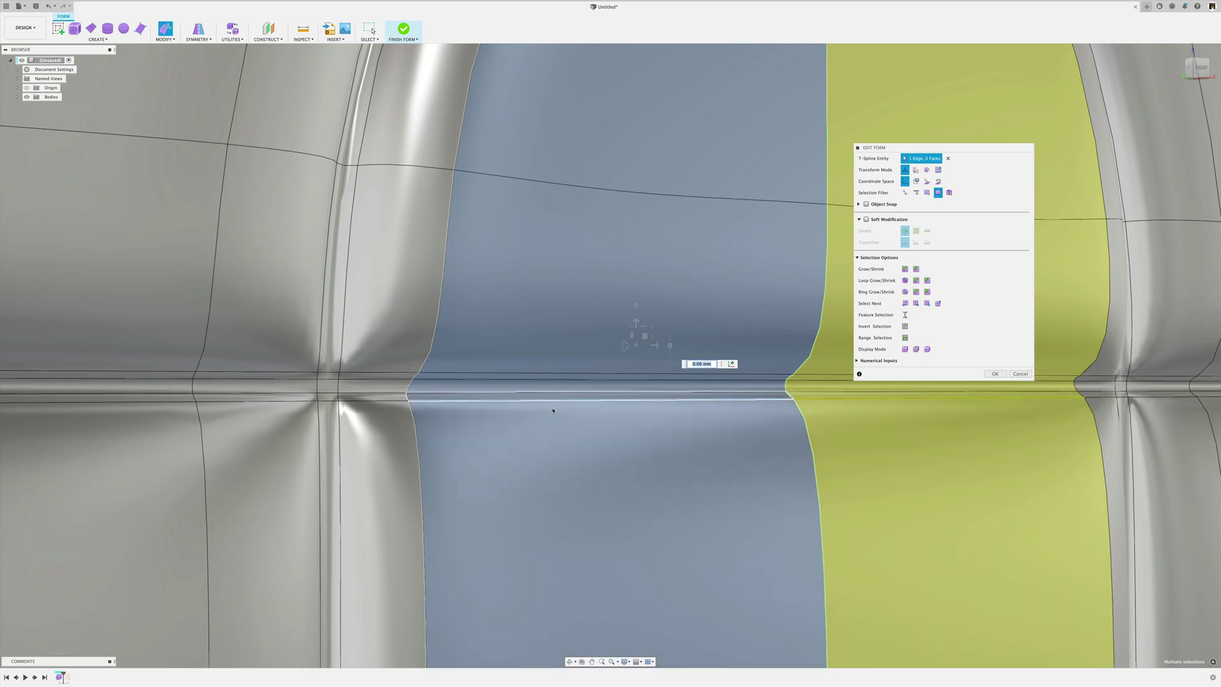
pyautogui.scroll(1, 553, 412)
pyautogui.scroll(-6, 553, 413)
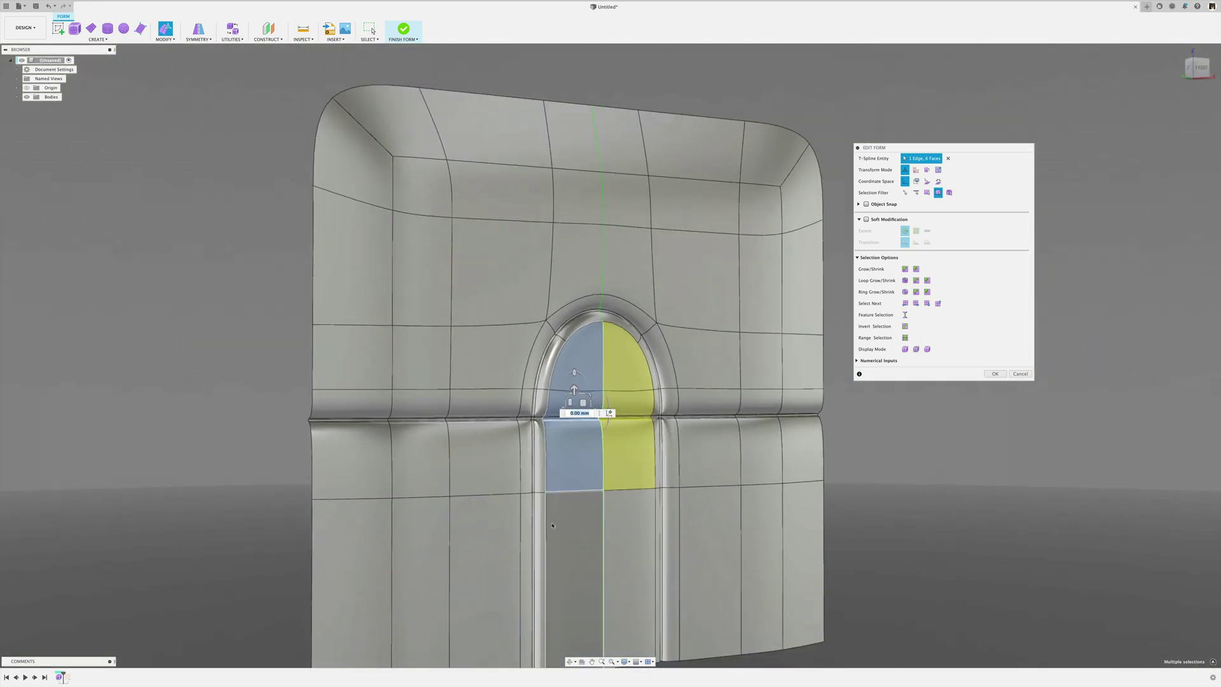
pyautogui.keyDown('shift'); pyautogui.click(556, 534); pyautogui.keyUp('shift')
pyautogui.moveTo(588, 547); pyautogui.dragTo(651, 500, button='middle')
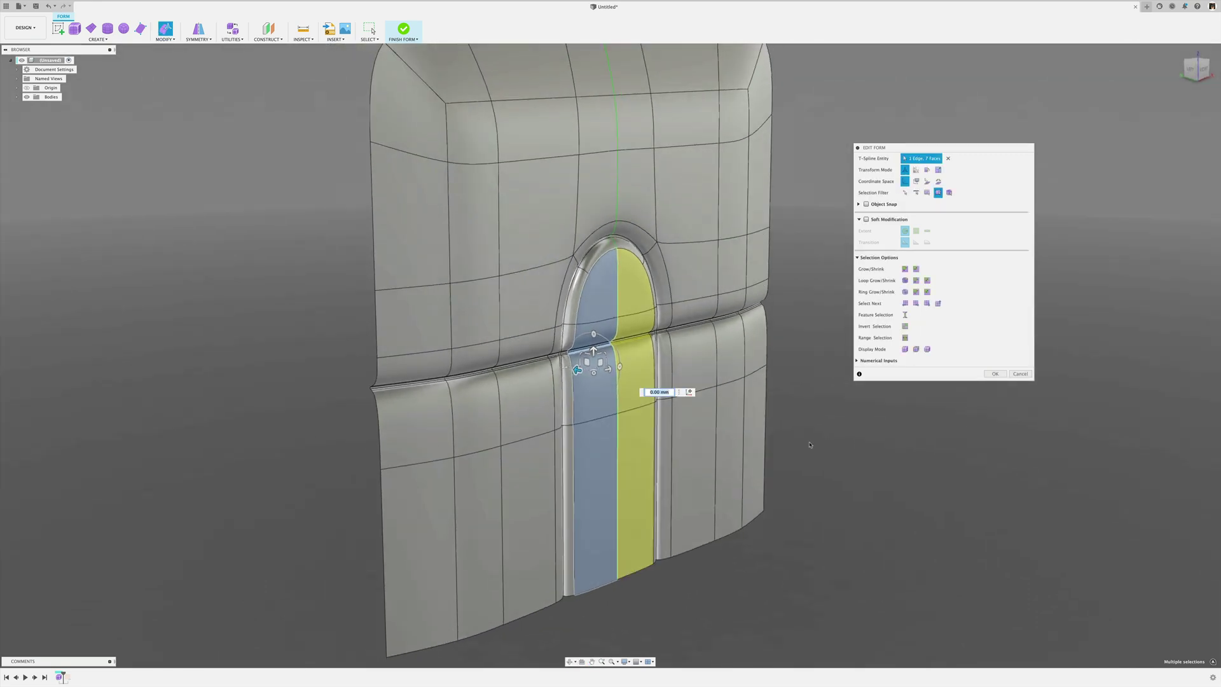
# Turn on Soft Modification and drag the falloff distance out to about 18.84 mm
pyautogui.scroll(-3, 810, 445)
pyautogui.keyDown('shift'); pyautogui.moveTo(811, 445); pyautogui.dragTo(848, 417, button='middle'); pyautogui.keyUp('shift')
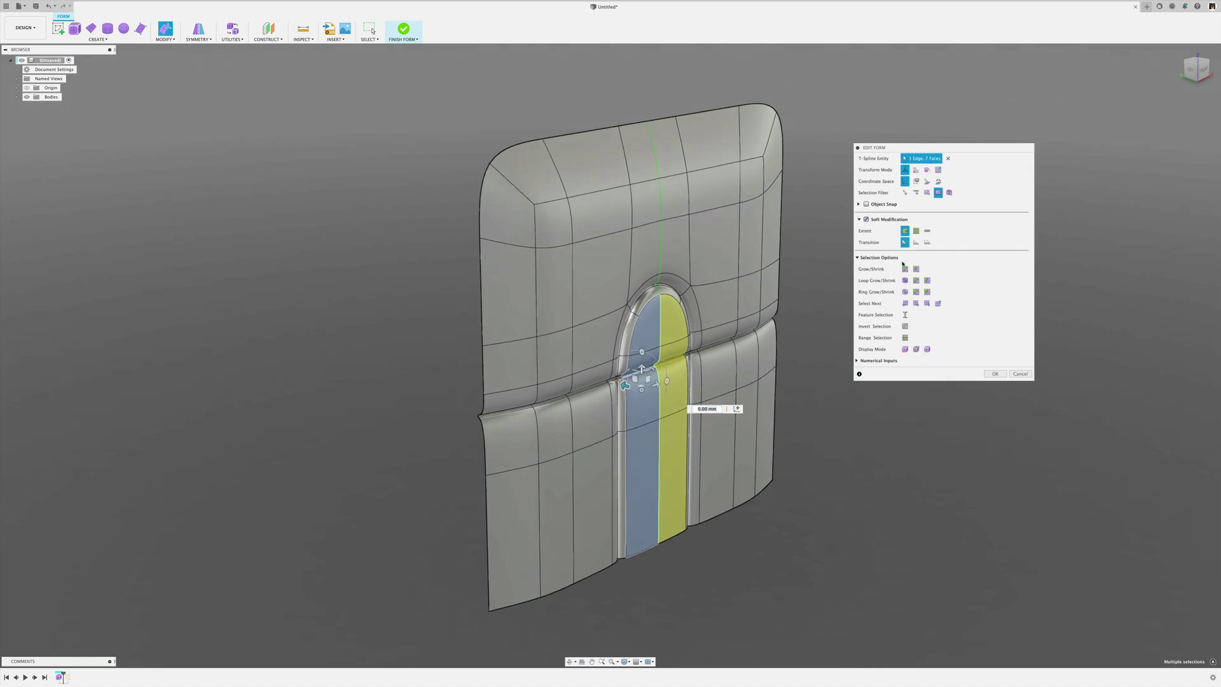
pyautogui.moveTo(792, 400); pyautogui.dragTo(774, 402, button='middle')
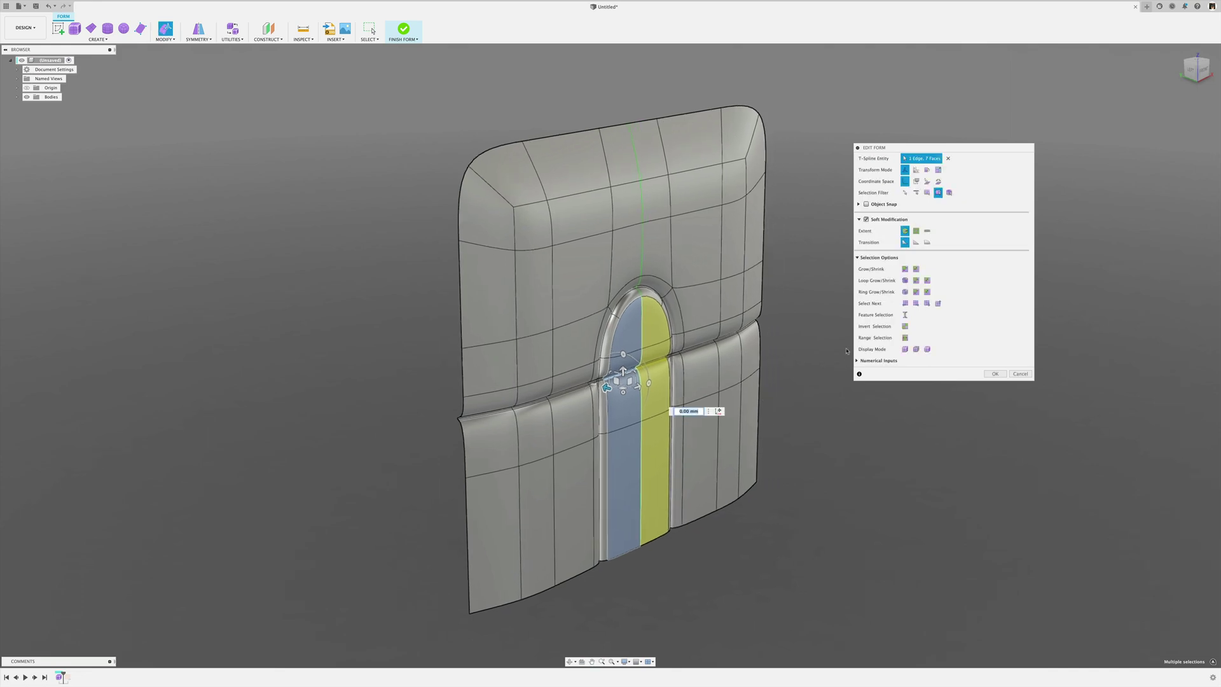
pyautogui.moveTo(843, 354)
pyautogui.keyDown('shift'); pyautogui.mouseDown(button='middle')
pyautogui.moveTo(799, 348)
pyautogui.moveTo(793, 301)
pyautogui.moveTo(799, 333)
pyautogui.moveTo(825, 339)
pyautogui.mouseUp(button='middle'); pyautogui.keyUp('shift')
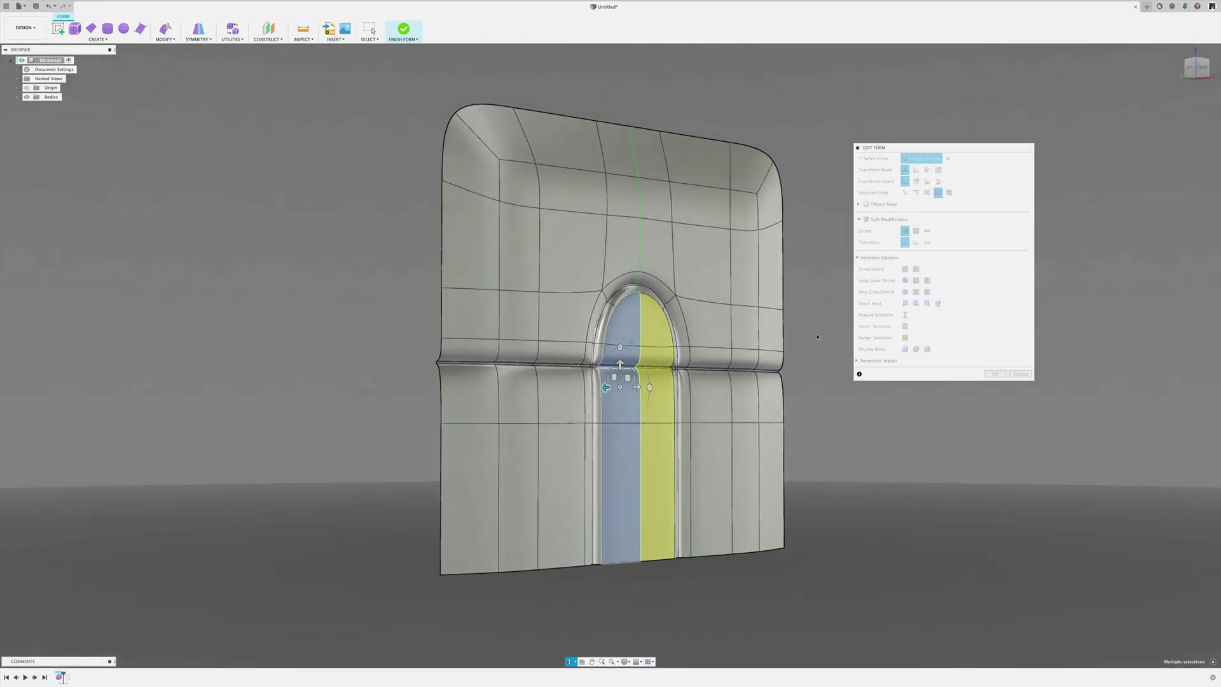
pyautogui.click(866, 220)
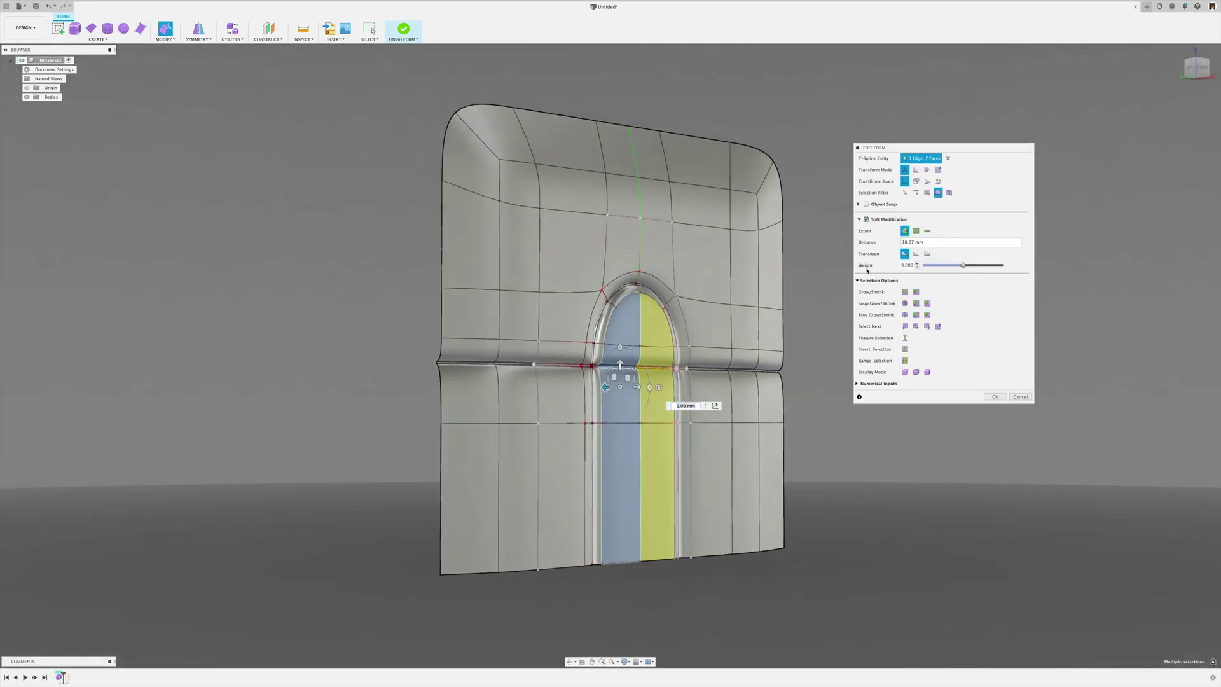
pyautogui.keyDown('shift'); pyautogui.moveTo(818, 395); pyautogui.dragTo(828, 402, button='middle'); pyautogui.keyUp('shift')
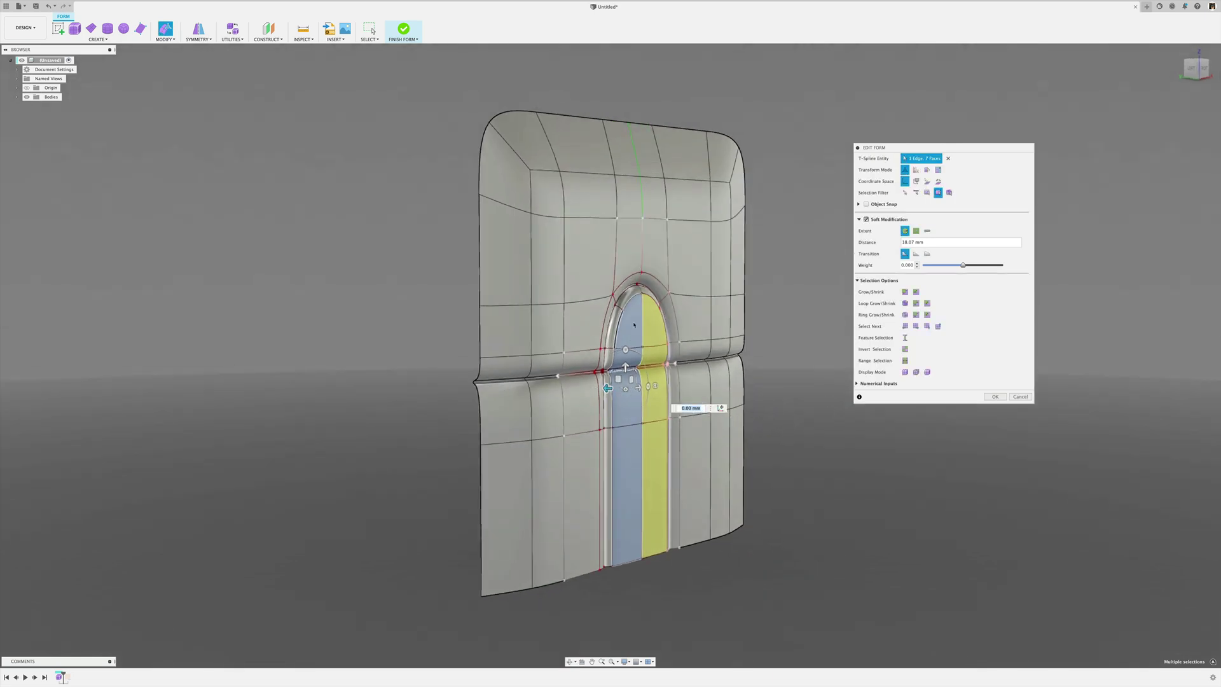
pyautogui.keyDown('shift'); pyautogui.moveTo(789, 416); pyautogui.dragTo(696, 384, button='middle'); pyautogui.keyUp('shift')
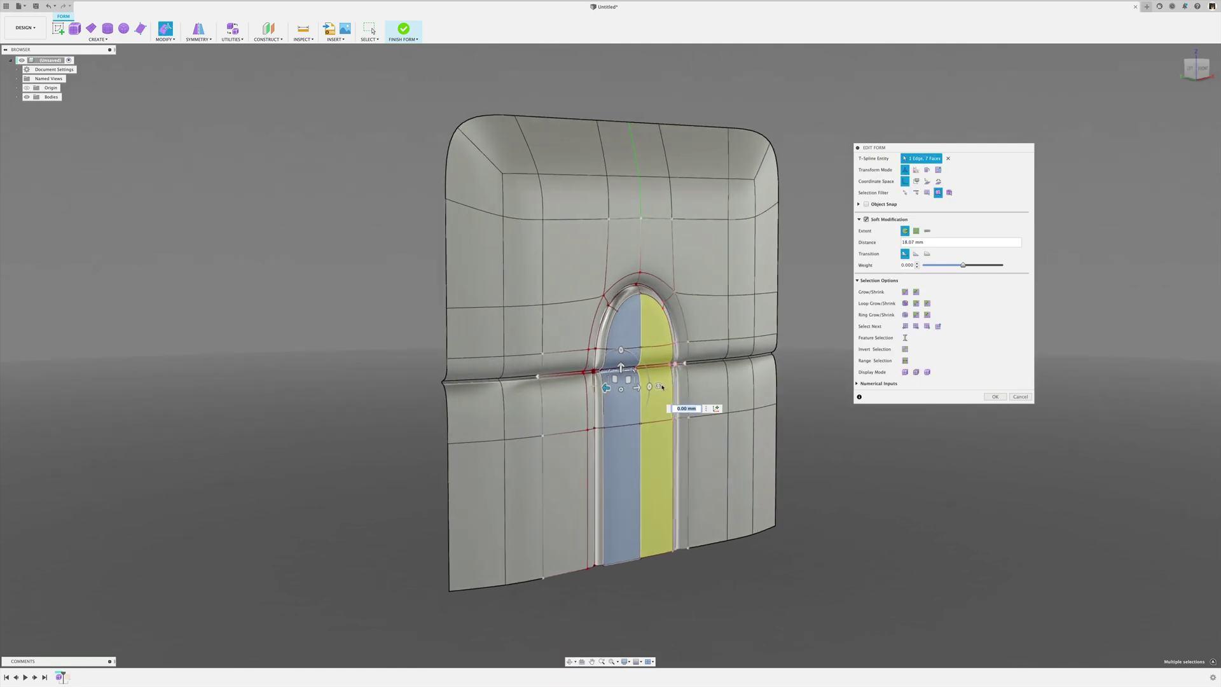
pyautogui.moveTo(658, 386); pyautogui.dragTo(659, 386)
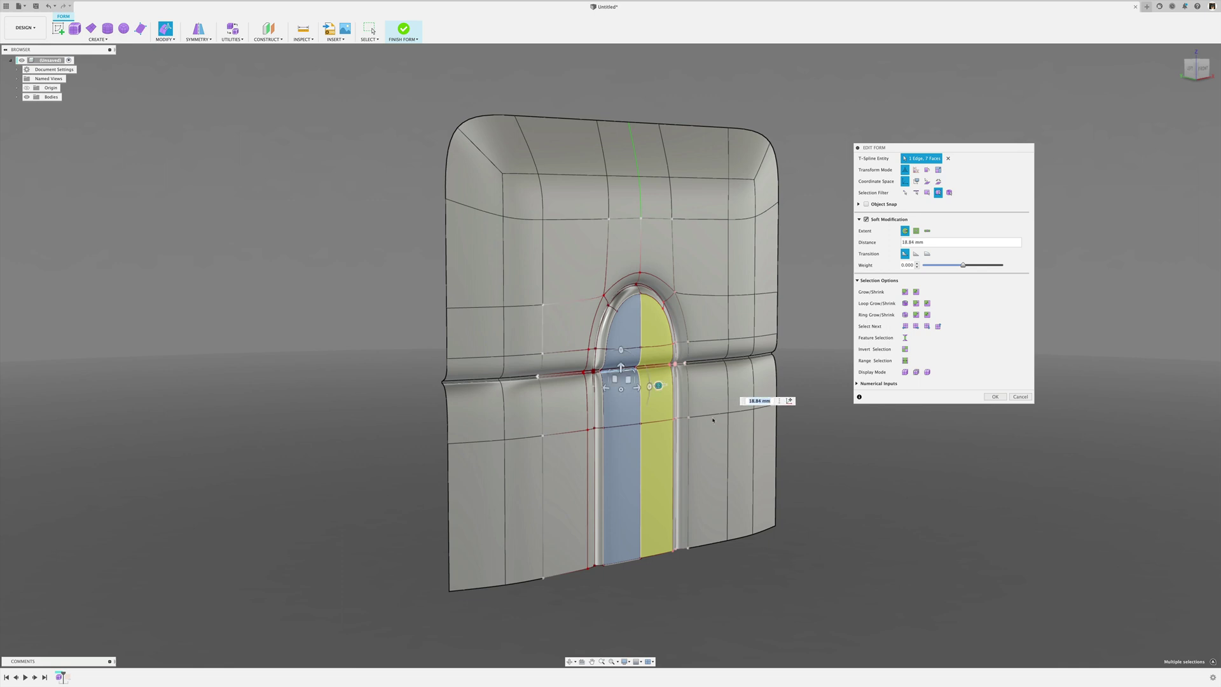
pyautogui.keyDown('shift'); pyautogui.moveTo(714, 420); pyautogui.dragTo(649, 397, button='middle'); pyautogui.keyUp('shift')
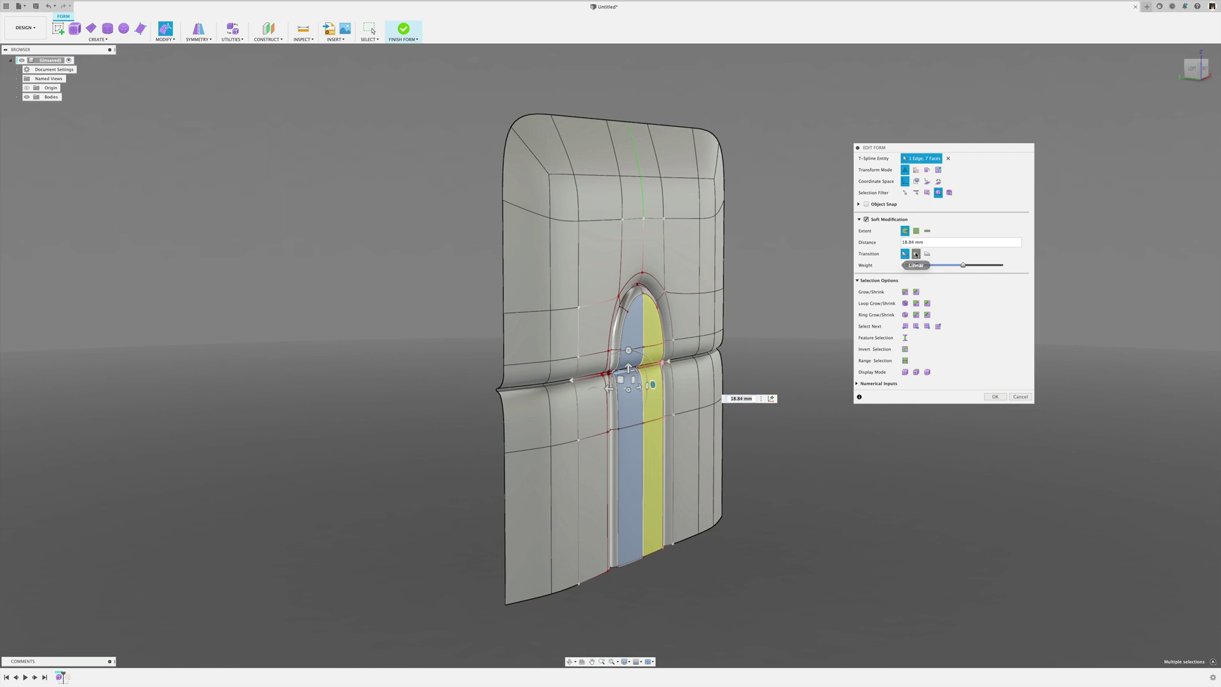
# Set the soft falloff Transition to Linear, then Bulge, and nudge the arch strip
pyautogui.click(916, 255)
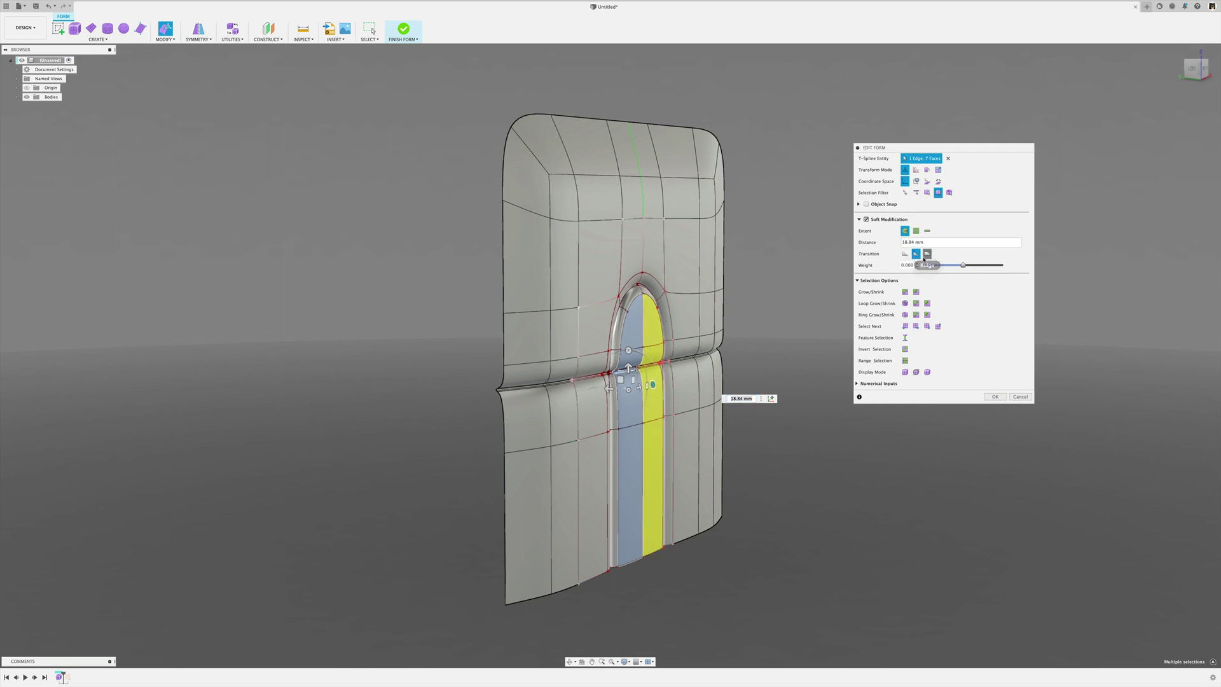
pyautogui.click(927, 254)
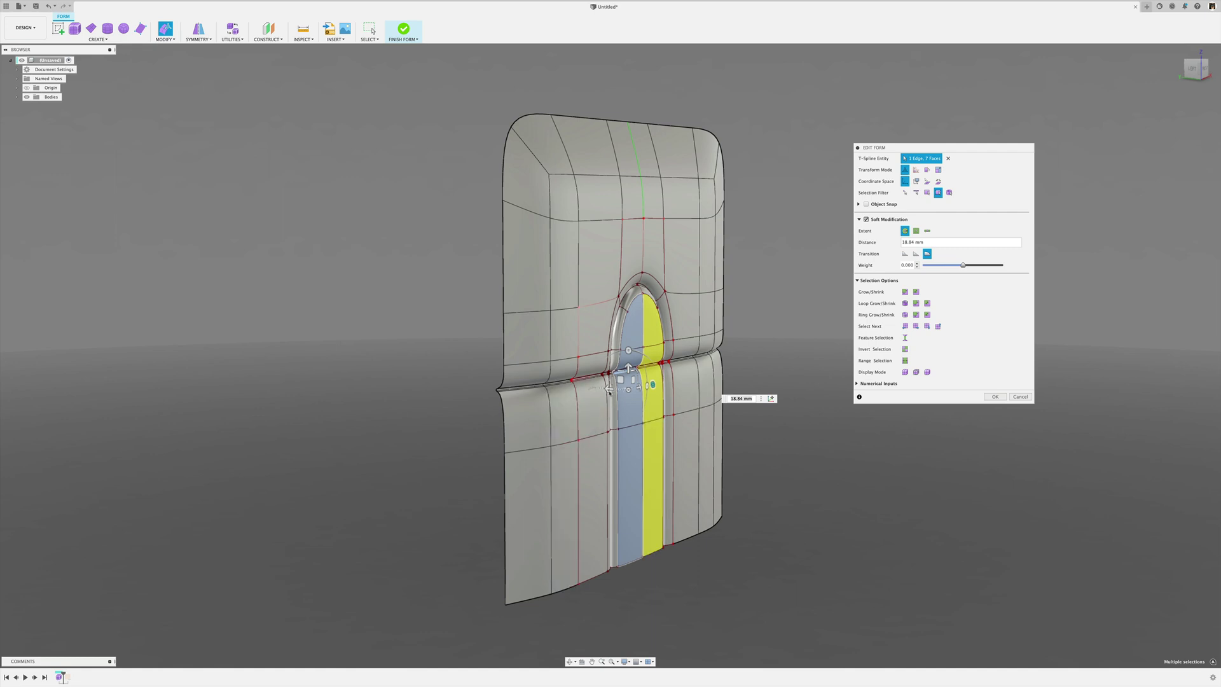
pyautogui.moveTo(610, 391); pyautogui.dragTo(616, 388)
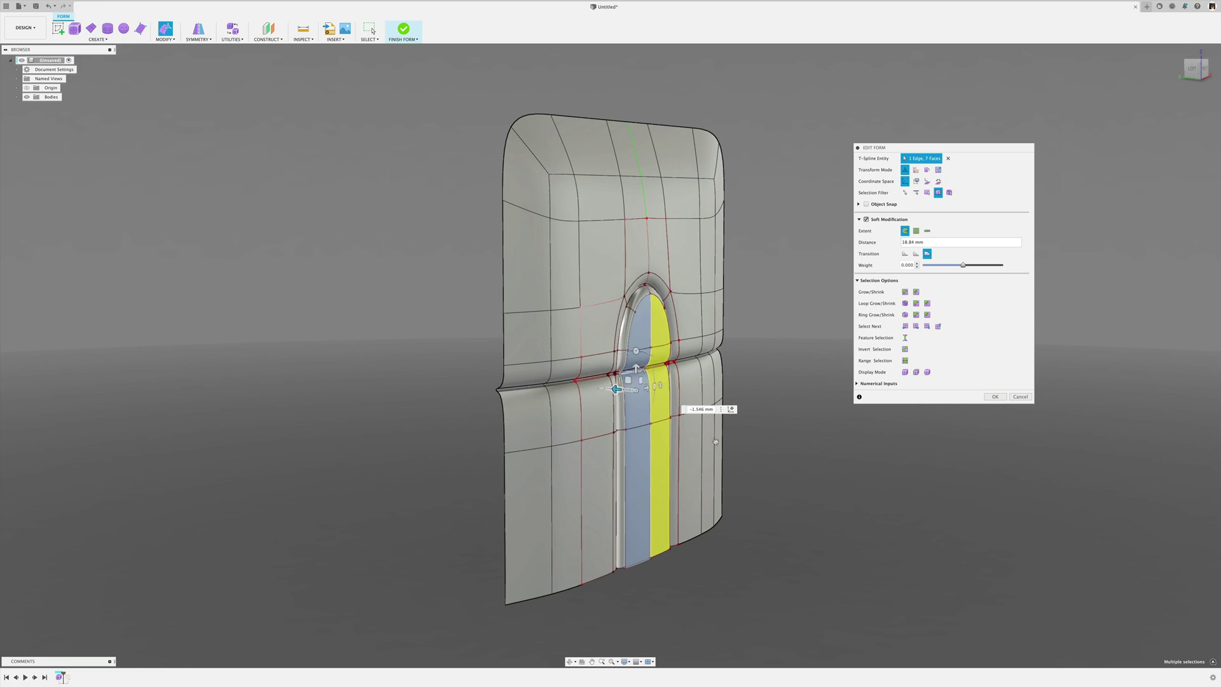
pyautogui.keyDown('shift'); pyautogui.moveTo(716, 441); pyautogui.dragTo(723, 469, button='middle'); pyautogui.keyUp('shift')
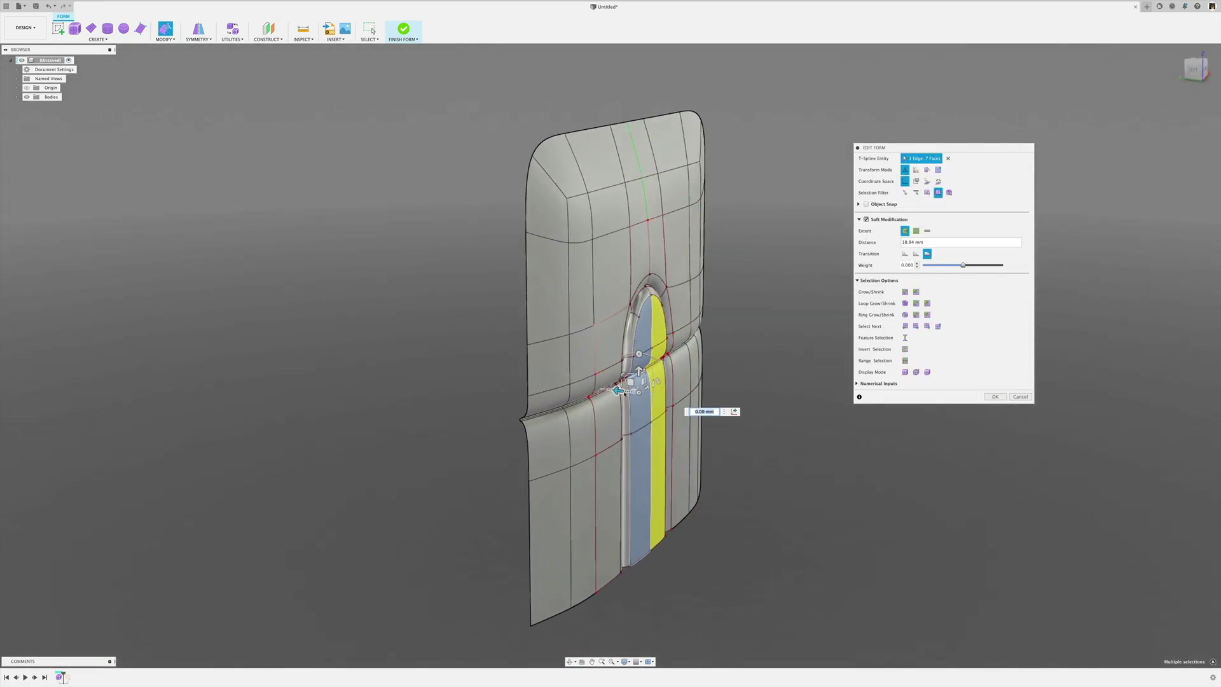
pyautogui.keyDown('shift'); pyautogui.moveTo(703, 432); pyautogui.dragTo(893, 441, button='middle'); pyautogui.keyUp('shift')
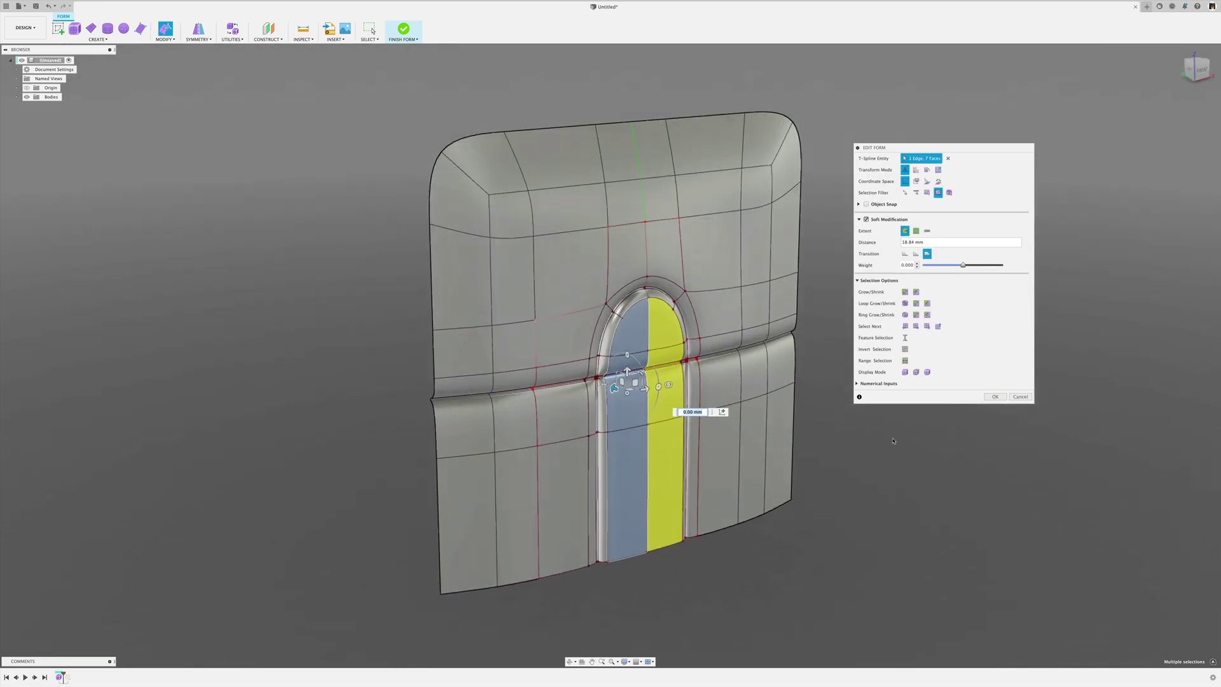
# Confirm the arch strip edit and finish the T-spline form
pyautogui.click(994, 396)
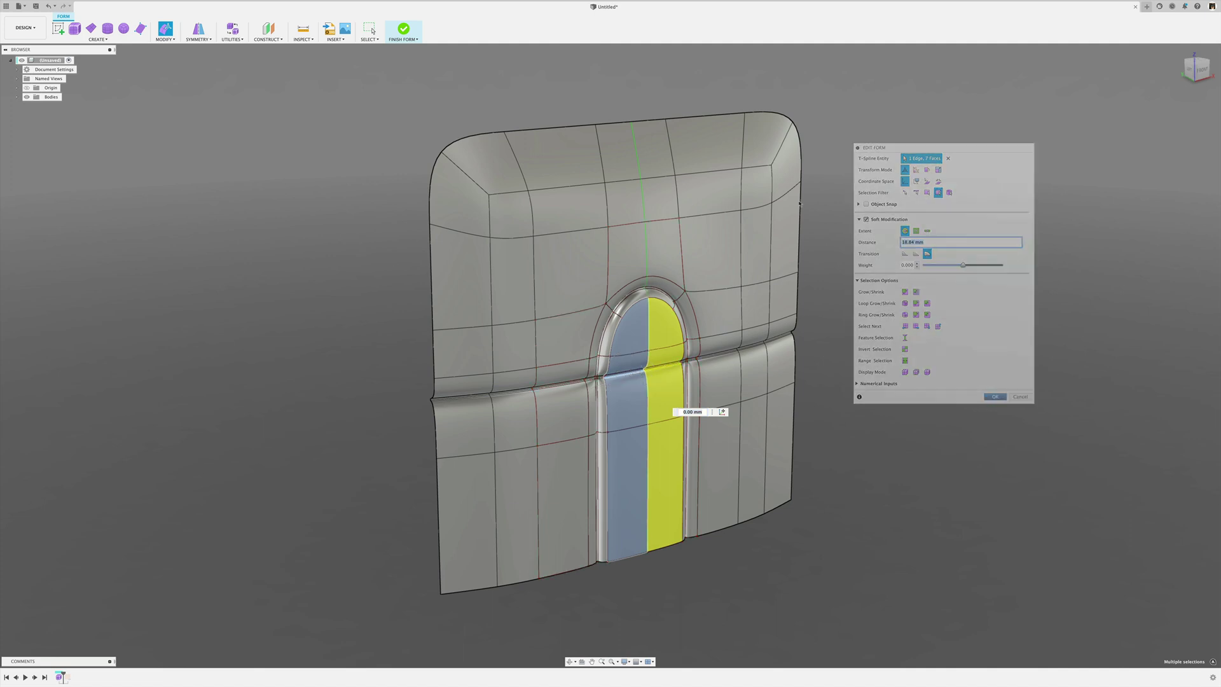
pyautogui.click(405, 31)
pyautogui.keyDown('shift'); pyautogui.moveTo(960, 466); pyautogui.dragTo(928, 461, button='middle'); pyautogui.keyUp('shift')
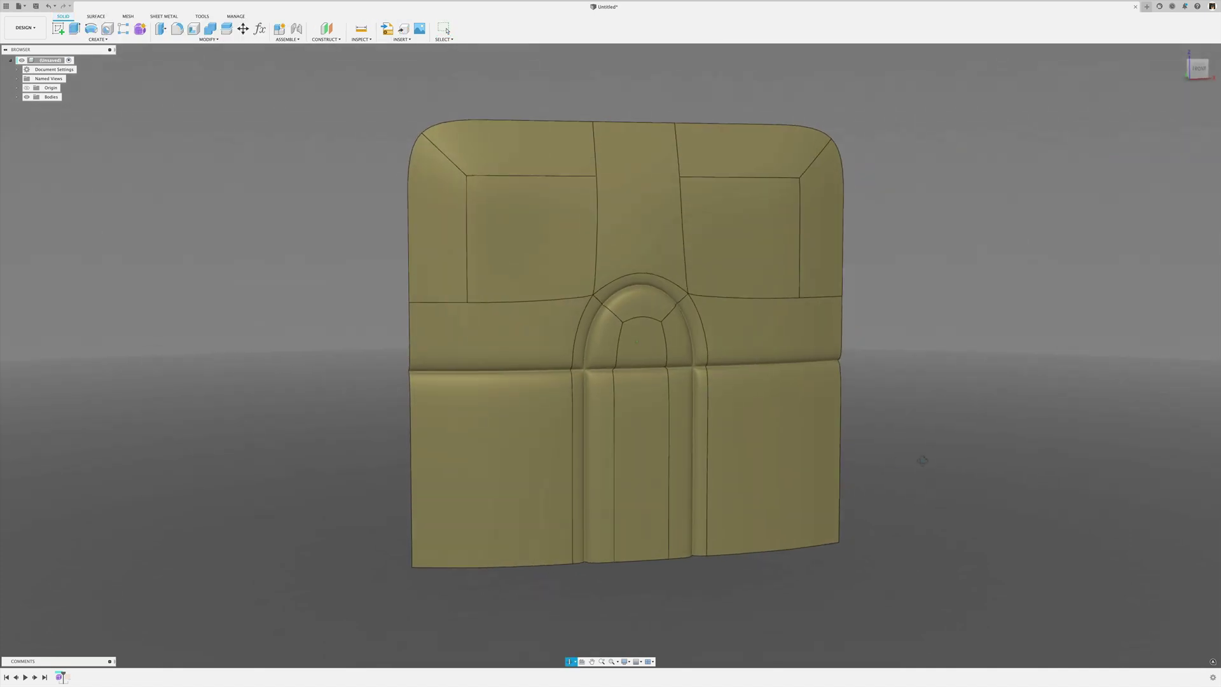
pyautogui.click(35, 678)
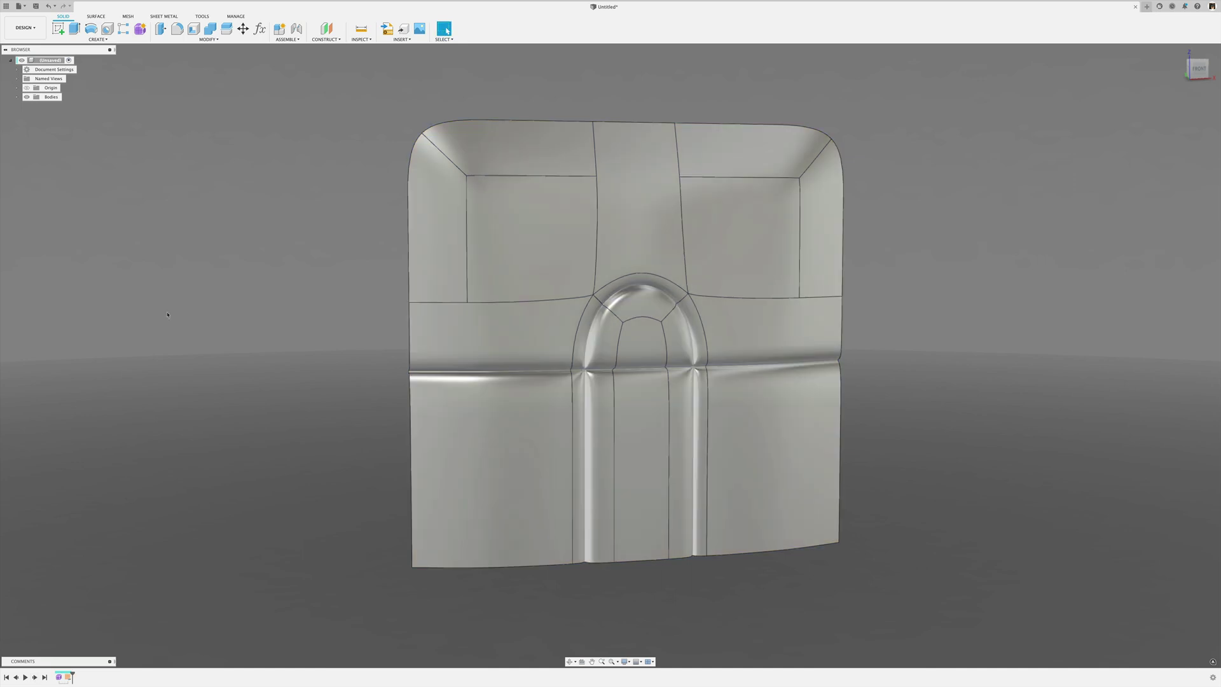
# Switch to the Render workspace and orbit the panel to oblique views
pyautogui.click(25, 28)
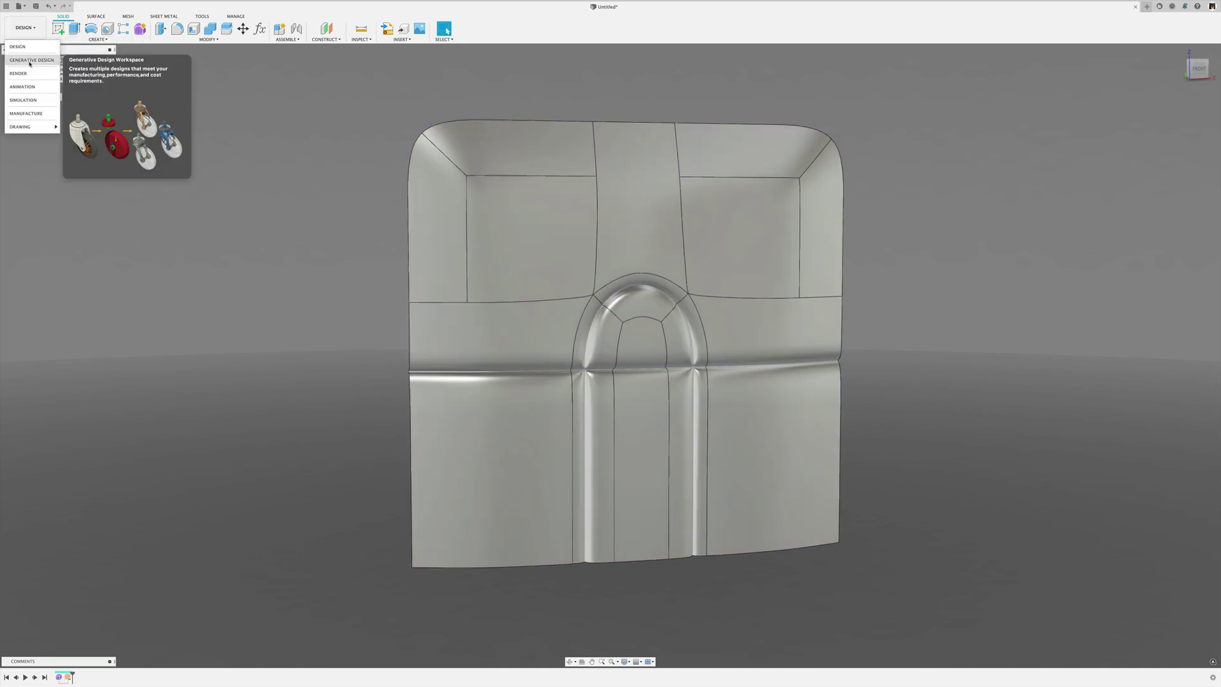
pyautogui.click(28, 74)
pyautogui.keyDown('shift'); pyautogui.moveTo(257, 338); pyautogui.dragTo(247, 313, button='middle'); pyautogui.keyUp('shift')
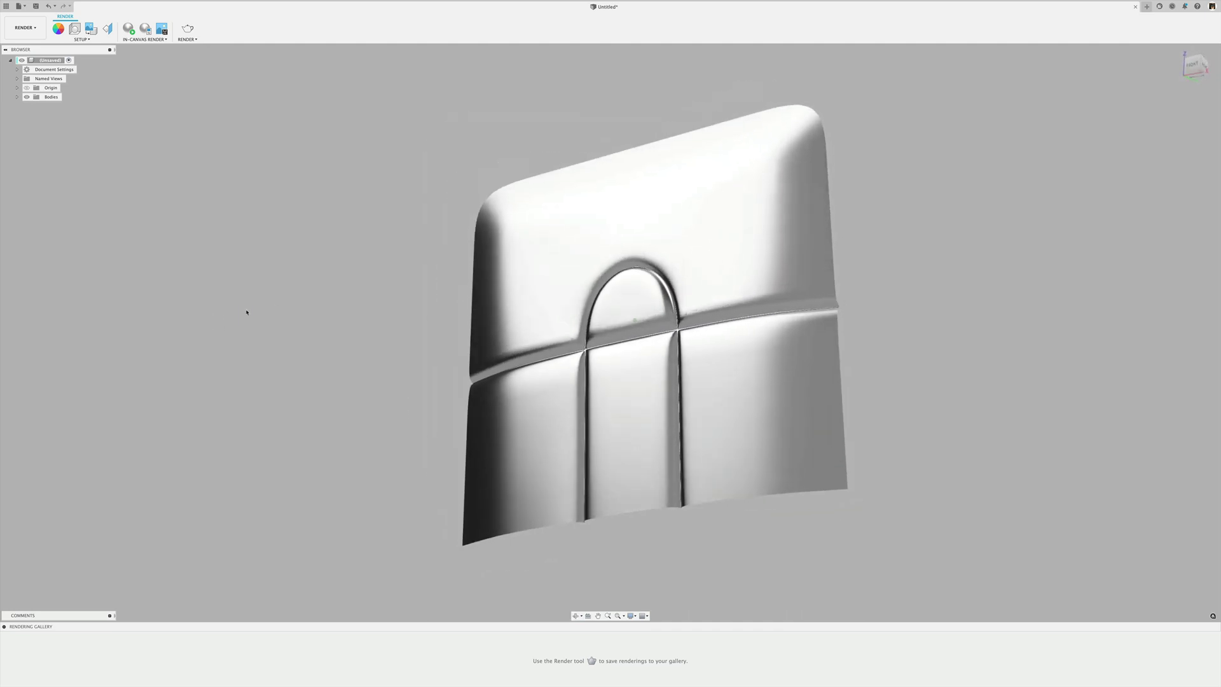
pyautogui.keyDown('shift'); pyautogui.moveTo(350, 270); pyautogui.dragTo(339, 277, button='middle'); pyautogui.keyUp('shift')
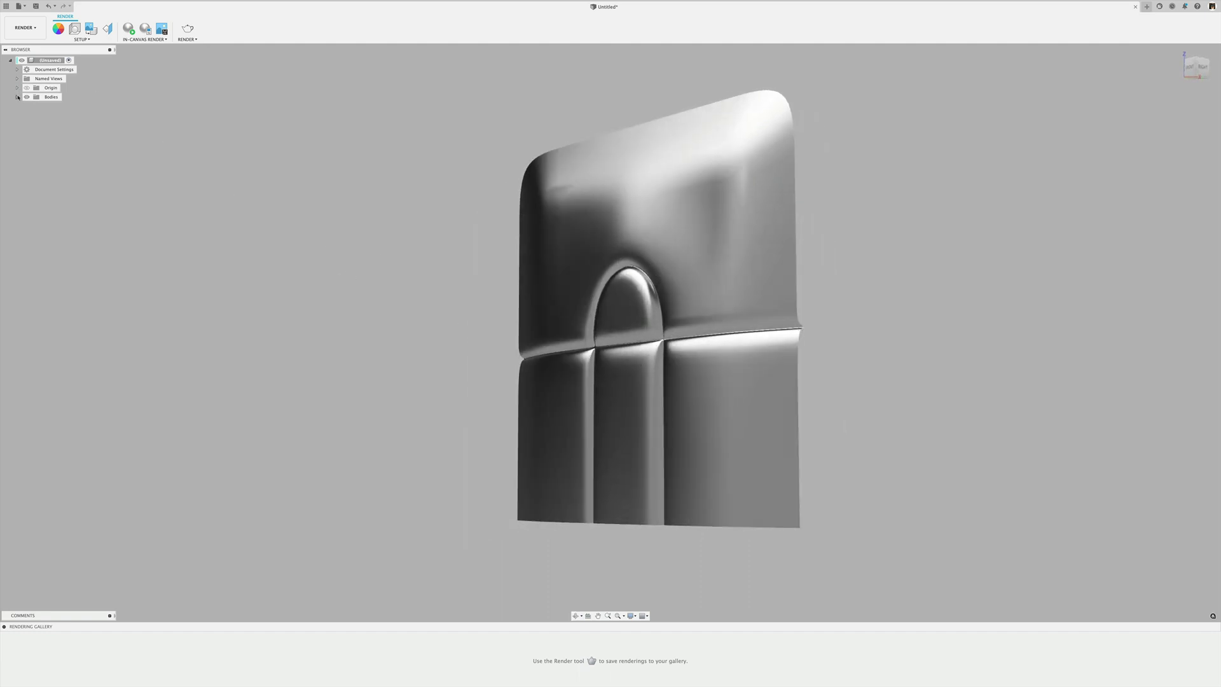
# Set Body1's Display Detail Control to Fixed with a High detail level
pyautogui.rightClick(59, 107)
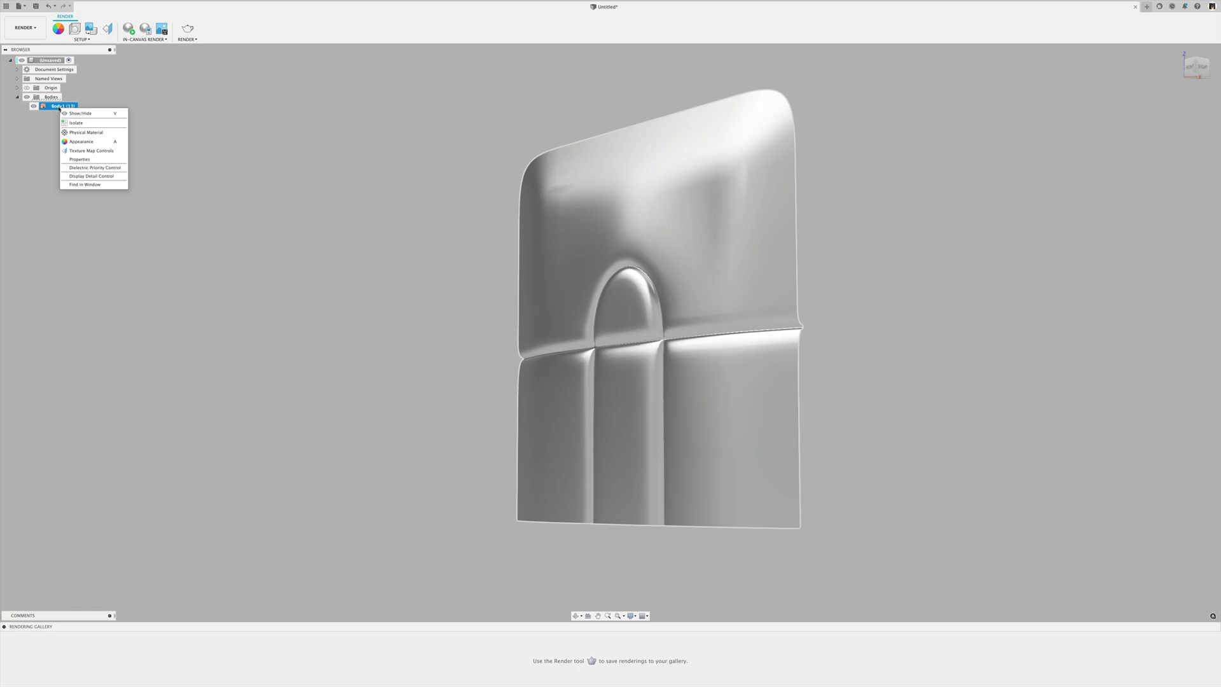
pyautogui.click(110, 175)
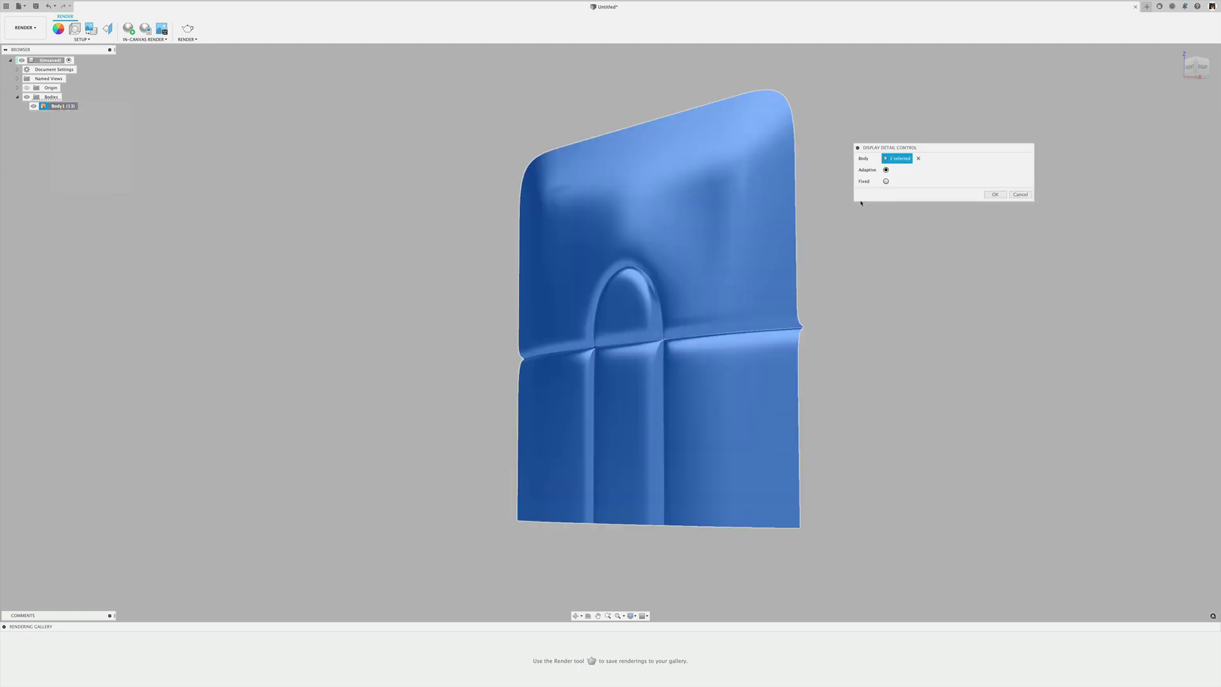
pyautogui.click(887, 182)
pyautogui.click(932, 192)
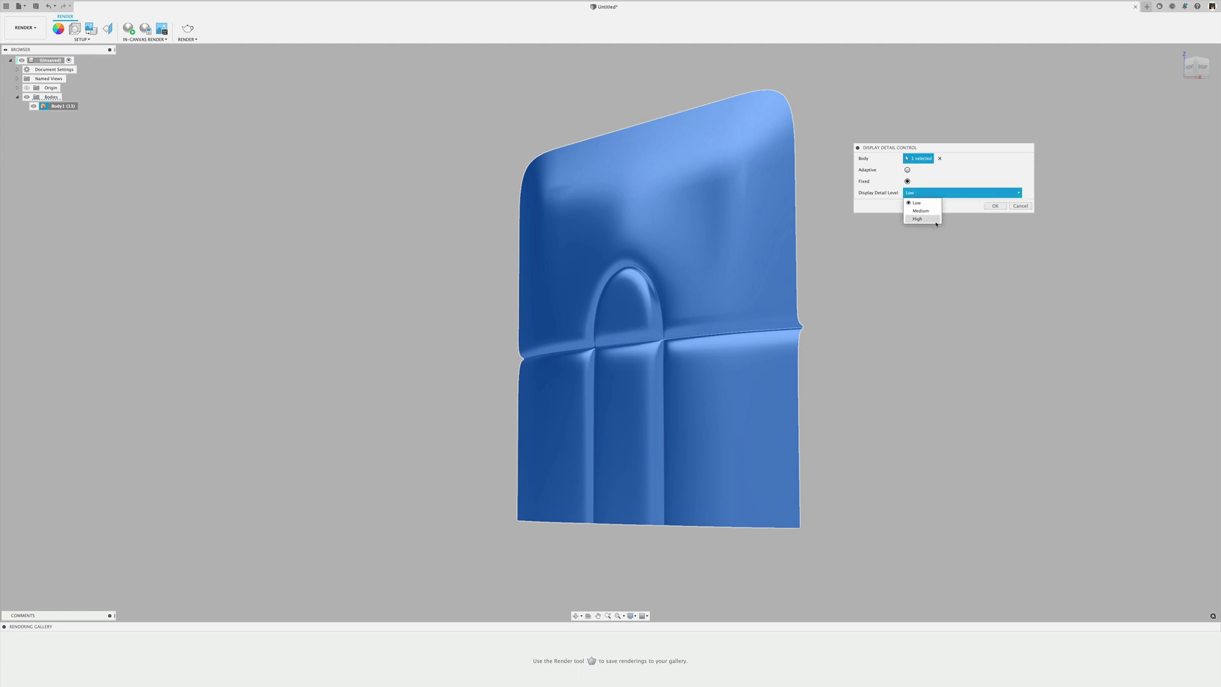
pyautogui.click(934, 218)
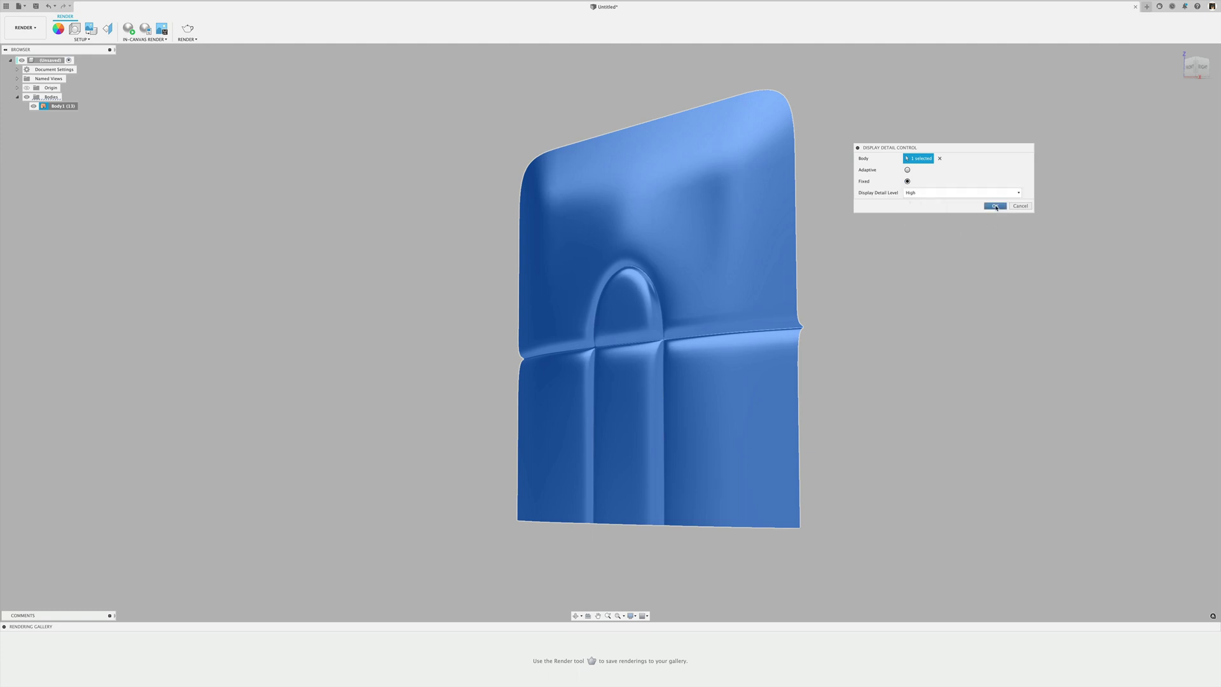
pyautogui.click(996, 206)
pyautogui.keyDown('shift'); pyautogui.moveTo(960, 251); pyautogui.dragTo(1009, 265, button='middle'); pyautogui.keyUp('shift')
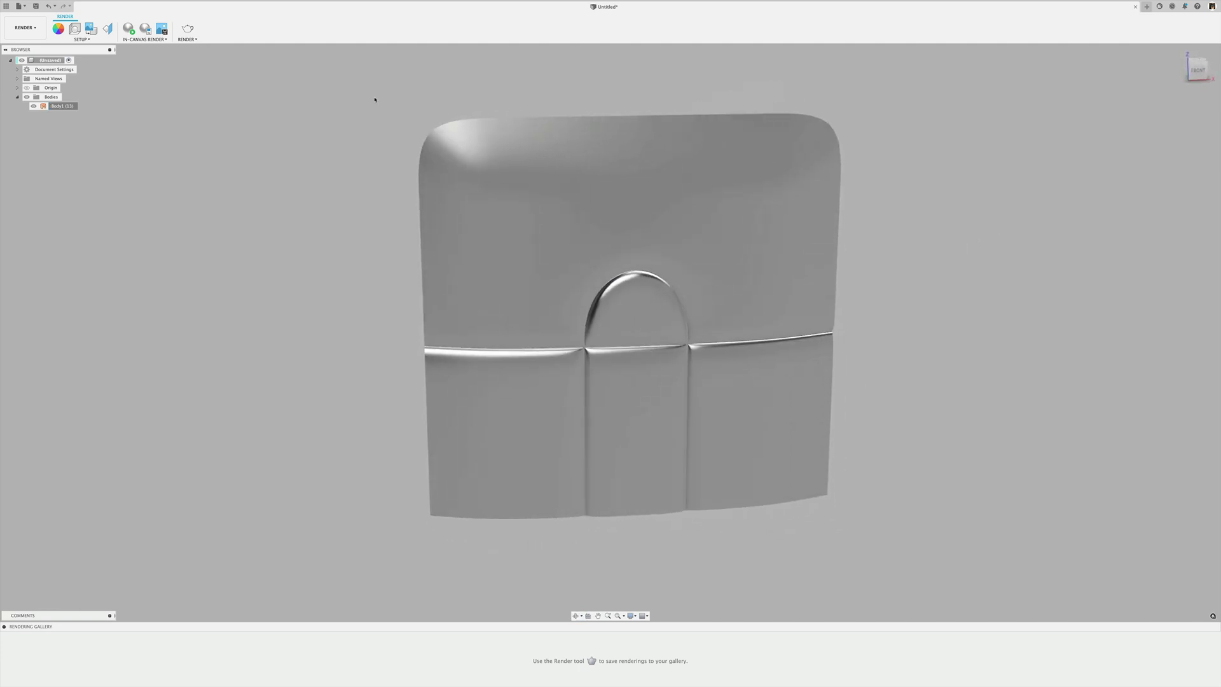
pyautogui.moveTo(810, 2)
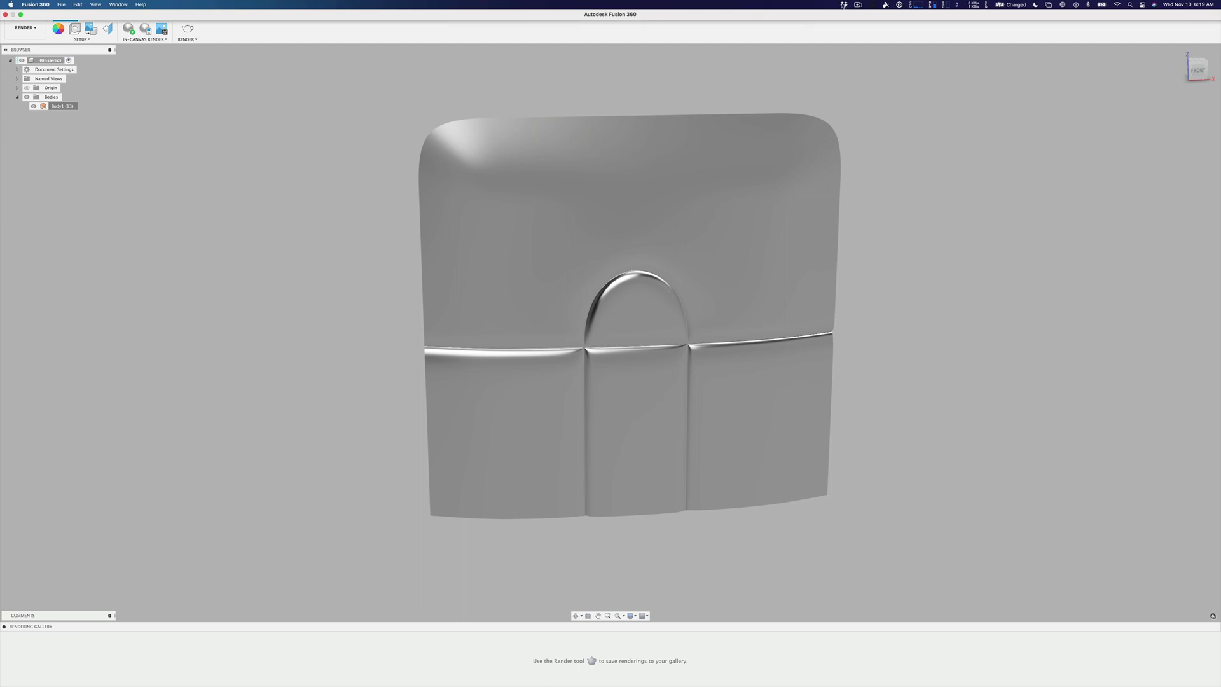